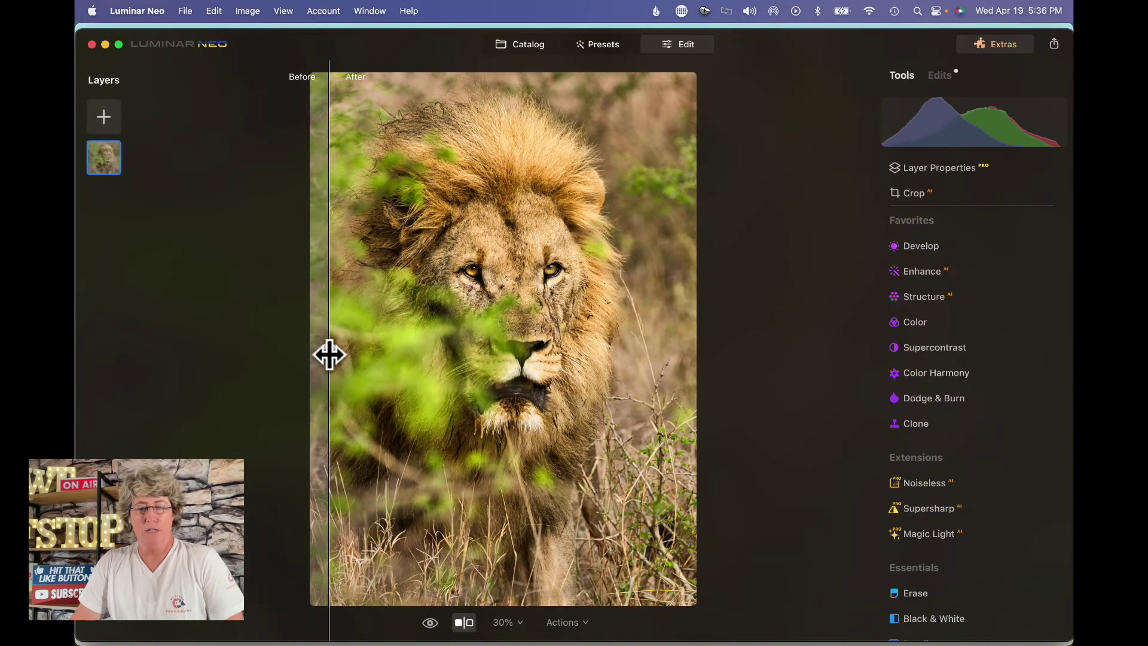
Drag the before/after divider far right so the original side covers most of the lion.
{"action": "left_click_drag", "start_coordinate": [330, 355], "coordinate": [682, 341]}
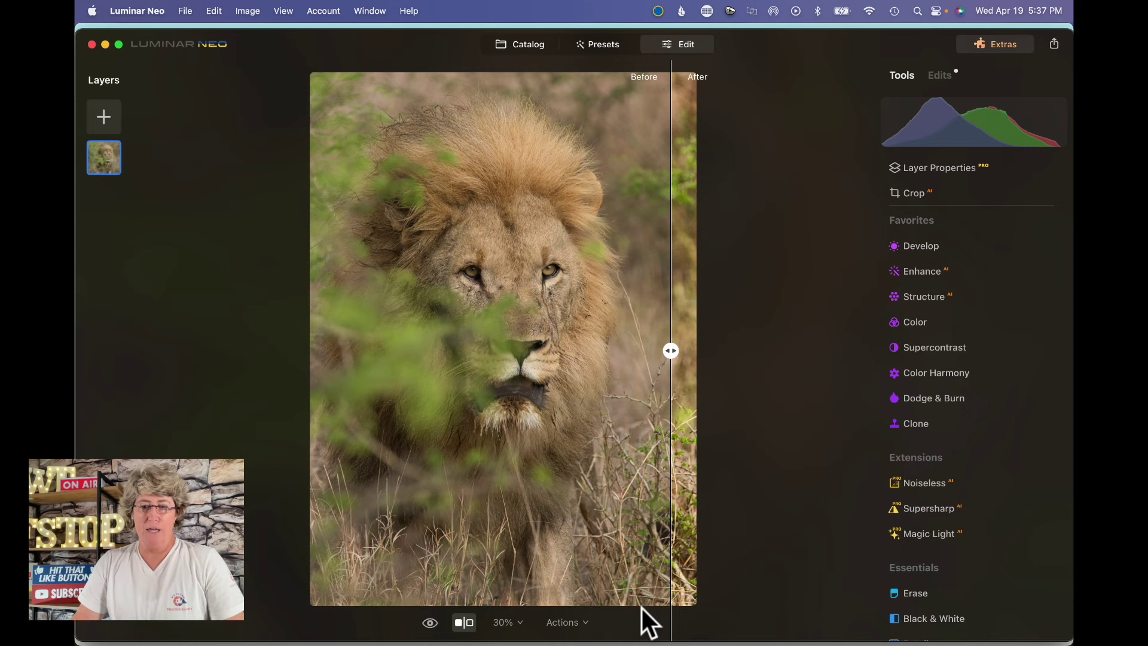
Save the current edits as a new preset named My Preset.
{"action": "left_click", "coordinate": [583, 623]}
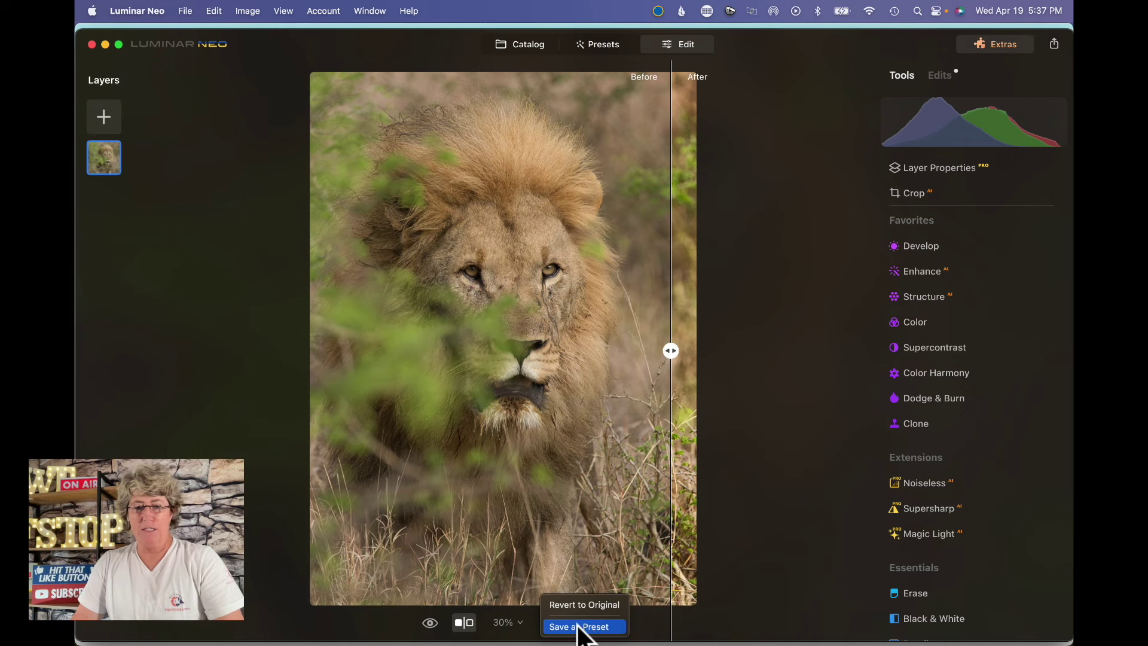
{"action": "left_click", "coordinate": [584, 626]}
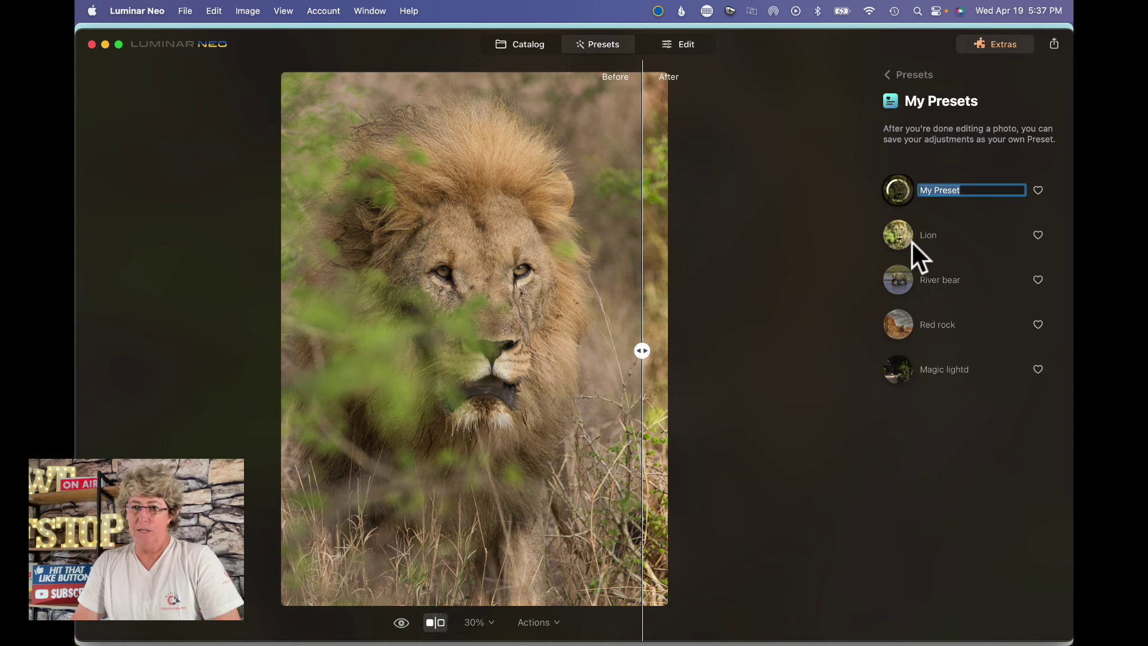
{"action": "key", "text": "Return"}
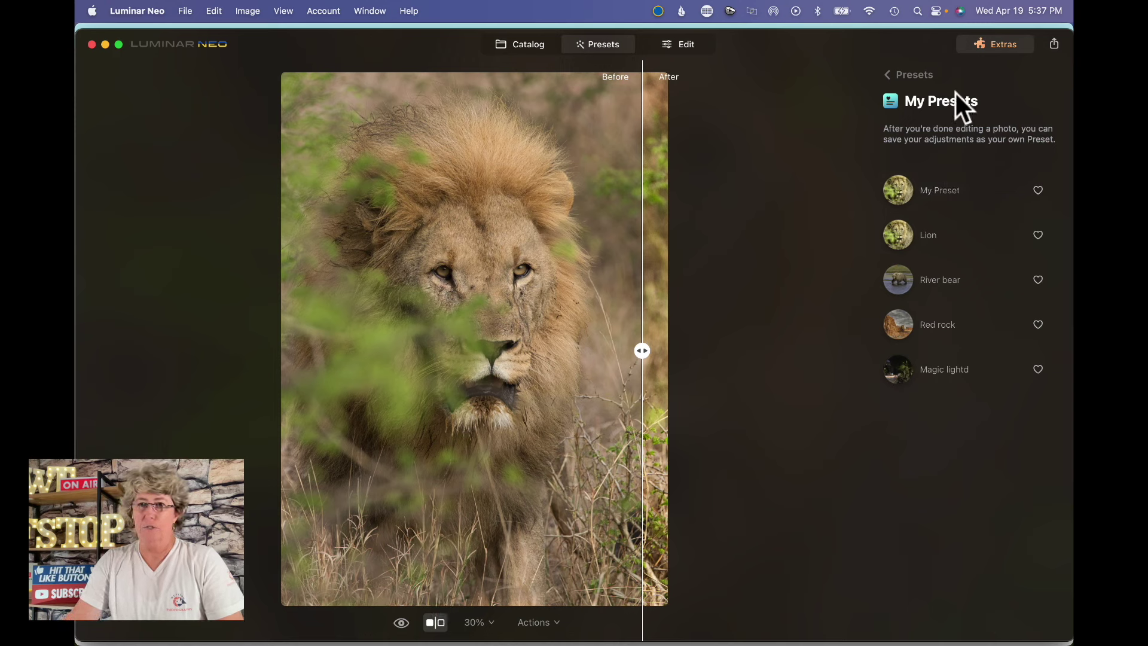
{"action": "left_click", "coordinate": [888, 74]}
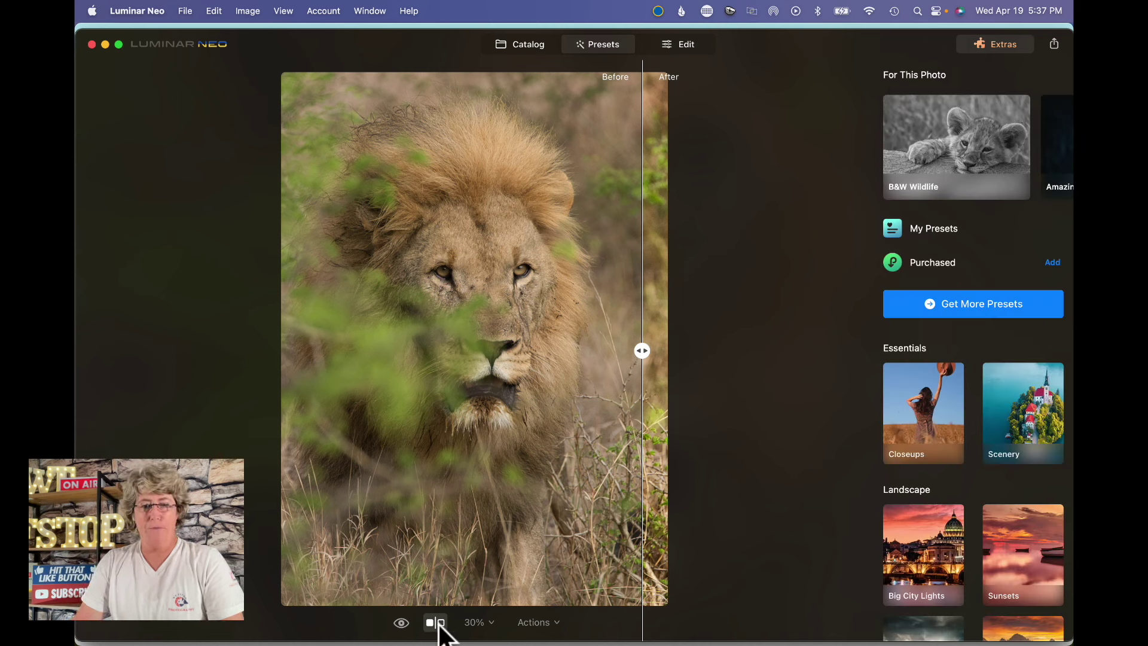
Revert the lion photo to its original state and return to the Edit workspace.
{"action": "left_click", "coordinate": [542, 624]}
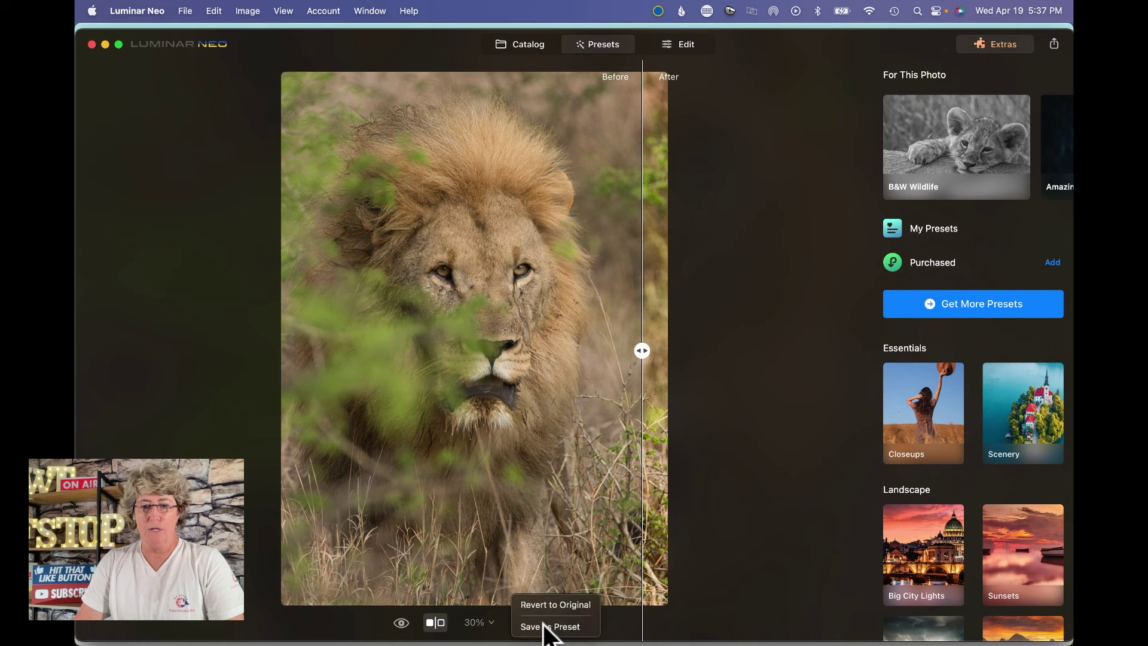
{"action": "left_click", "coordinate": [568, 603]}
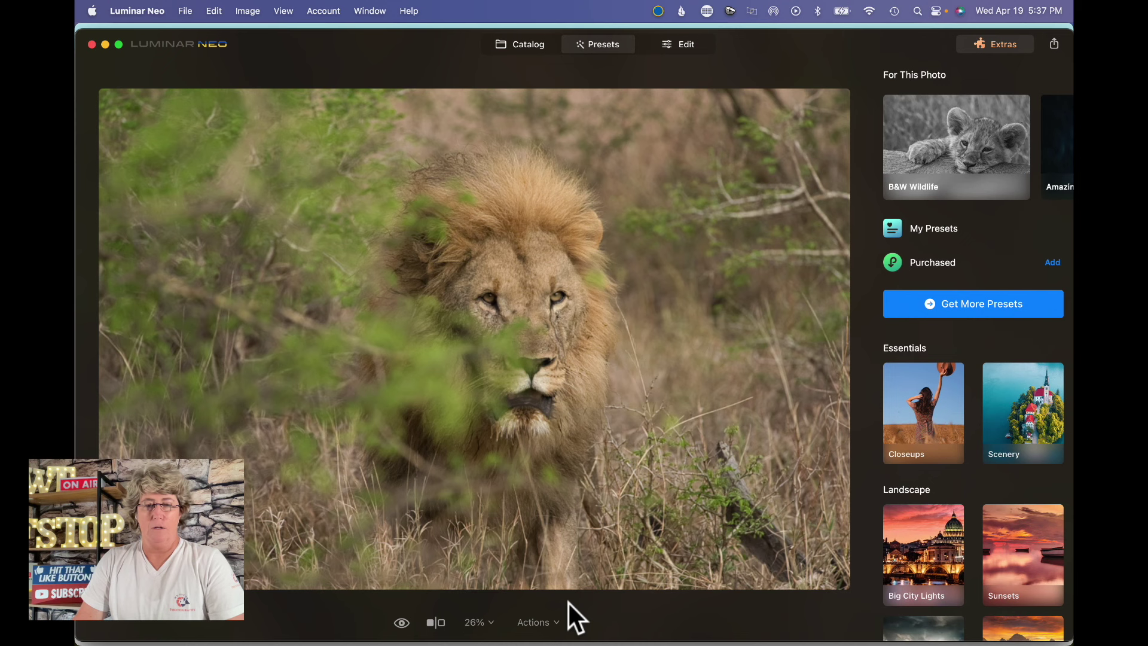
{"action": "left_click", "coordinate": [677, 45]}
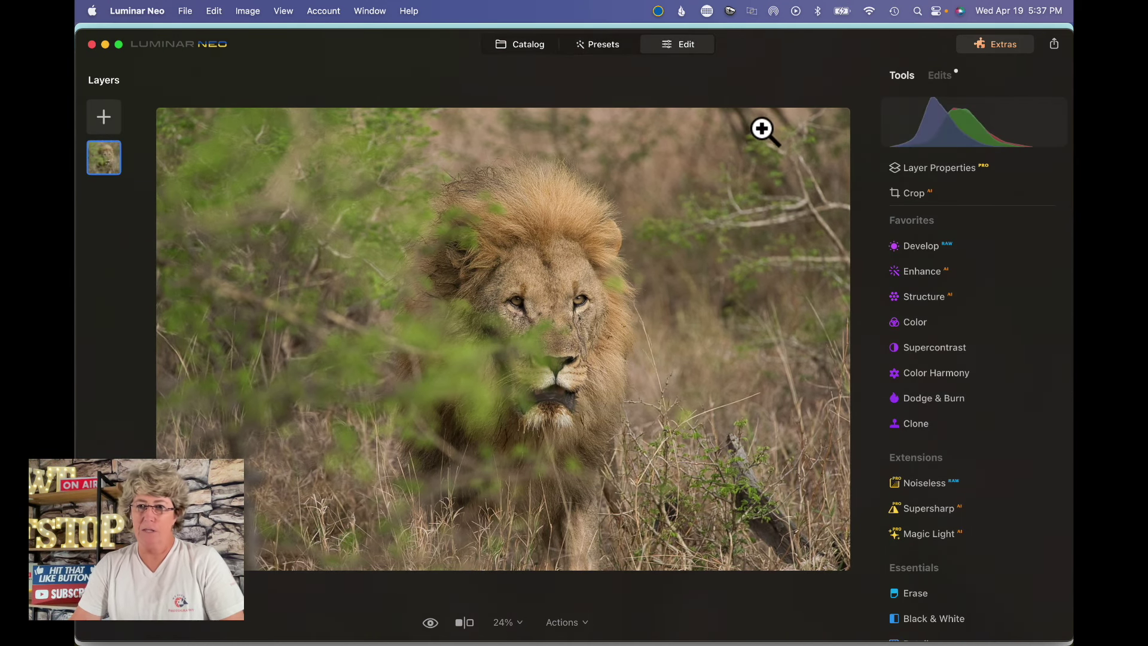
In Develop, set Smart Contrast to 30, Highlights to -48 and Shadows to 28.
{"action": "left_click", "coordinate": [927, 246]}
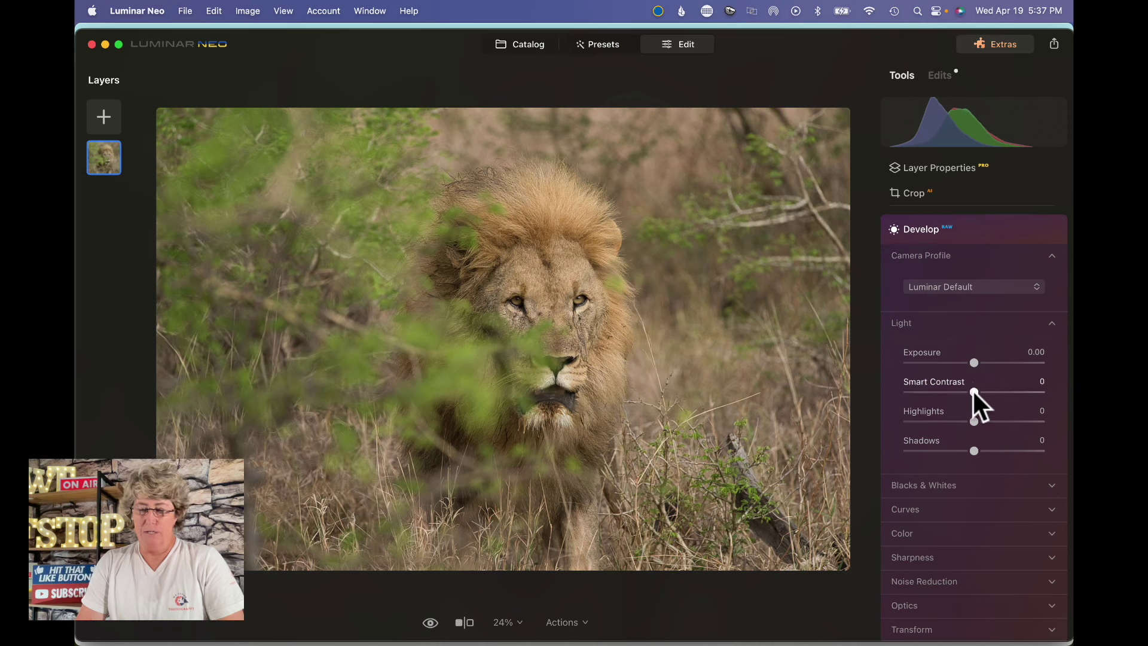
{"action": "left_click_drag", "start_coordinate": [974, 393], "coordinate": [939, 421]}
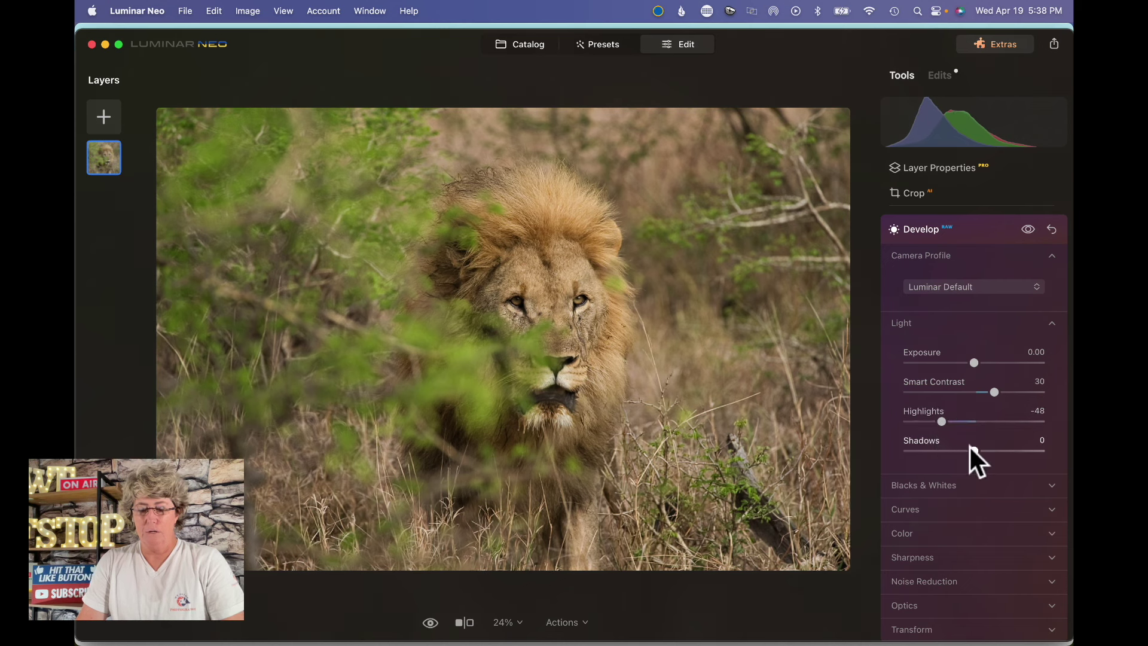
{"action": "left_click_drag", "start_coordinate": [973, 450], "coordinate": [996, 453]}
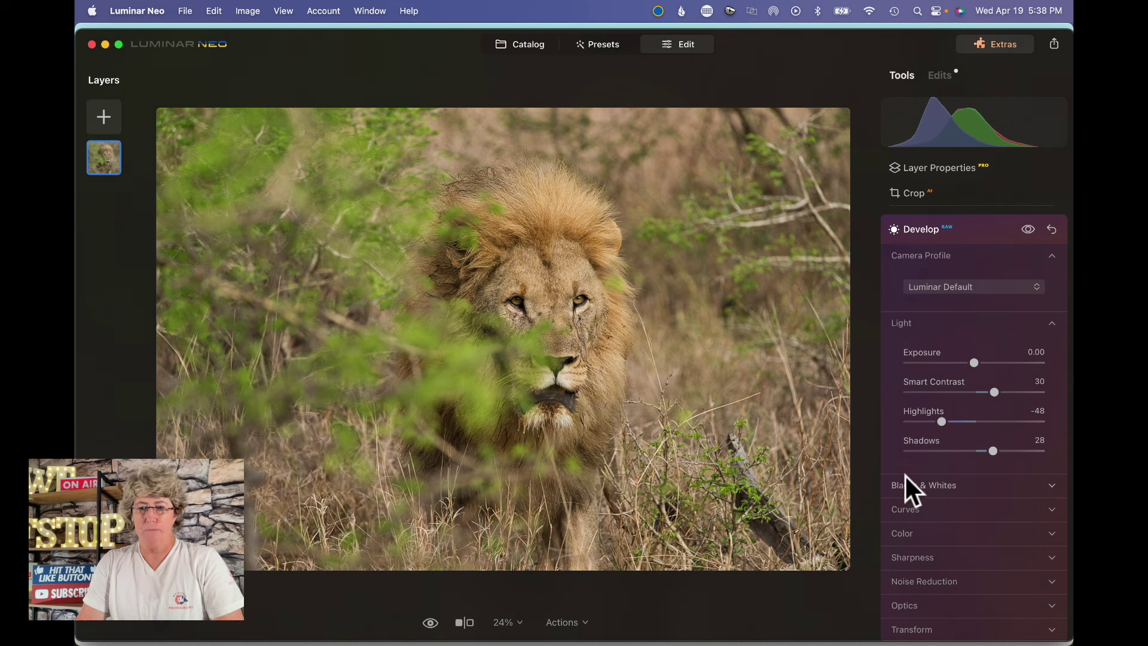
{"action": "left_click", "coordinate": [924, 484]}
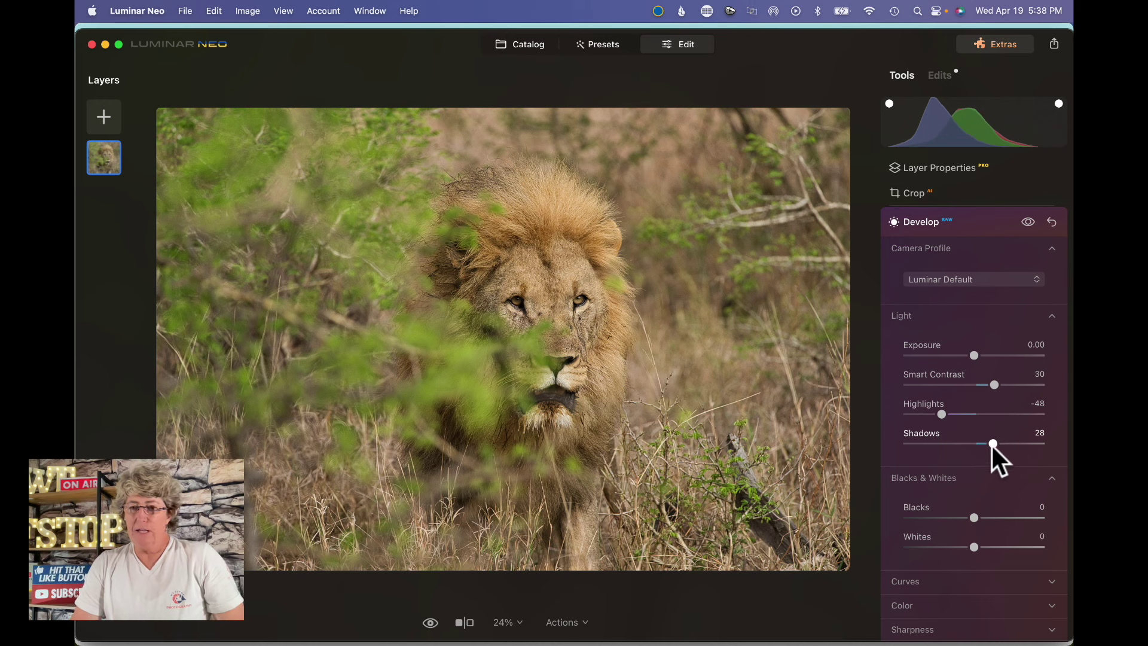
Push Blacks and Whites to extremes to check clipping, then reset both to zero.
{"action": "scroll", "coordinate": [988, 473], "scroll_direction": "down", "scroll_amount": 5}
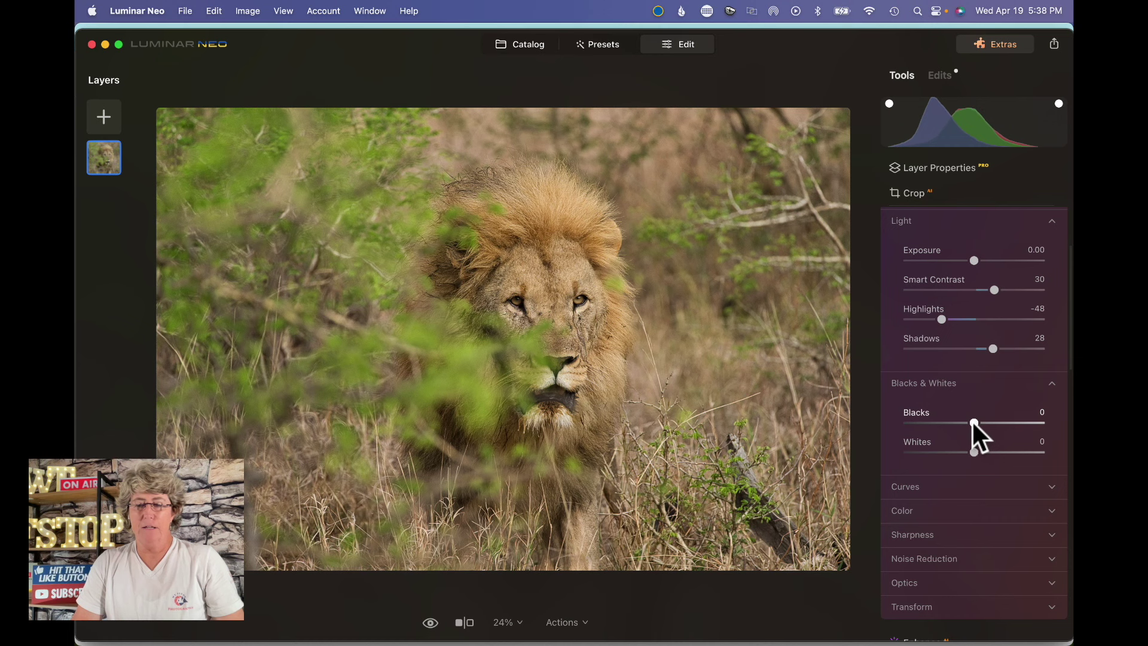
{"action": "left_click", "coordinate": [973, 422]}
{"action": "left_click_drag", "start_coordinate": [974, 423], "coordinate": [908, 426]}
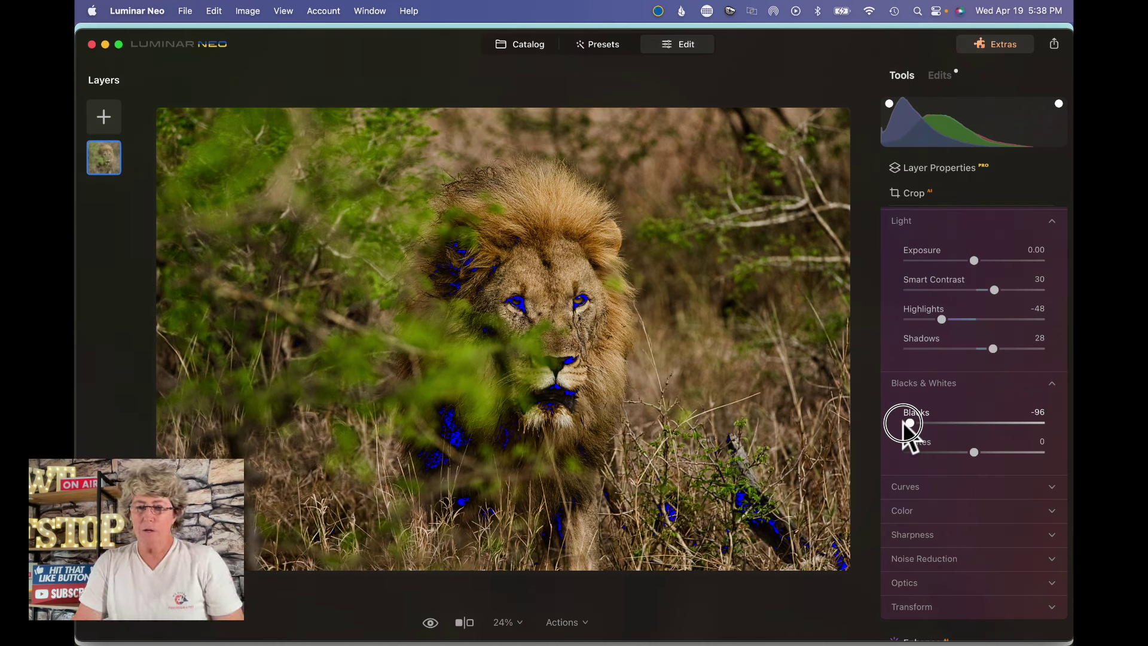
{"action": "left_click_drag", "start_coordinate": [910, 423], "coordinate": [909, 424]}
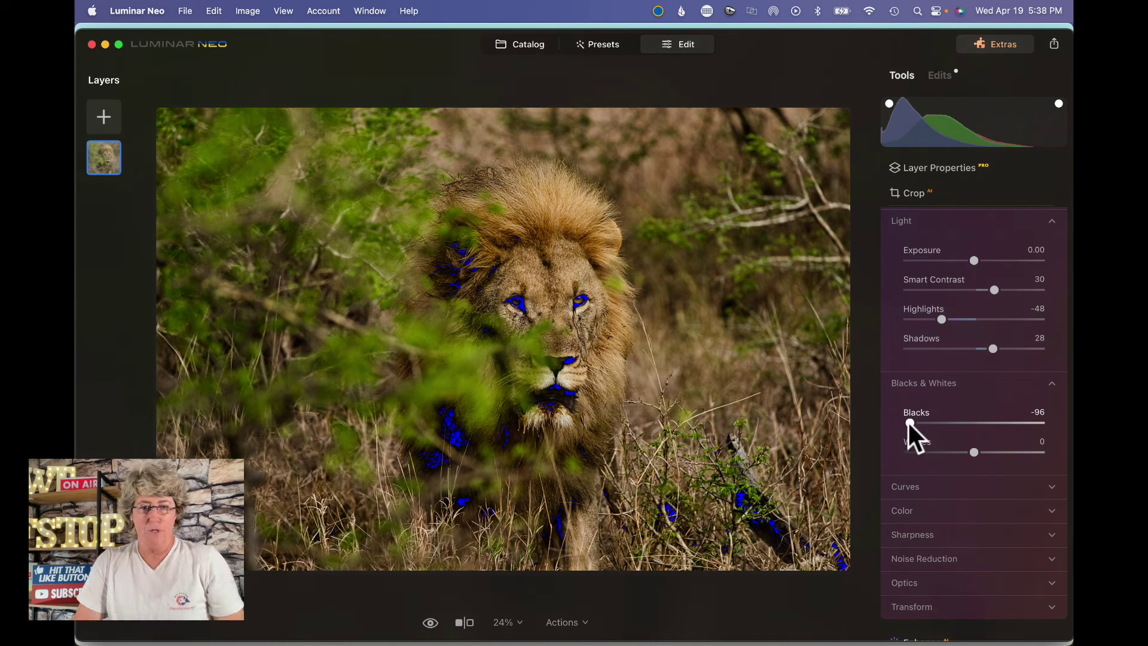
{"action": "double_click", "coordinate": [908, 421]}
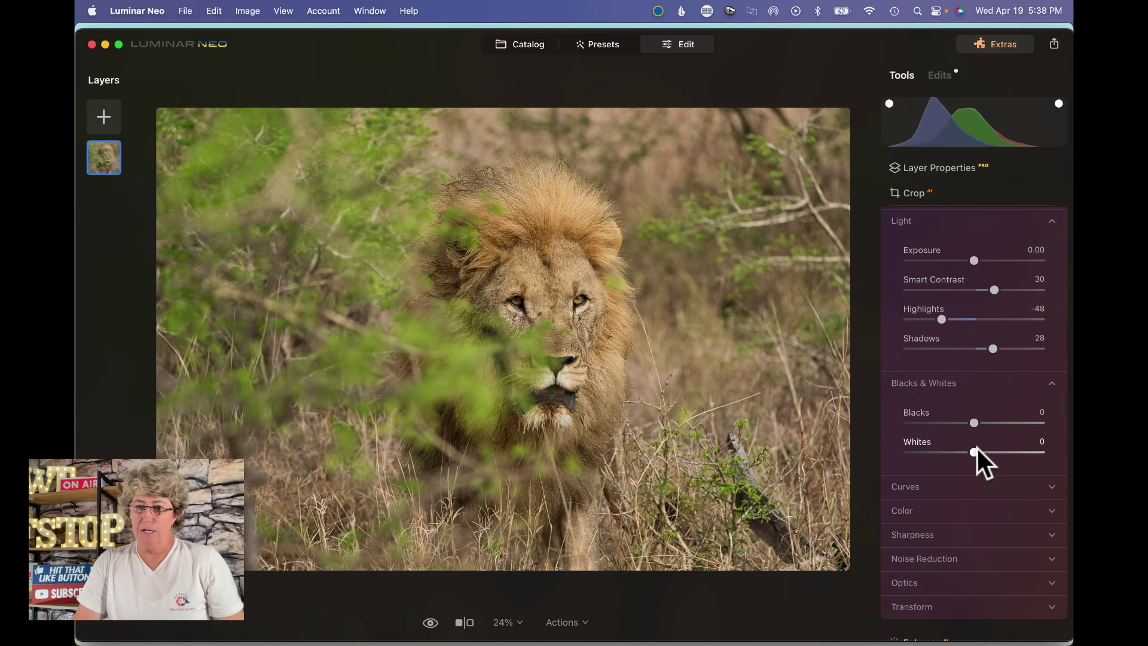
{"action": "left_click_drag", "start_coordinate": [974, 452], "coordinate": [1058, 454]}
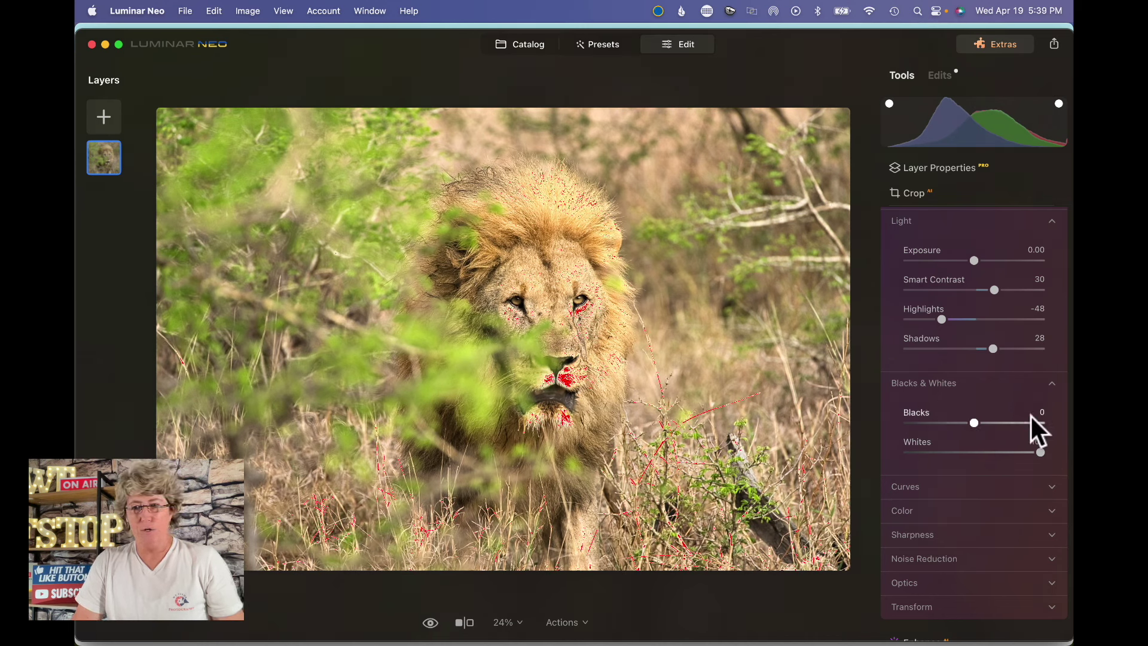
{"action": "double_click", "coordinate": [1040, 447]}
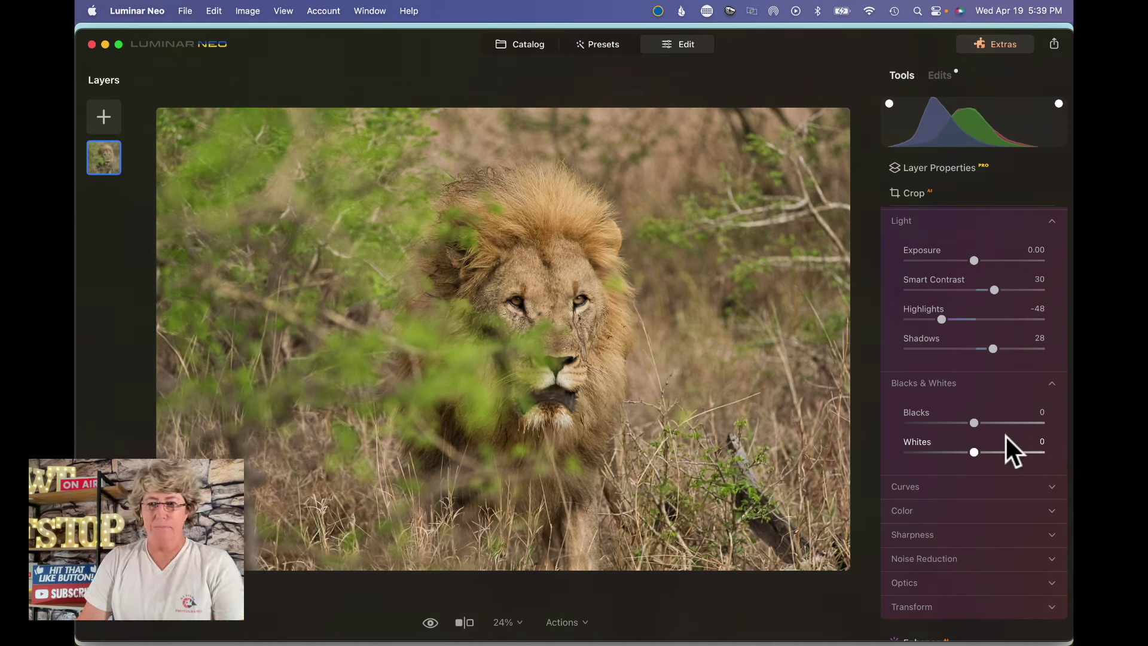
Set Blacks to -14 and Whites to 51.
{"action": "left_click_drag", "start_coordinate": [974, 423], "coordinate": [964, 423]}
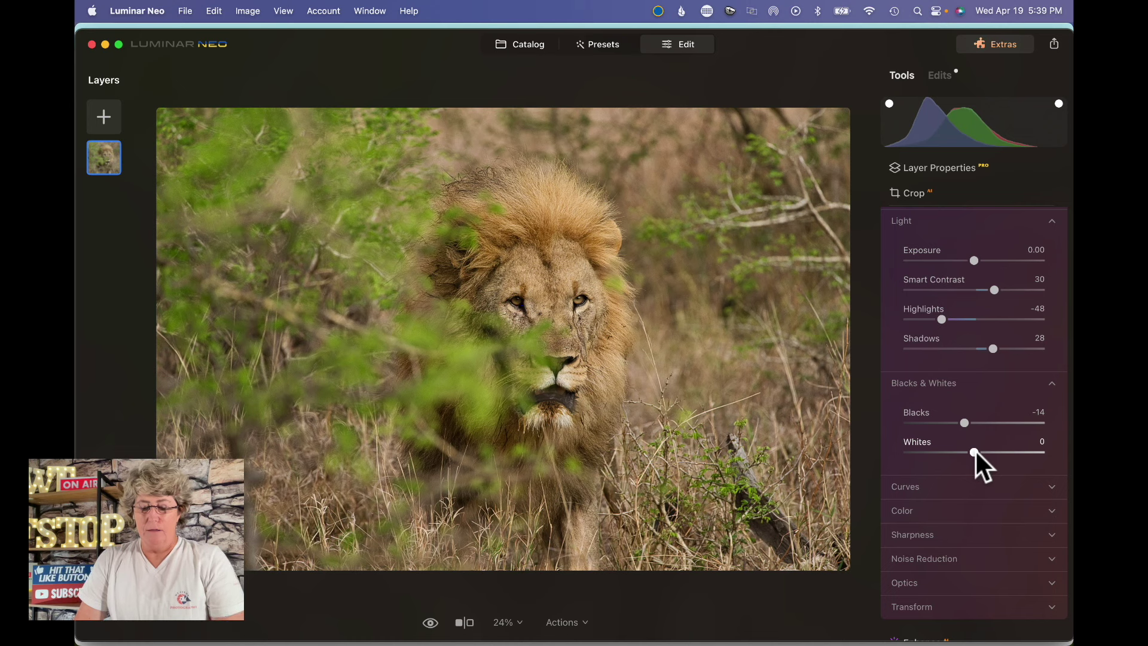
{"action": "left_click_drag", "start_coordinate": [974, 453], "coordinate": [1002, 453]}
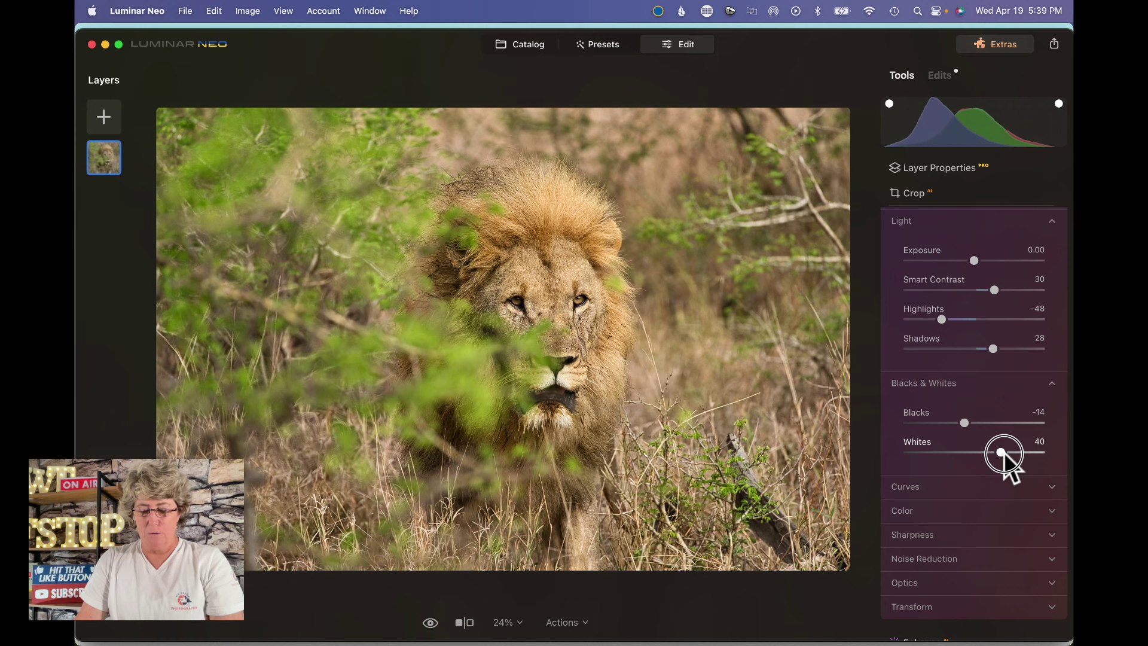
{"action": "left_click_drag", "start_coordinate": [1001, 453], "coordinate": [1009, 453]}
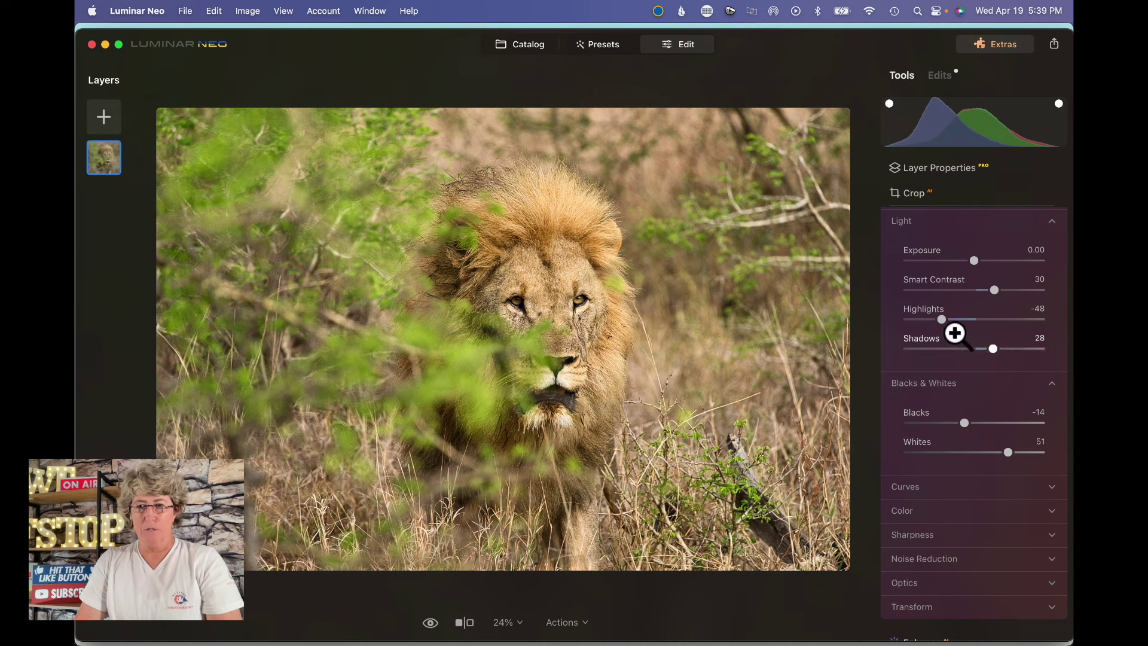
{"action": "scroll", "coordinate": [993, 325], "scroll_direction": "down", "scroll_amount": 2}
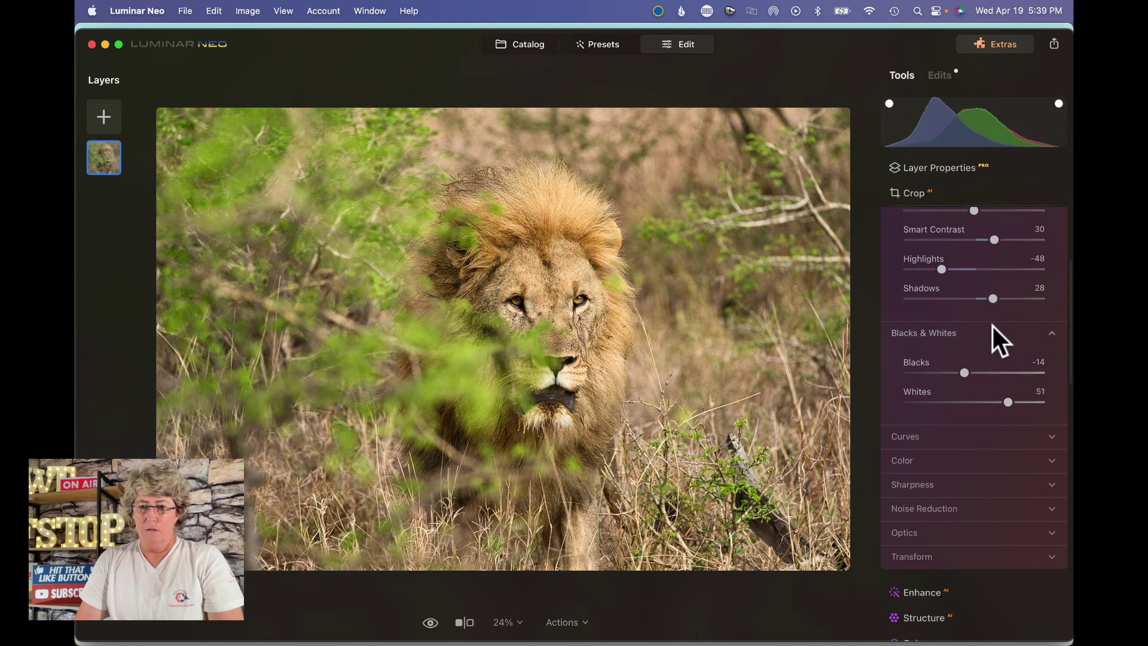
Enable automatic distortion and chromatic aberration correction in Optics.
{"action": "scroll", "coordinate": [993, 325], "scroll_direction": "down", "scroll_amount": 4}
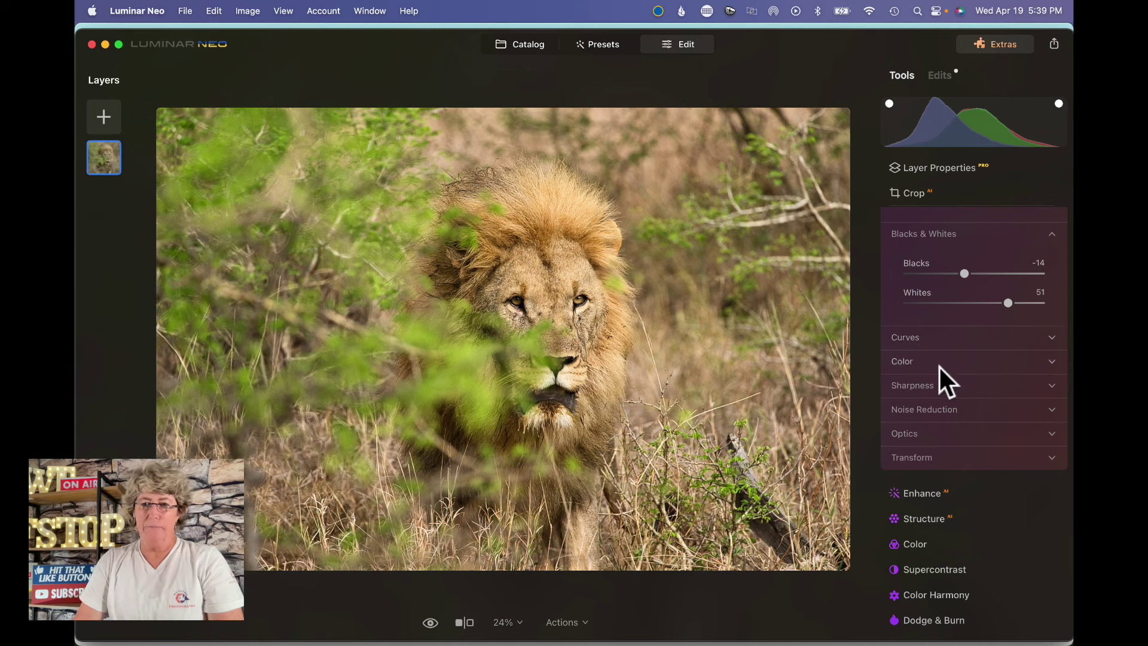
{"action": "left_click", "coordinate": [924, 435]}
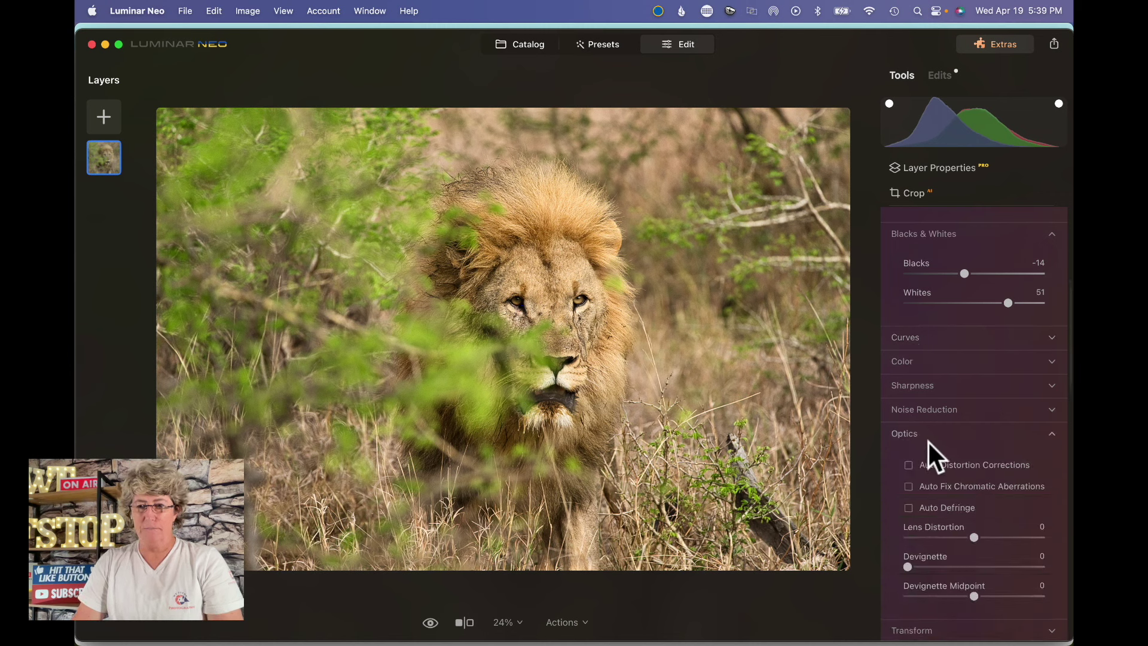
{"action": "left_click", "coordinate": [908, 465]}
{"action": "left_click", "coordinate": [908, 487]}
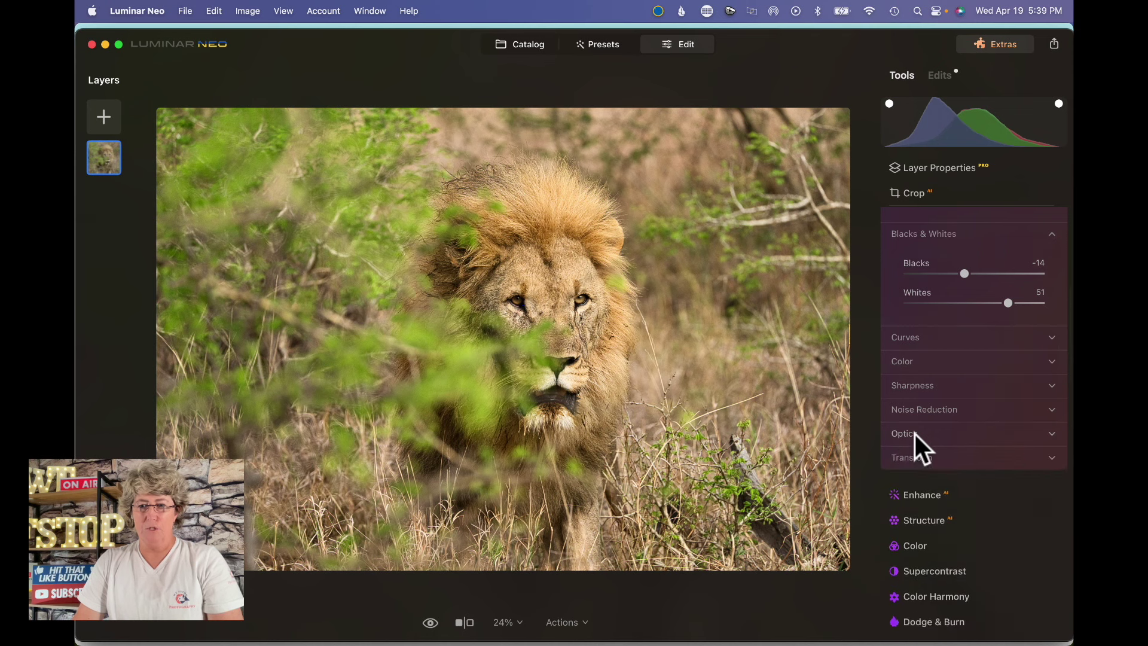
Inspect the lion's face at 100%, zoom to 50%, and toggle Develop off and on.
{"action": "scroll", "coordinate": [917, 446], "scroll_direction": "up", "scroll_amount": 5}
{"action": "scroll", "coordinate": [924, 395], "scroll_direction": "up", "scroll_amount": 3}
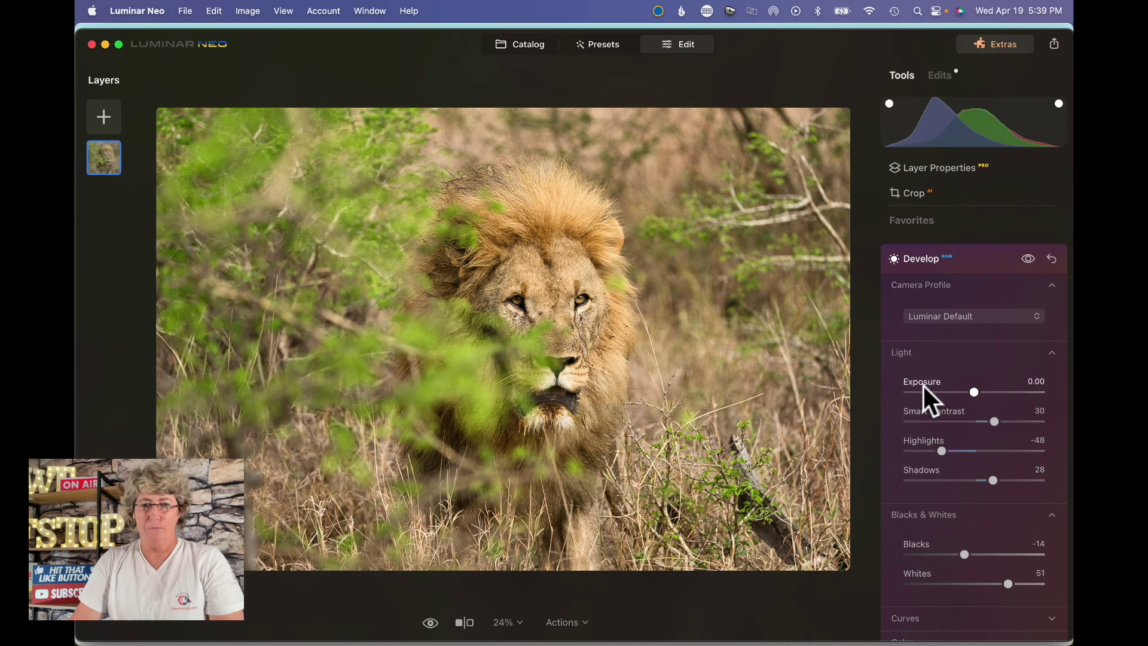
{"action": "left_click", "coordinate": [589, 327]}
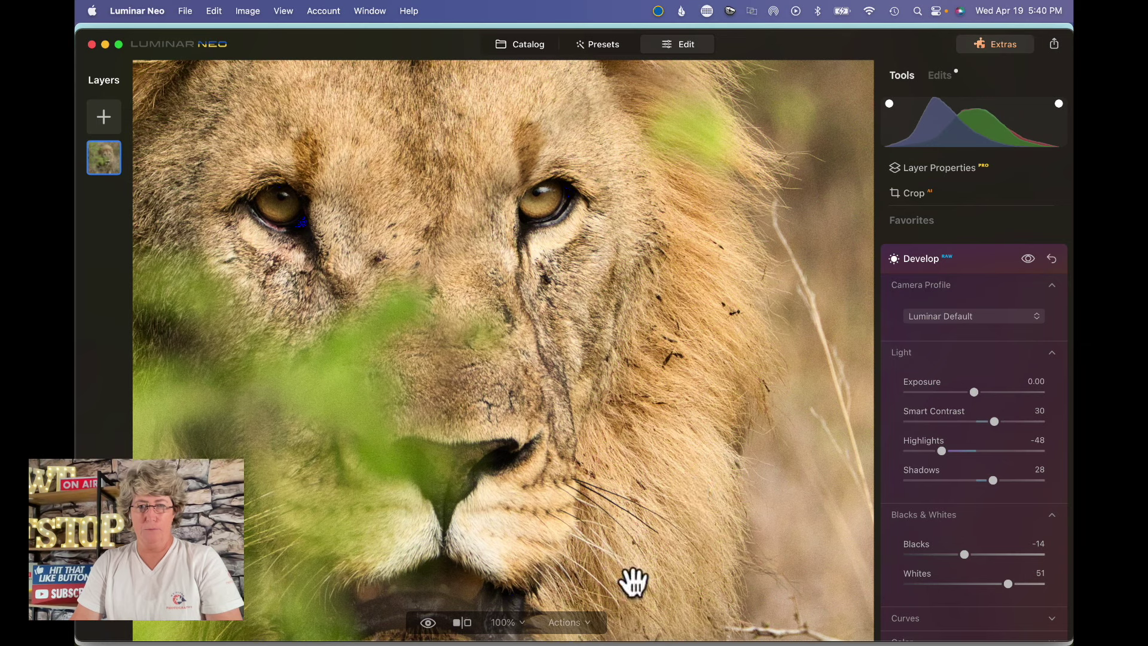
{"action": "left_click", "coordinate": [522, 623]}
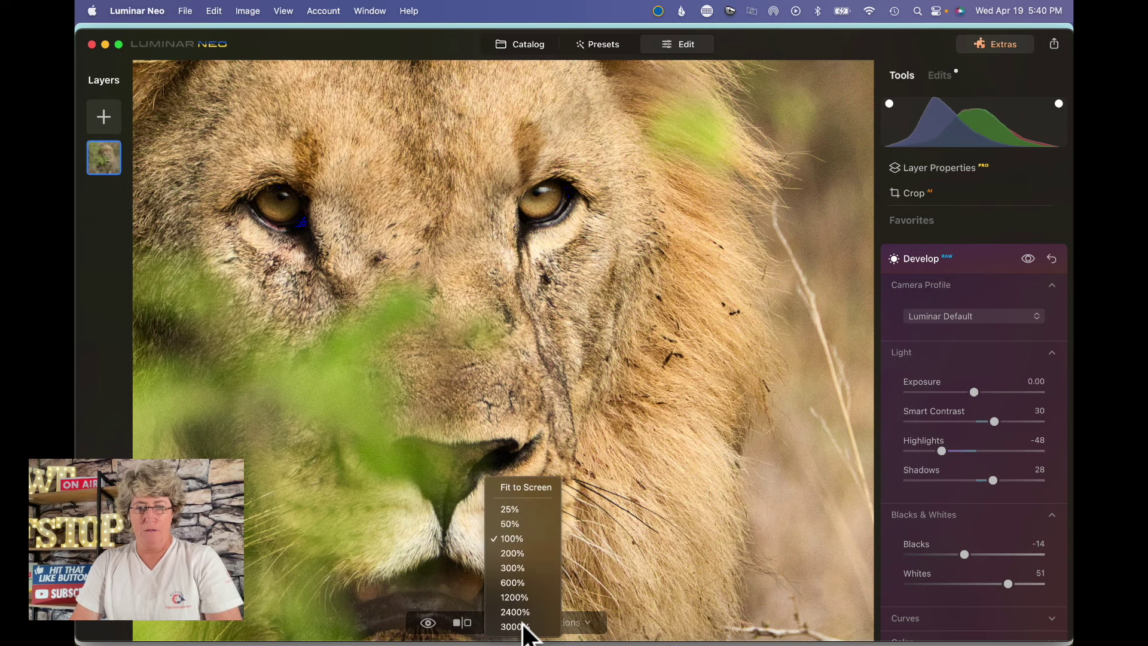
{"action": "left_click", "coordinate": [528, 524]}
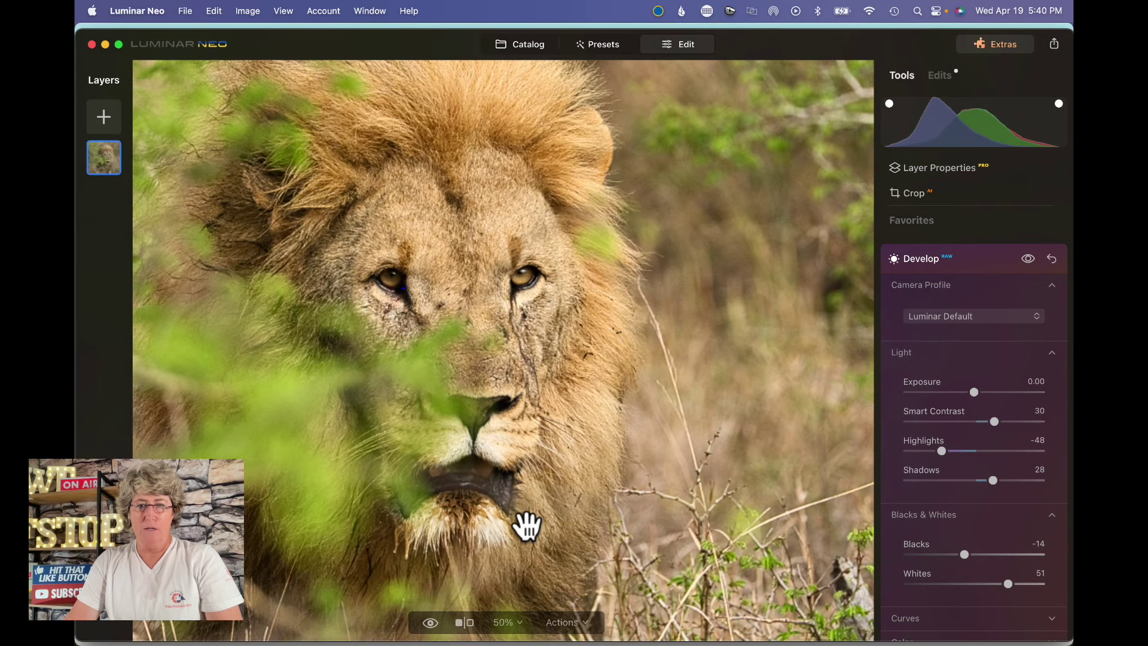
{"action": "left_click", "coordinate": [1028, 258]}
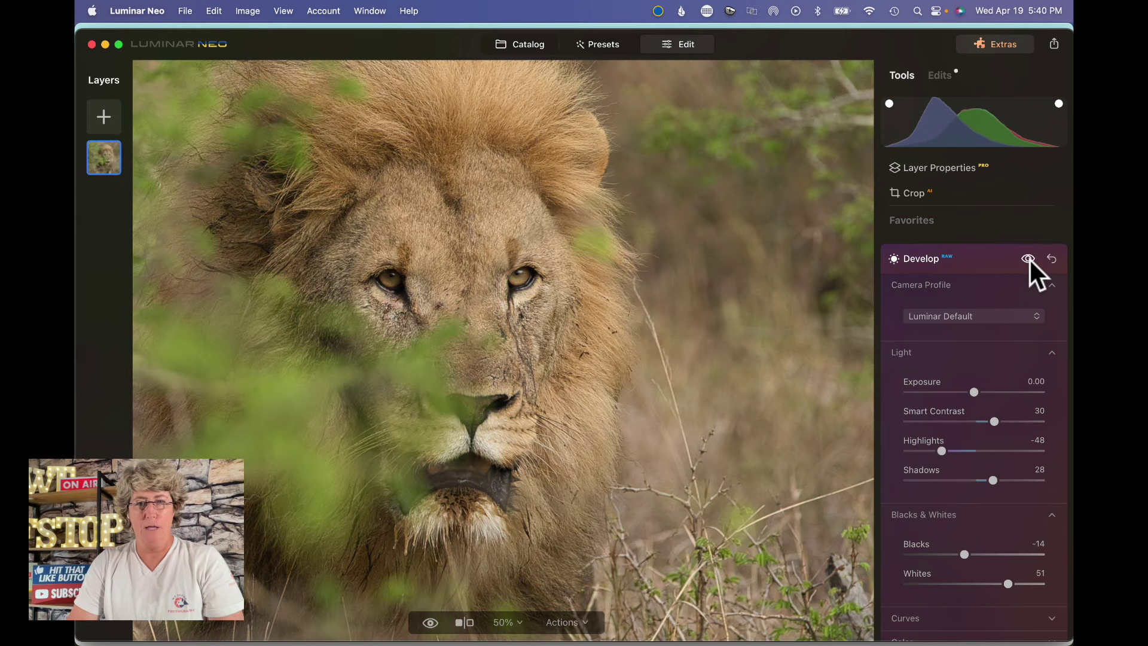
{"action": "left_click", "coordinate": [1029, 258]}
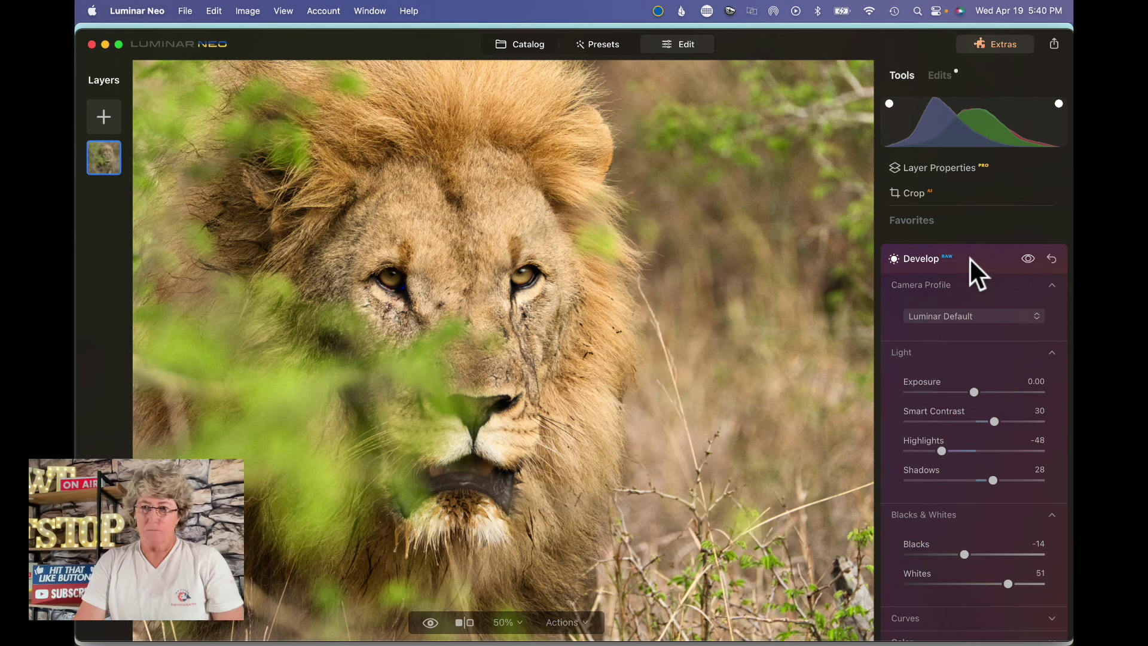
Open the Enhance tool for the lion photo after a brief trip to the catalog.
{"action": "left_click", "coordinate": [935, 259]}
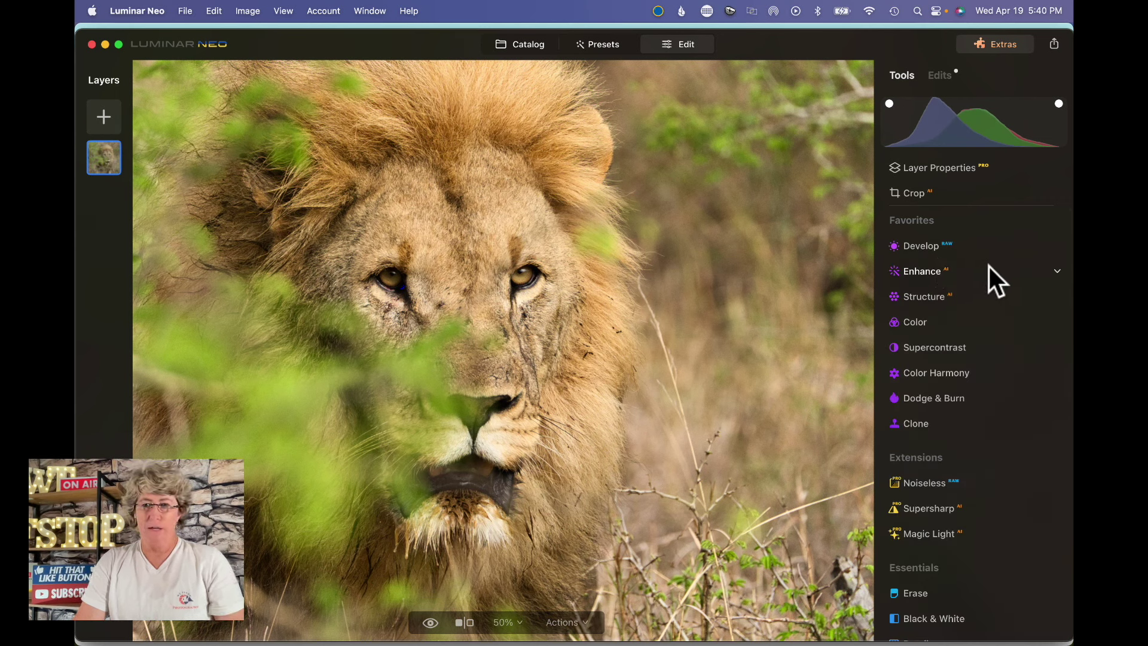
{"action": "left_click", "coordinate": [929, 273]}
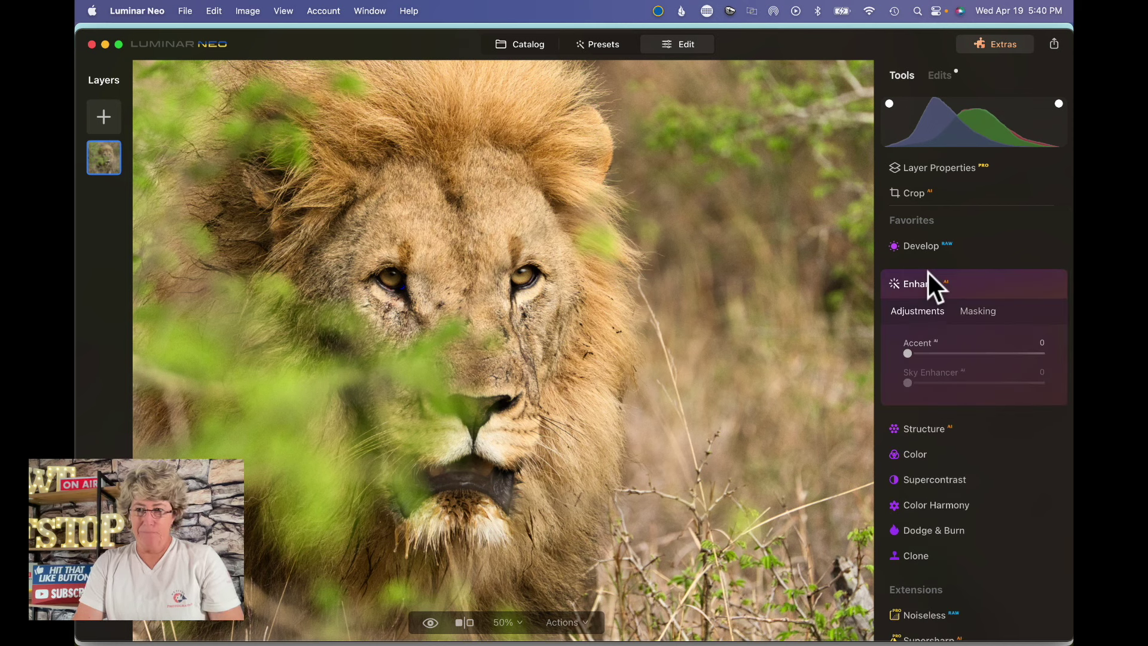
{"action": "left_click", "coordinate": [909, 354]}
{"action": "key", "text": "g"}
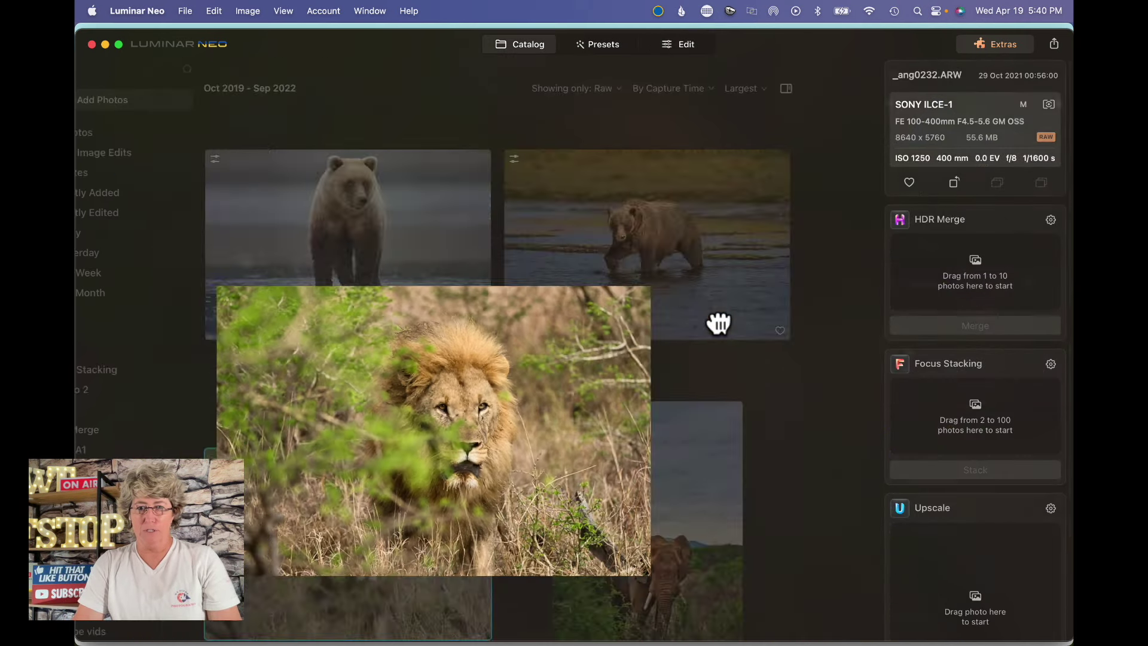
{"action": "left_click", "coordinate": [502, 534]}
{"action": "double_click", "coordinate": [502, 534]}
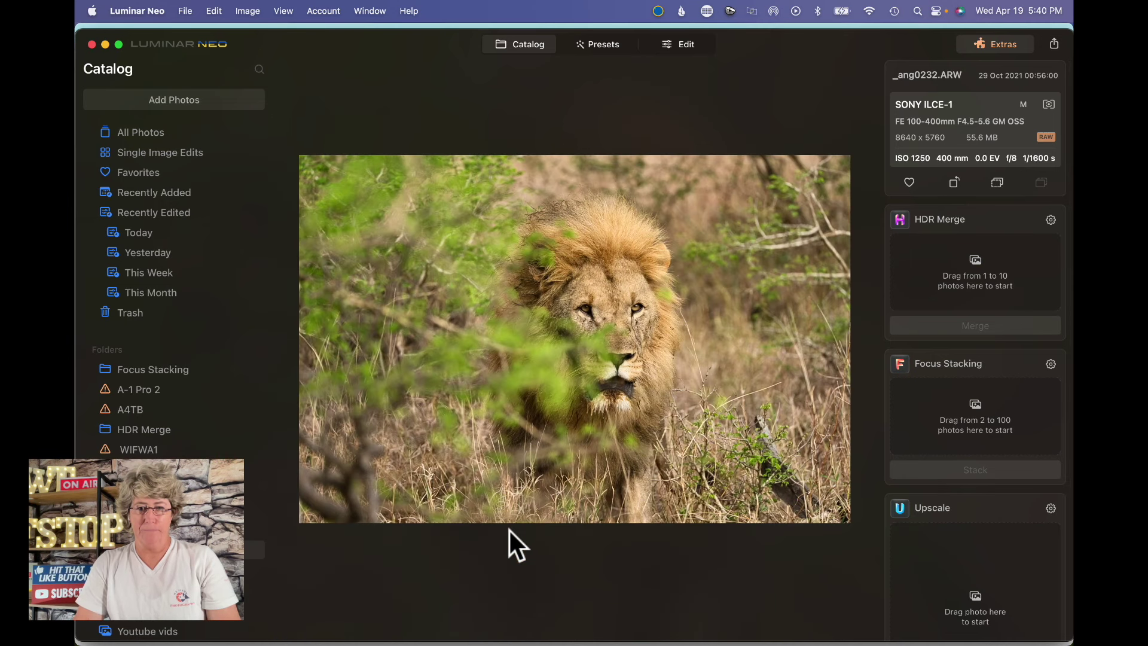
{"action": "left_click", "coordinate": [686, 45]}
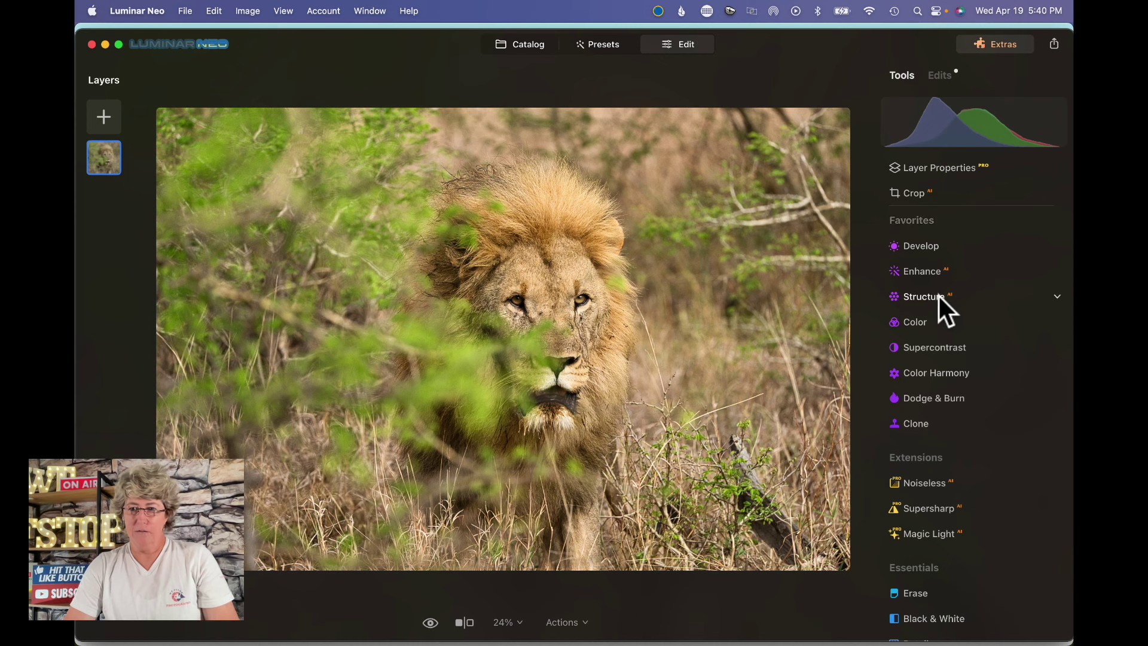
{"action": "left_click", "coordinate": [930, 273]}
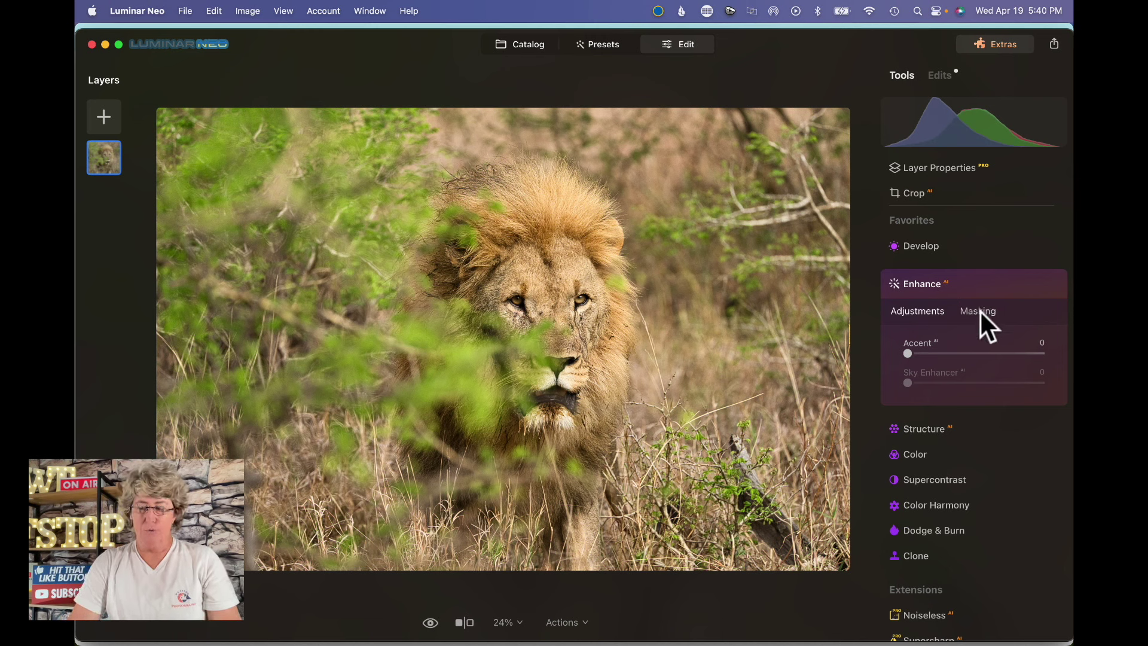
Choose Enhance's Brush mask and zoom the photo out to 25%.
{"action": "left_click", "coordinate": [981, 311]}
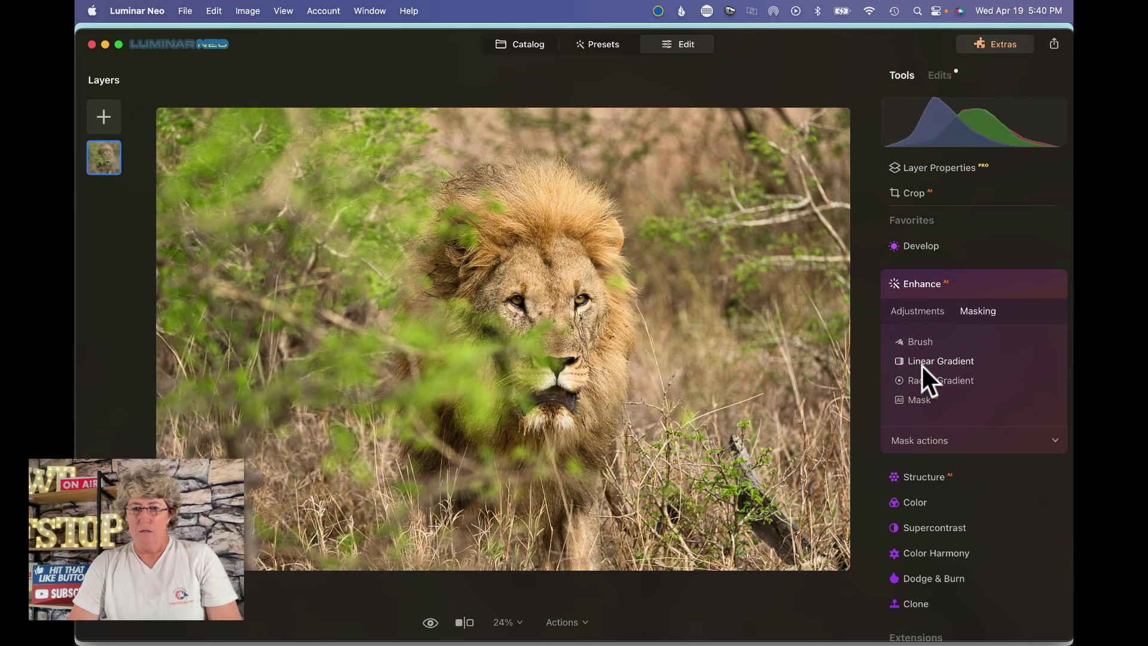
{"action": "left_click", "coordinate": [918, 343]}
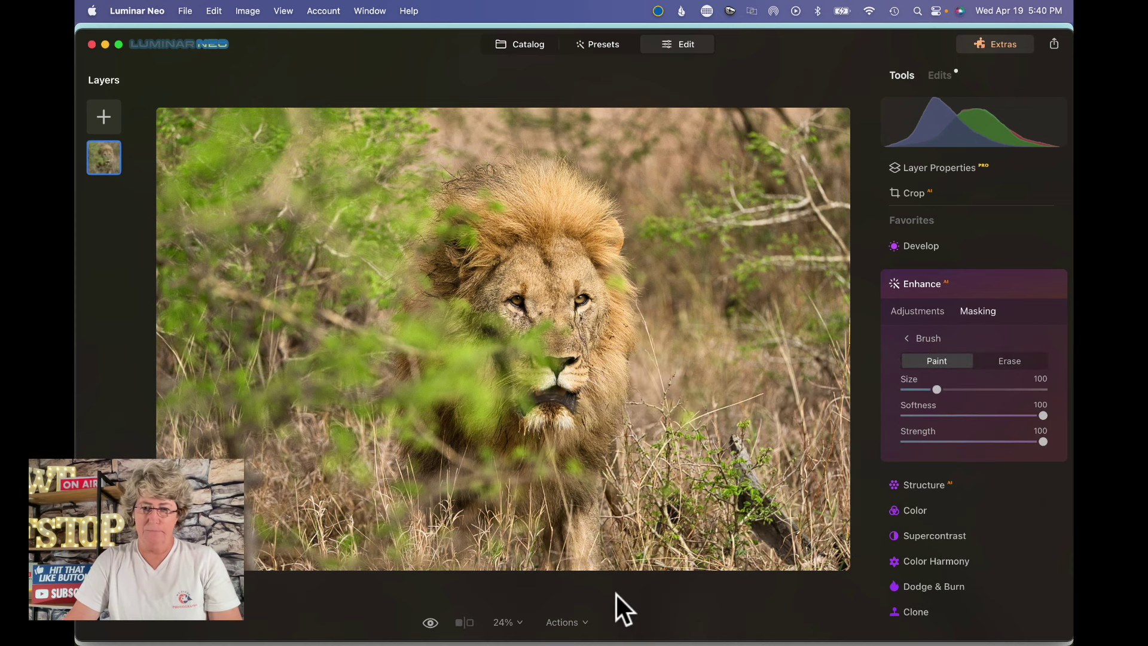
{"action": "left_click", "coordinate": [516, 623]}
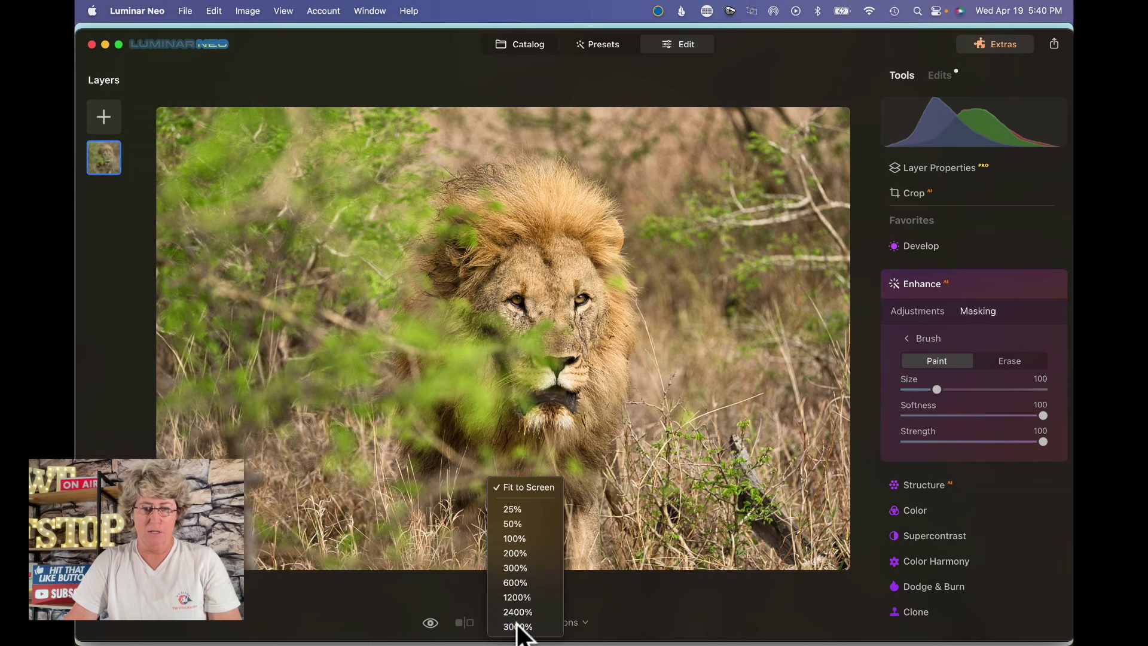
{"action": "left_click", "coordinate": [531, 522]}
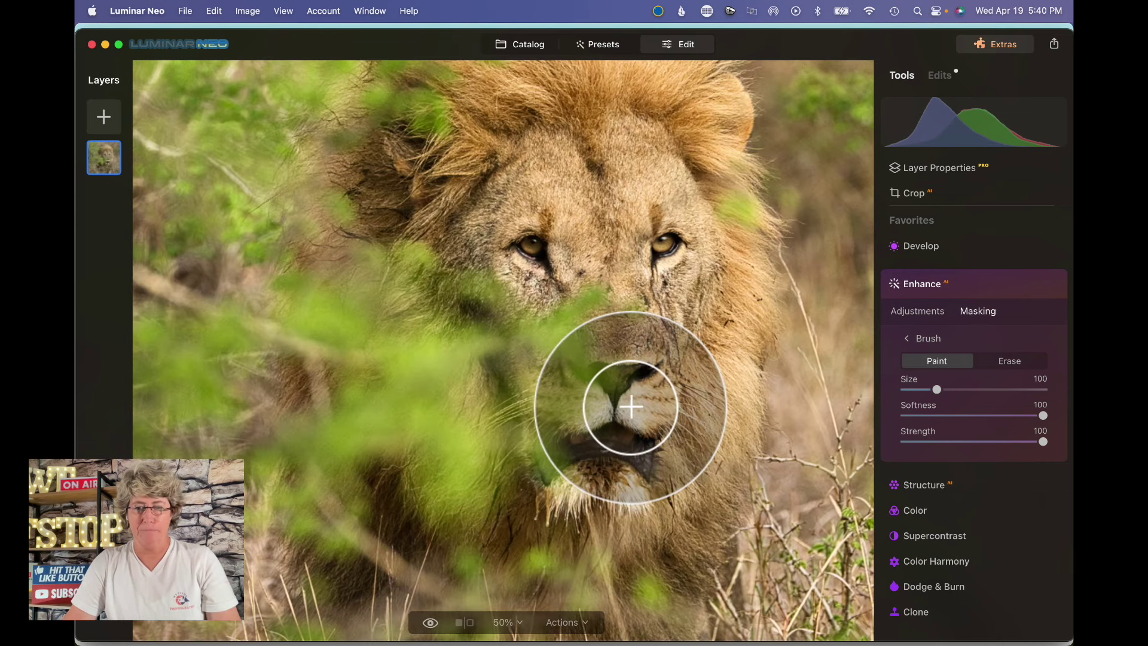
{"action": "scroll", "coordinate": [631, 407], "scroll_direction": "up", "scroll_amount": 3}
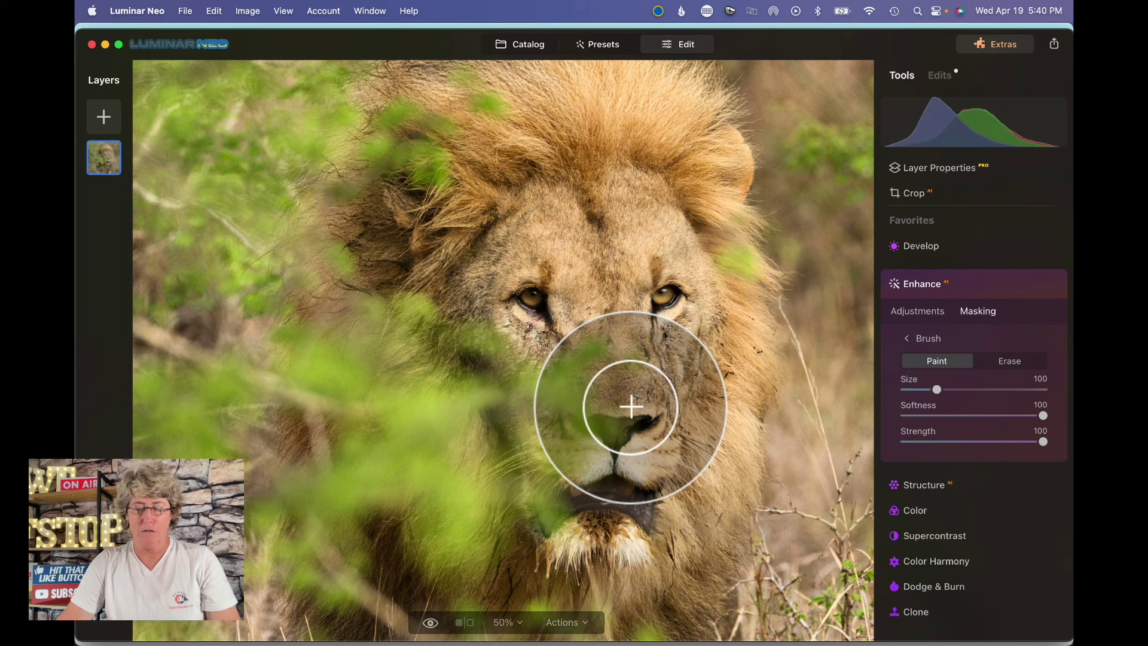
{"action": "left_click", "coordinate": [508, 622]}
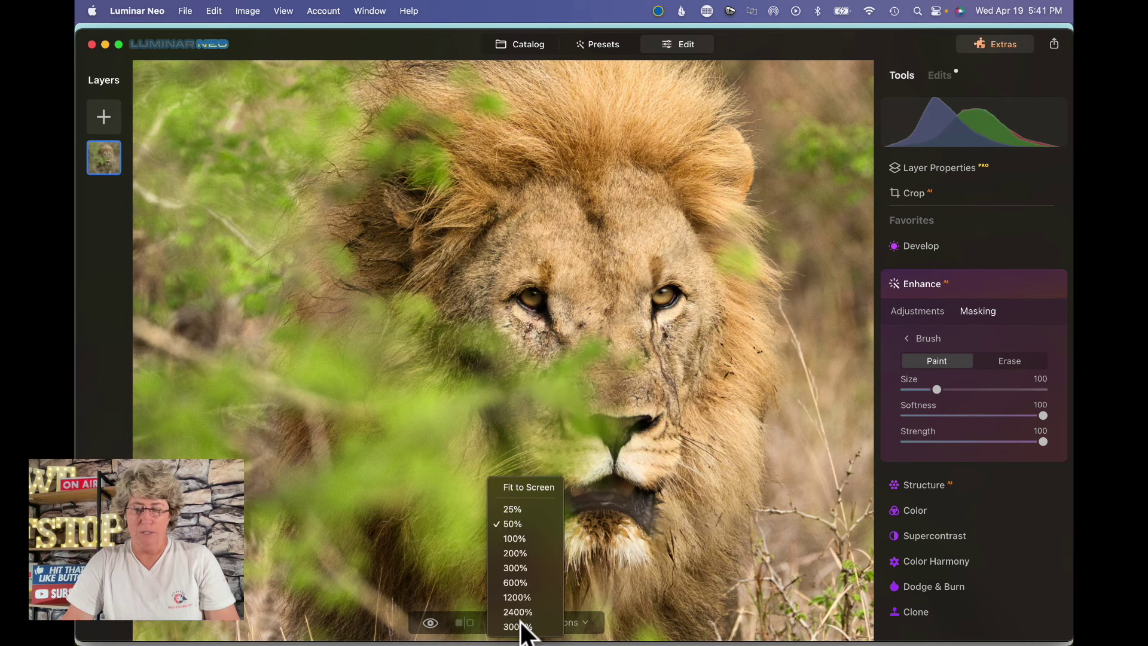
{"action": "left_click", "coordinate": [533, 509]}
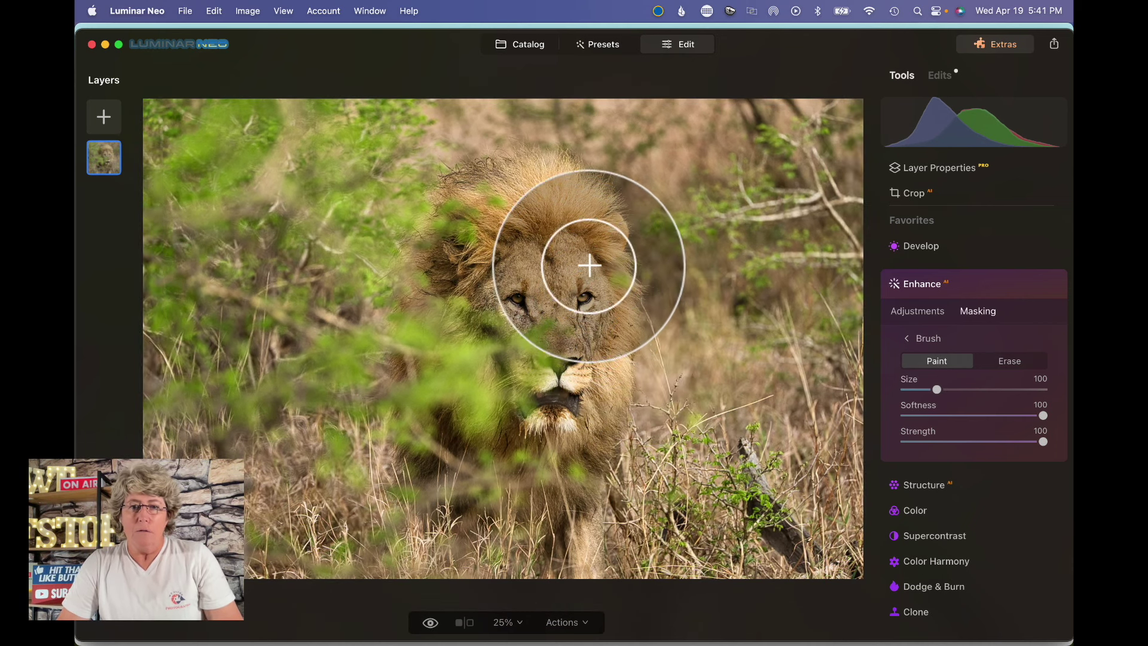
Paint the mask over the lion's mane, cheek, chin and face, using brush size 36.
{"action": "mouse_move", "coordinate": [593, 258]}
{"action": "left_mouse_down"}
{"action": "mouse_move", "coordinate": [561, 206]}
{"action": "mouse_move", "coordinate": [523, 195]}
{"action": "mouse_move", "coordinate": [485, 208]}
{"action": "mouse_move", "coordinate": [472, 244]}
{"action": "mouse_move", "coordinate": [482, 277]}
{"action": "mouse_move", "coordinate": [539, 259]}
{"action": "mouse_move", "coordinate": [562, 214]}
{"action": "mouse_move", "coordinate": [544, 189]}
{"action": "left_mouse_up"}
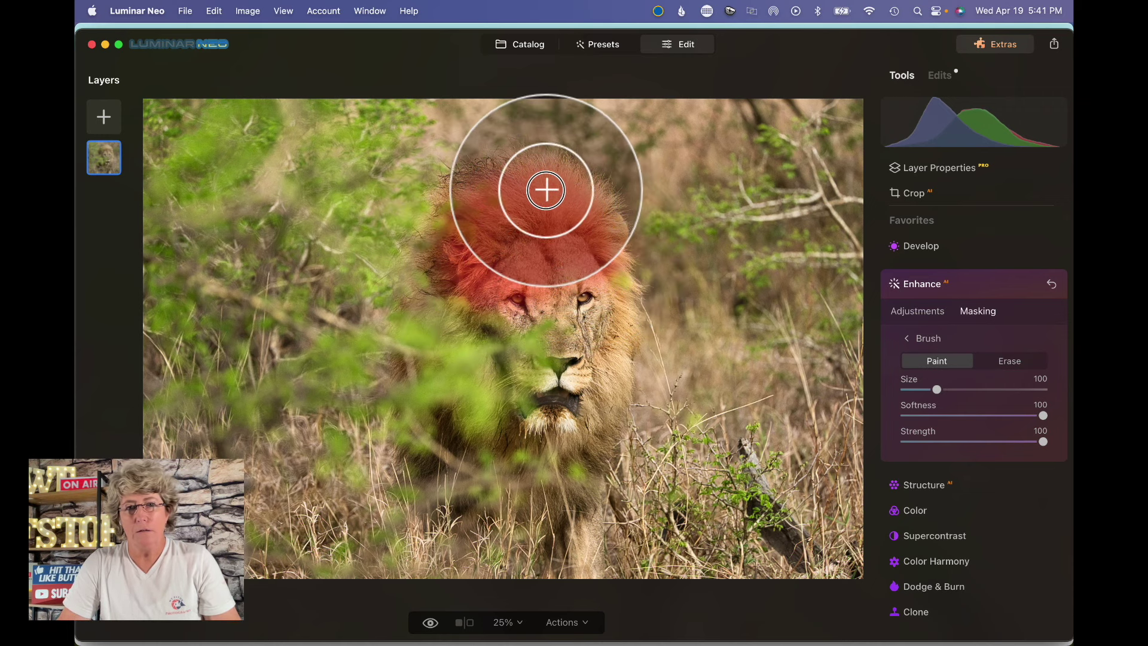
{"action": "mouse_move", "coordinate": [600, 323]}
{"action": "left_mouse_down"}
{"action": "mouse_move", "coordinate": [585, 405]}
{"action": "mouse_move", "coordinate": [541, 418]}
{"action": "mouse_move", "coordinate": [508, 392]}
{"action": "mouse_move", "coordinate": [485, 336]}
{"action": "mouse_move", "coordinate": [490, 300]}
{"action": "mouse_move", "coordinate": [517, 278]}
{"action": "mouse_move", "coordinate": [545, 292]}
{"action": "mouse_move", "coordinate": [535, 348]}
{"action": "mouse_move", "coordinate": [556, 394]}
{"action": "mouse_move", "coordinate": [562, 348]}
{"action": "mouse_move", "coordinate": [537, 408]}
{"action": "mouse_move", "coordinate": [509, 438]}
{"action": "mouse_move", "coordinate": [462, 438]}
{"action": "mouse_move", "coordinate": [473, 454]}
{"action": "mouse_move", "coordinate": [526, 468]}
{"action": "mouse_move", "coordinate": [570, 466]}
{"action": "mouse_move", "coordinate": [530, 480]}
{"action": "mouse_move", "coordinate": [467, 476]}
{"action": "mouse_move", "coordinate": [520, 485]}
{"action": "mouse_move", "coordinate": [563, 465]}
{"action": "mouse_move", "coordinate": [581, 424]}
{"action": "left_mouse_up"}
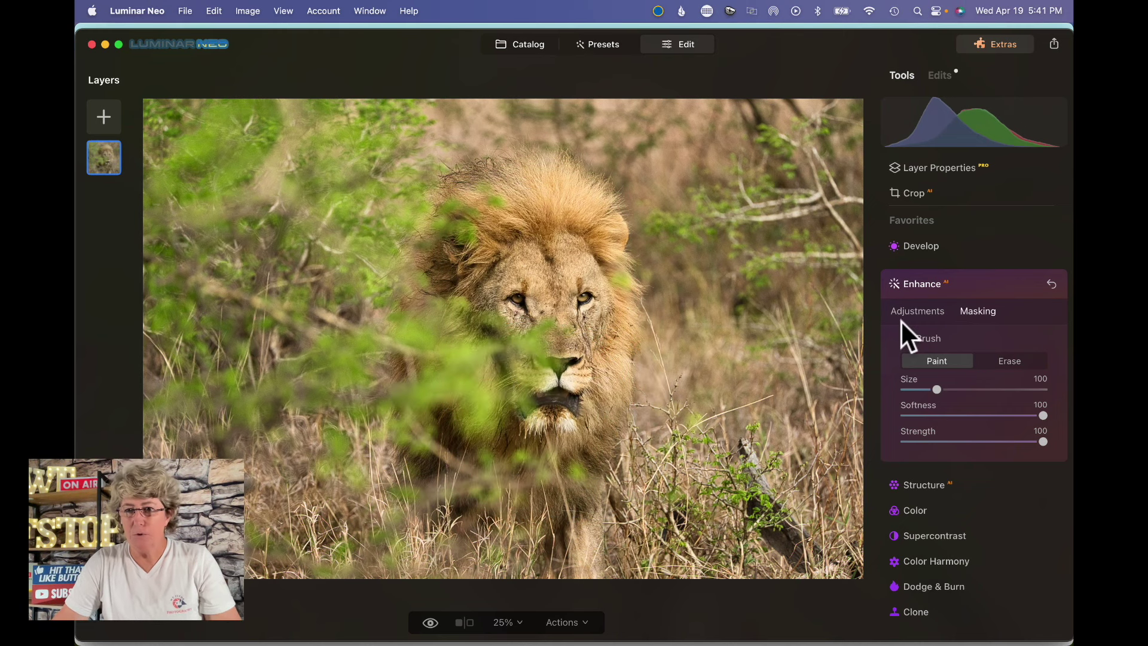
{"action": "left_click_drag", "start_coordinate": [936, 388], "coordinate": [911, 390]}
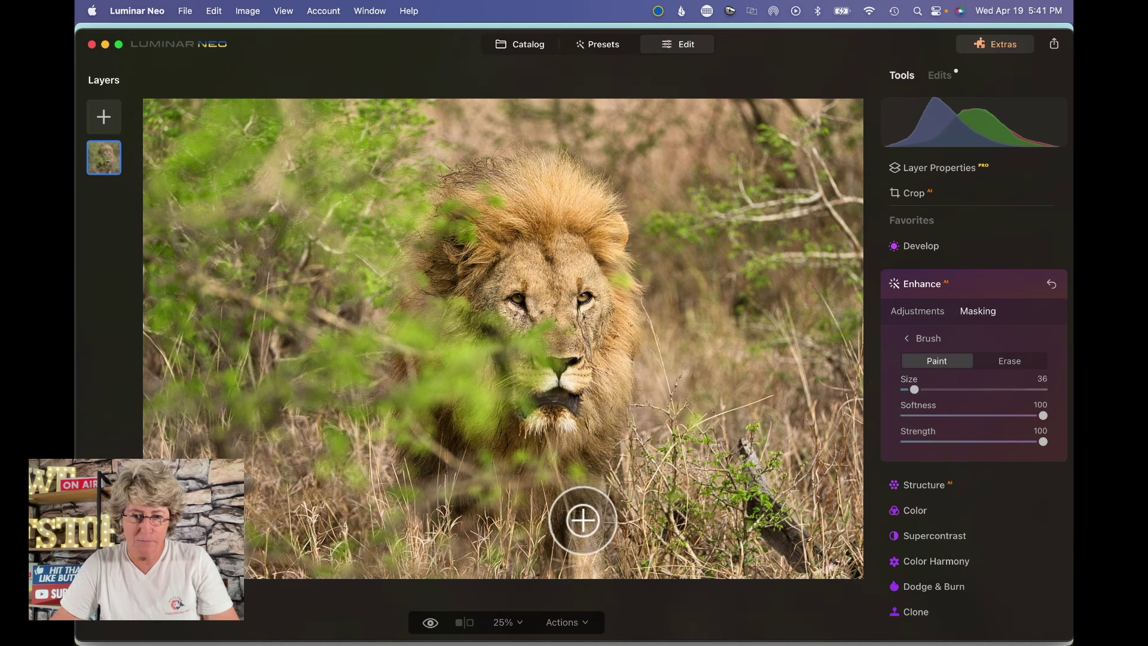
{"action": "mouse_move", "coordinate": [582, 520]}
{"action": "left_mouse_down"}
{"action": "mouse_move", "coordinate": [592, 486]}
{"action": "mouse_move", "coordinate": [585, 571]}
{"action": "mouse_move", "coordinate": [574, 512]}
{"action": "mouse_move", "coordinate": [491, 521]}
{"action": "mouse_move", "coordinate": [449, 492]}
{"action": "mouse_move", "coordinate": [451, 433]}
{"action": "mouse_move", "coordinate": [409, 463]}
{"action": "mouse_move", "coordinate": [430, 448]}
{"action": "left_mouse_up"}
{"action": "mouse_move", "coordinate": [400, 377]}
{"action": "left_mouse_down"}
{"action": "mouse_move", "coordinate": [393, 364]}
{"action": "mouse_move", "coordinate": [404, 368]}
{"action": "left_mouse_up"}
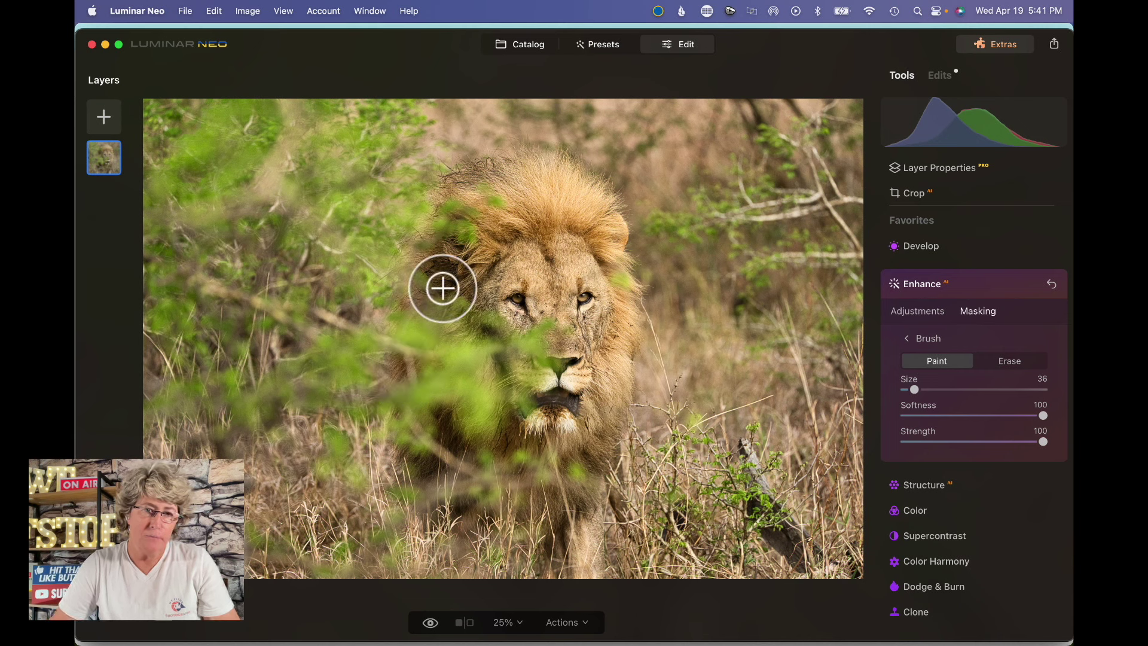
{"action": "mouse_move", "coordinate": [441, 287]}
{"action": "left_mouse_down"}
{"action": "mouse_move", "coordinate": [414, 305]}
{"action": "mouse_move", "coordinate": [446, 266]}
{"action": "left_mouse_up"}
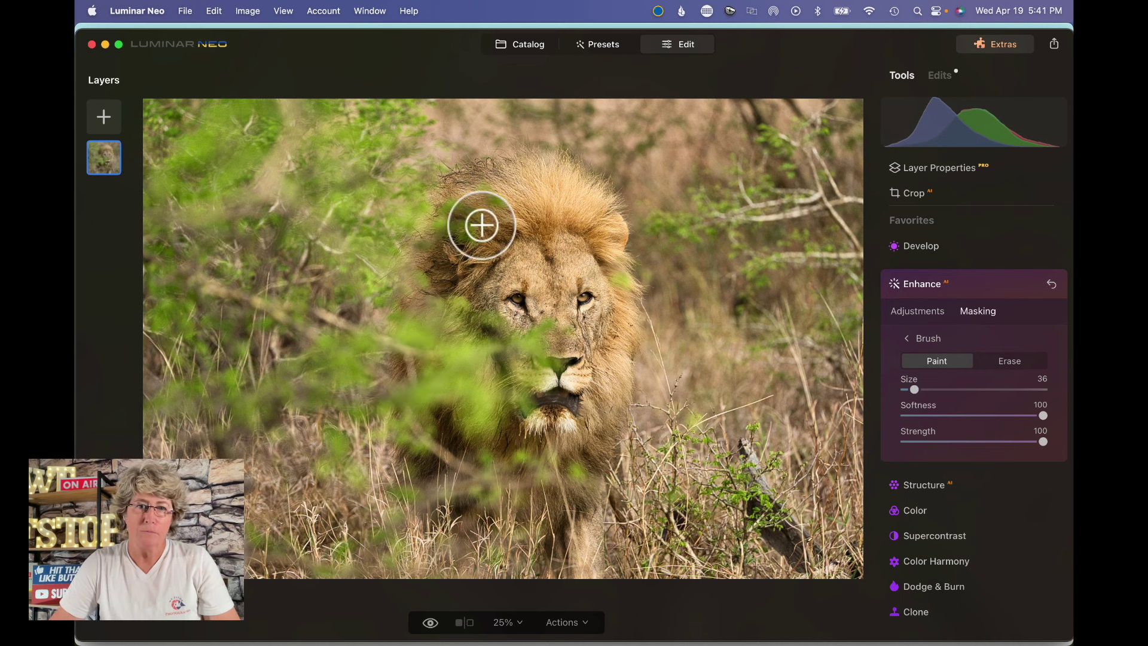
{"action": "mouse_move", "coordinate": [512, 180]}
{"action": "left_mouse_down"}
{"action": "mouse_move", "coordinate": [459, 182]}
{"action": "mouse_move", "coordinate": [435, 230]}
{"action": "mouse_move", "coordinate": [481, 200]}
{"action": "mouse_move", "coordinate": [564, 215]}
{"action": "left_mouse_up"}
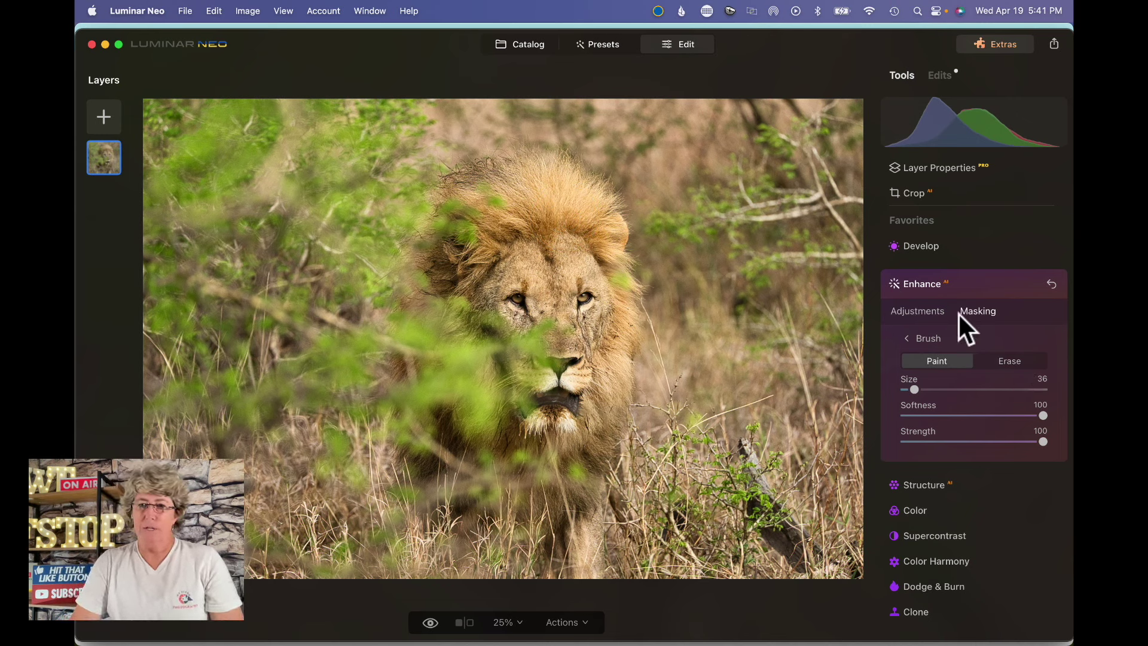
Copy the Enhance brush mask from Mask actions and return to the Enhance Adjustments.
{"action": "left_click", "coordinate": [907, 337]}
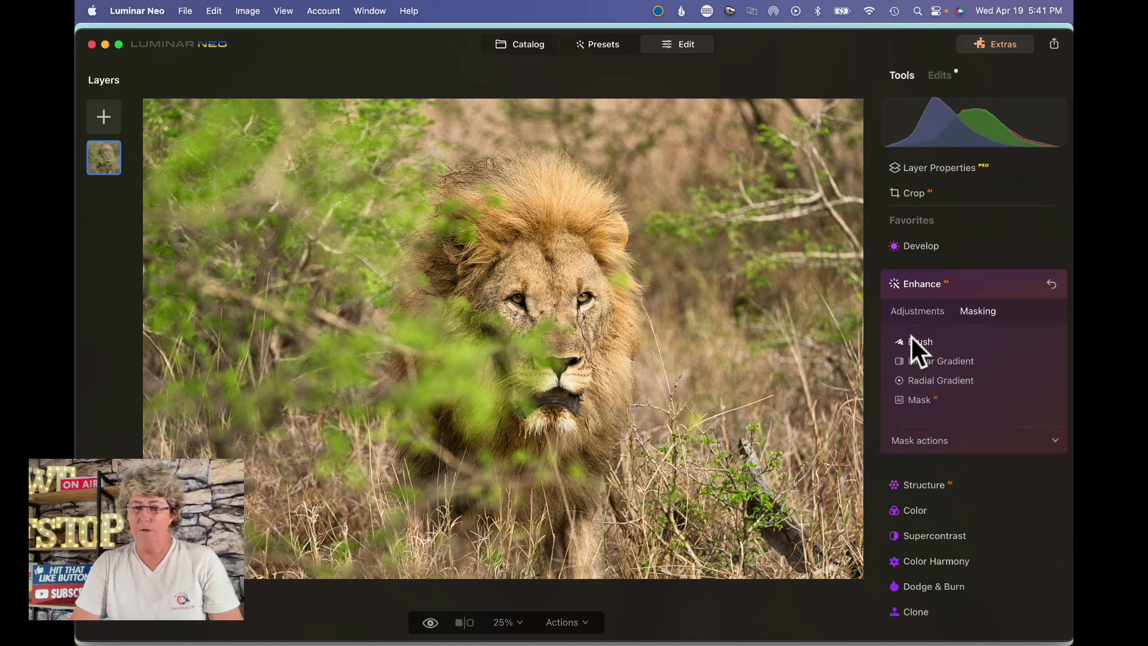
{"action": "left_click", "coordinate": [1011, 442]}
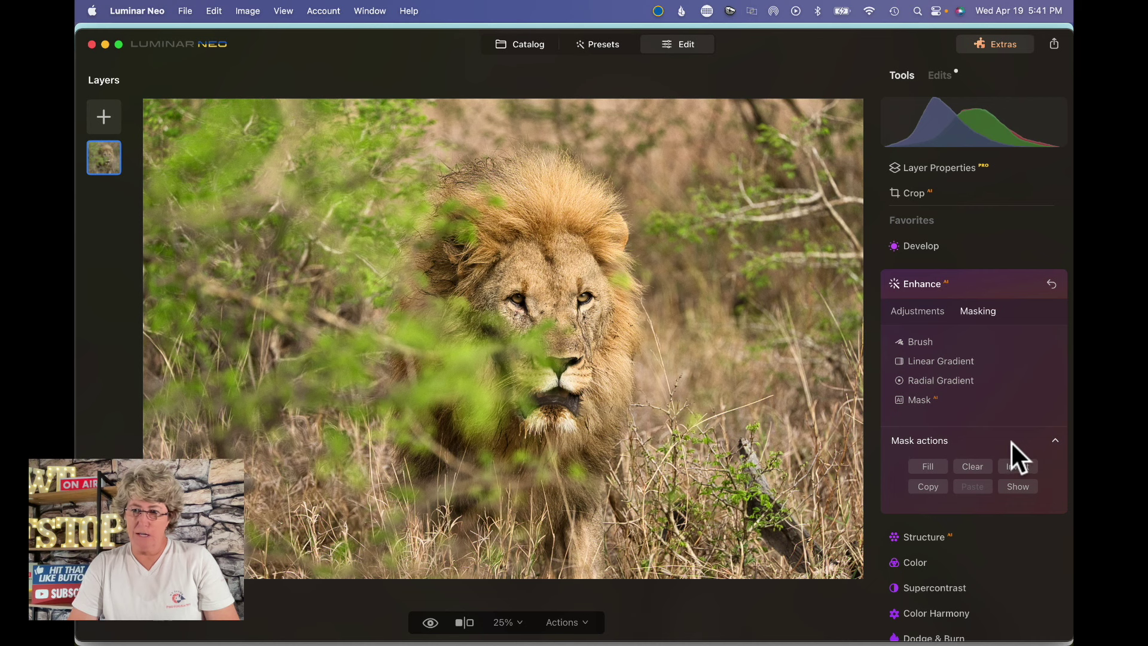
{"action": "scroll", "coordinate": [1010, 440], "scroll_direction": "down", "scroll_amount": 2}
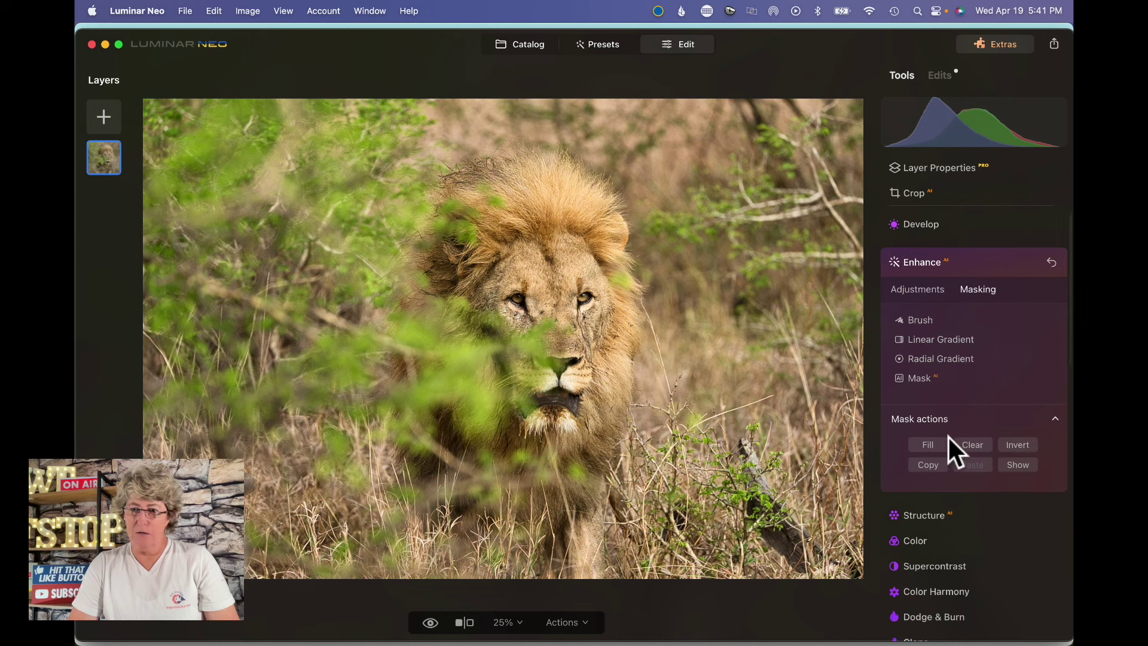
{"action": "left_click", "coordinate": [930, 461]}
{"action": "scroll", "coordinate": [929, 460], "scroll_direction": "up", "scroll_amount": 1}
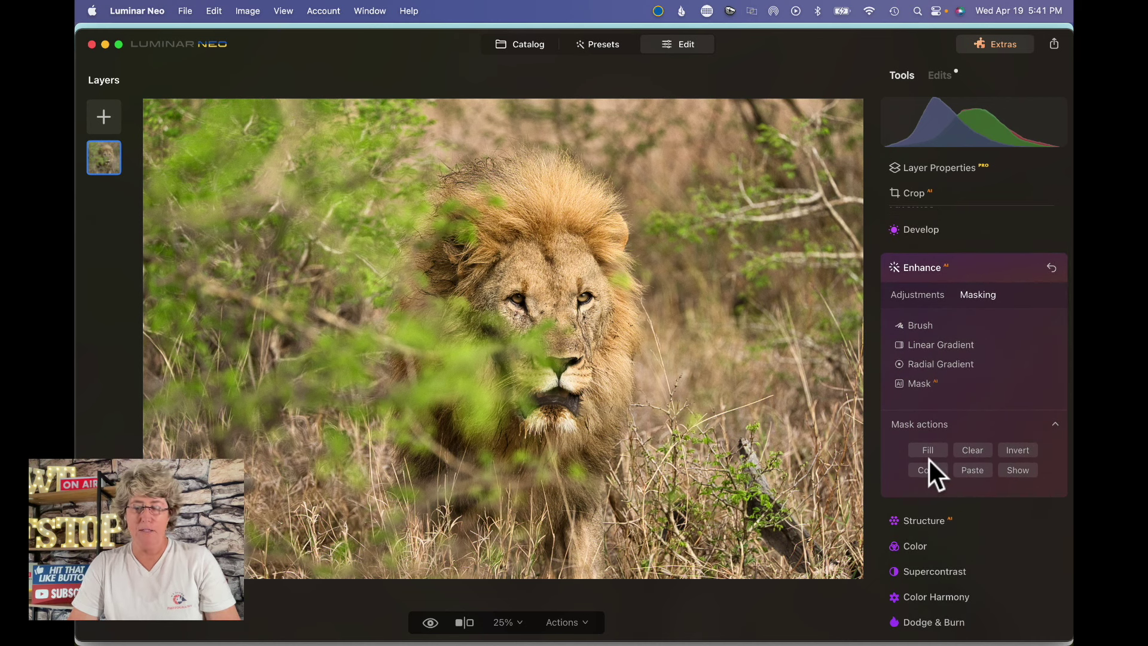
{"action": "left_click", "coordinate": [925, 294]}
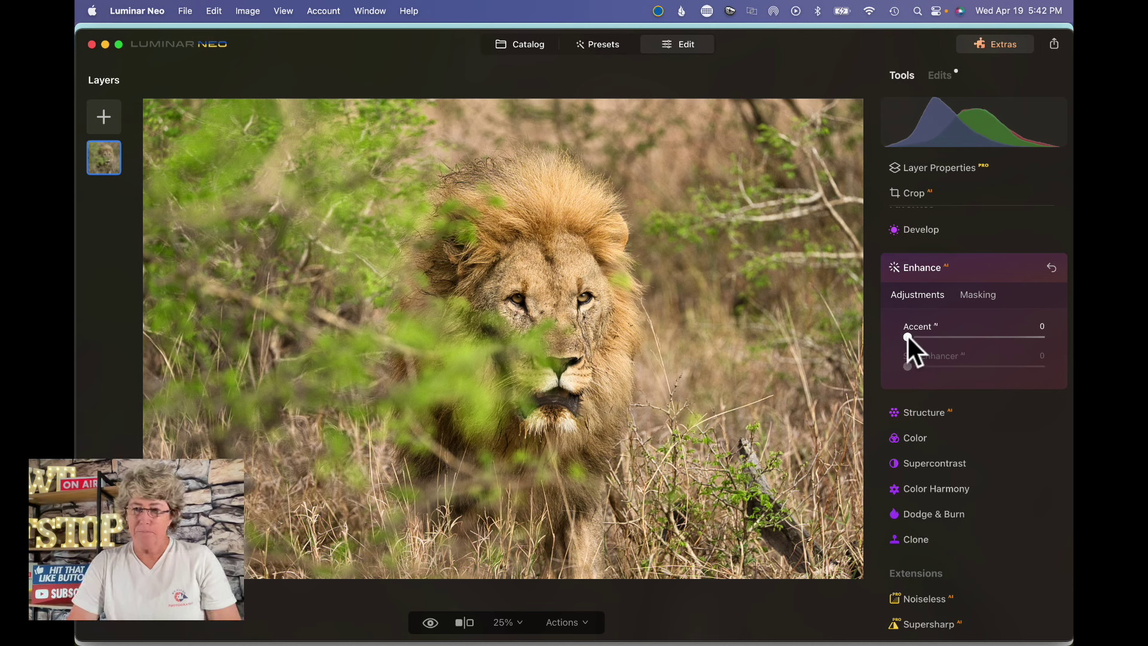
Raise Enhance Accent to 50, compare it on the lion's eye, then fit the photo.
{"action": "left_click_drag", "start_coordinate": [908, 338], "coordinate": [978, 336]}
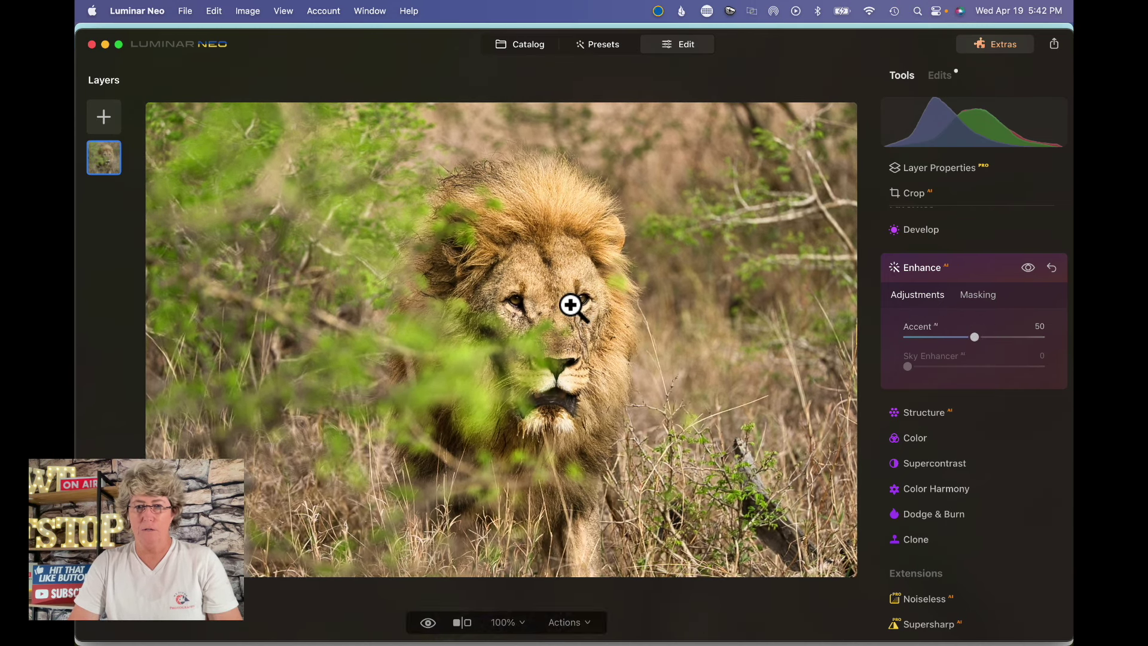
{"action": "left_click", "coordinate": [575, 306]}
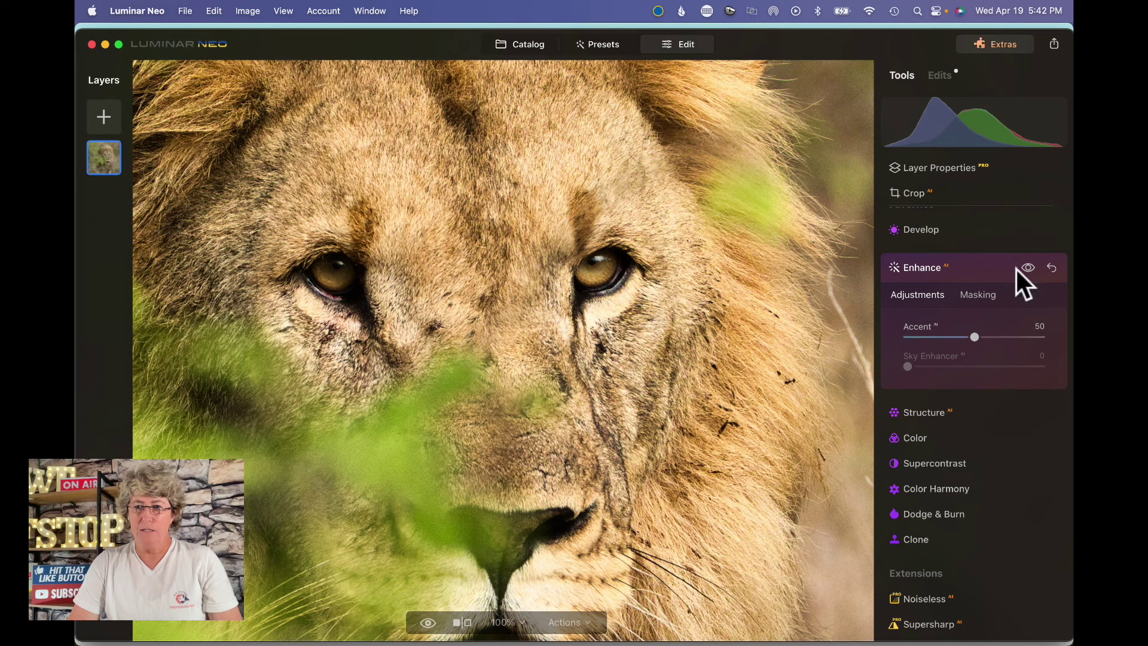
{"action": "left_click", "coordinate": [1028, 268]}
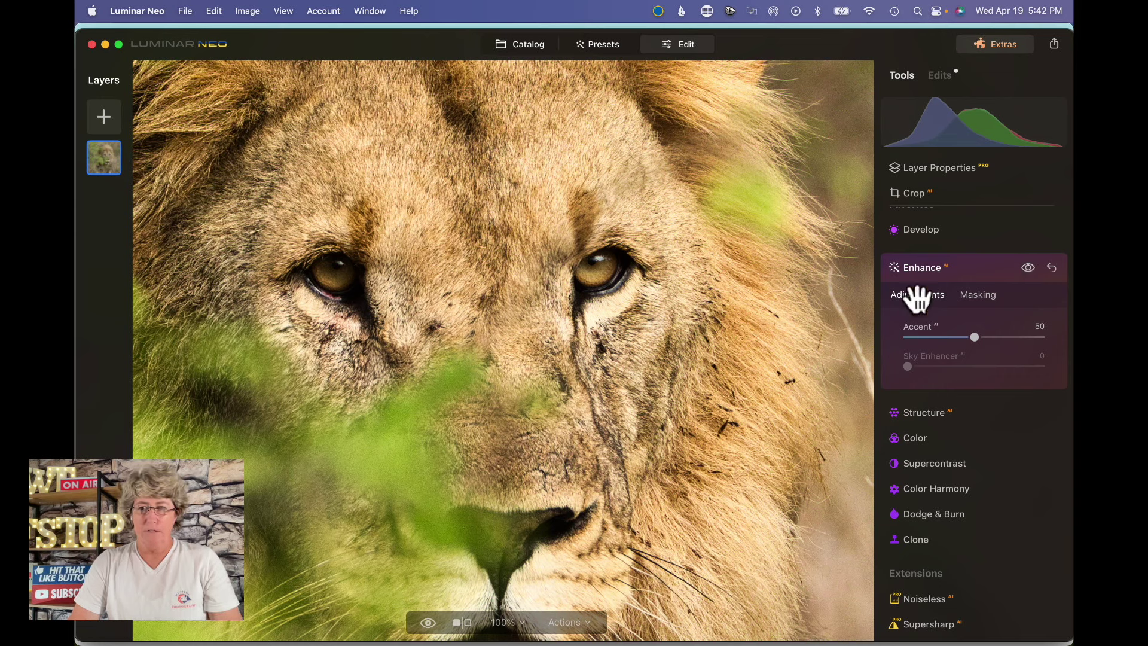
{"action": "left_click", "coordinate": [1028, 267]}
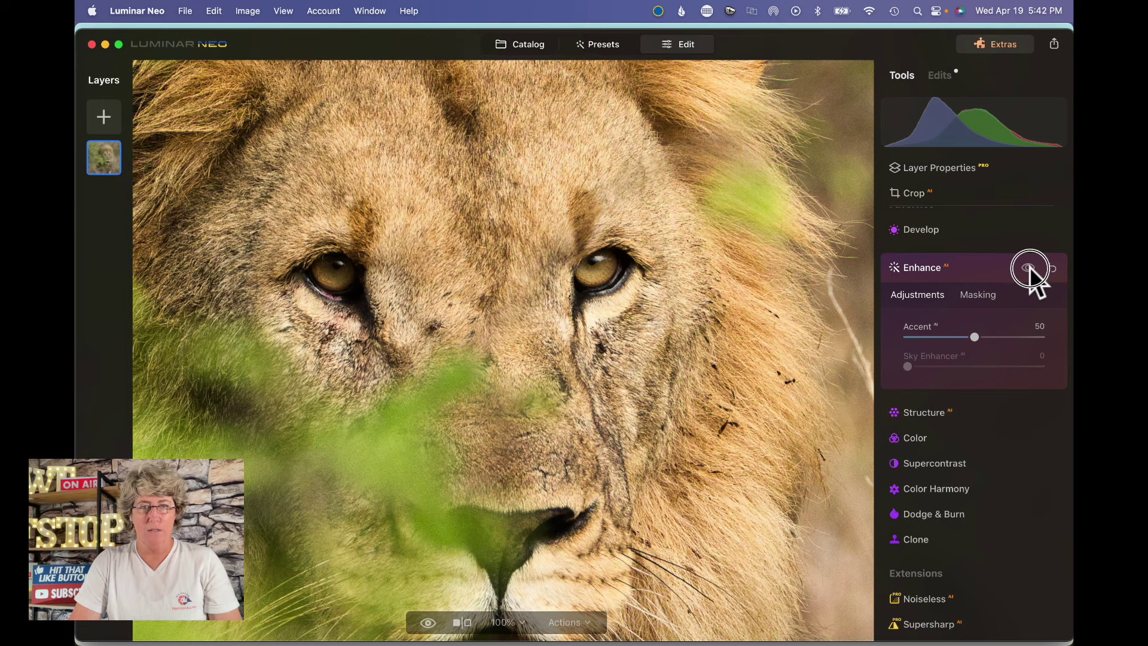
{"action": "left_click", "coordinate": [931, 267]}
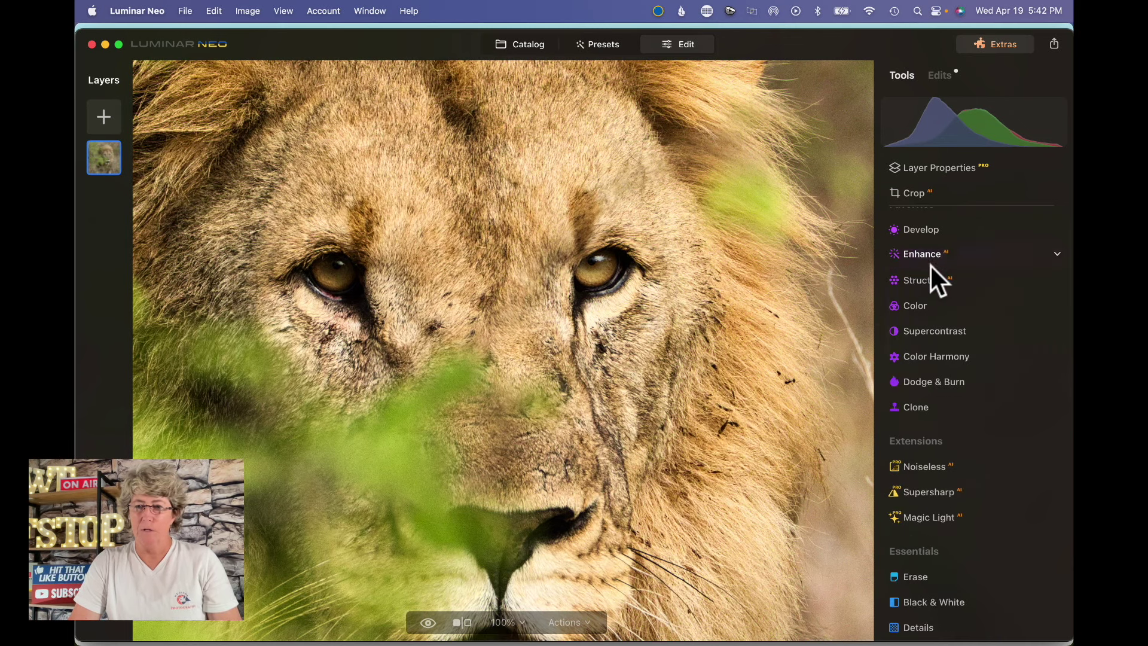
{"action": "left_click", "coordinate": [804, 213]}
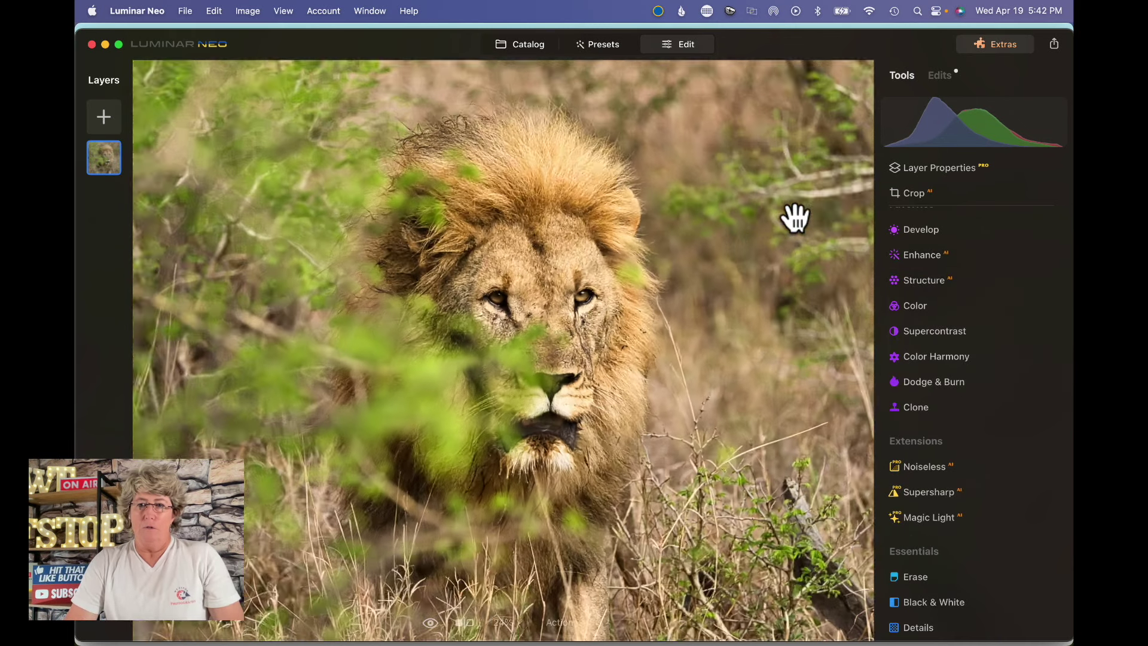
Crop with a Free ratio, trimming the sides into a narrow portrait frame.
{"action": "left_click", "coordinate": [913, 192]}
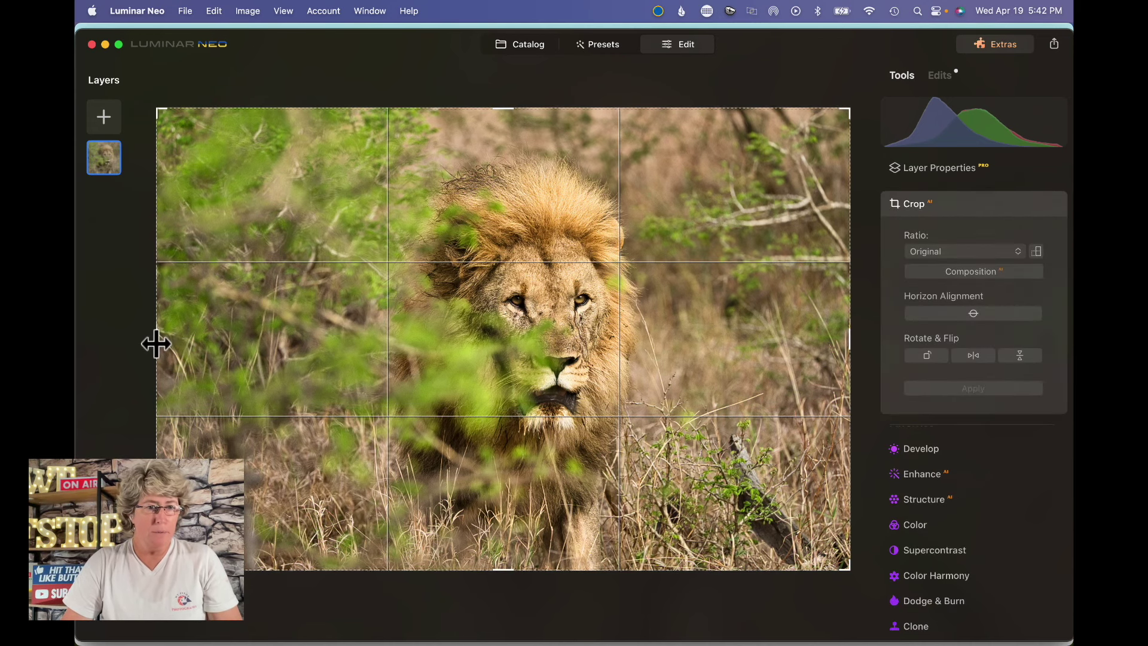
{"action": "left_click_drag", "start_coordinate": [156, 342], "coordinate": [288, 341]}
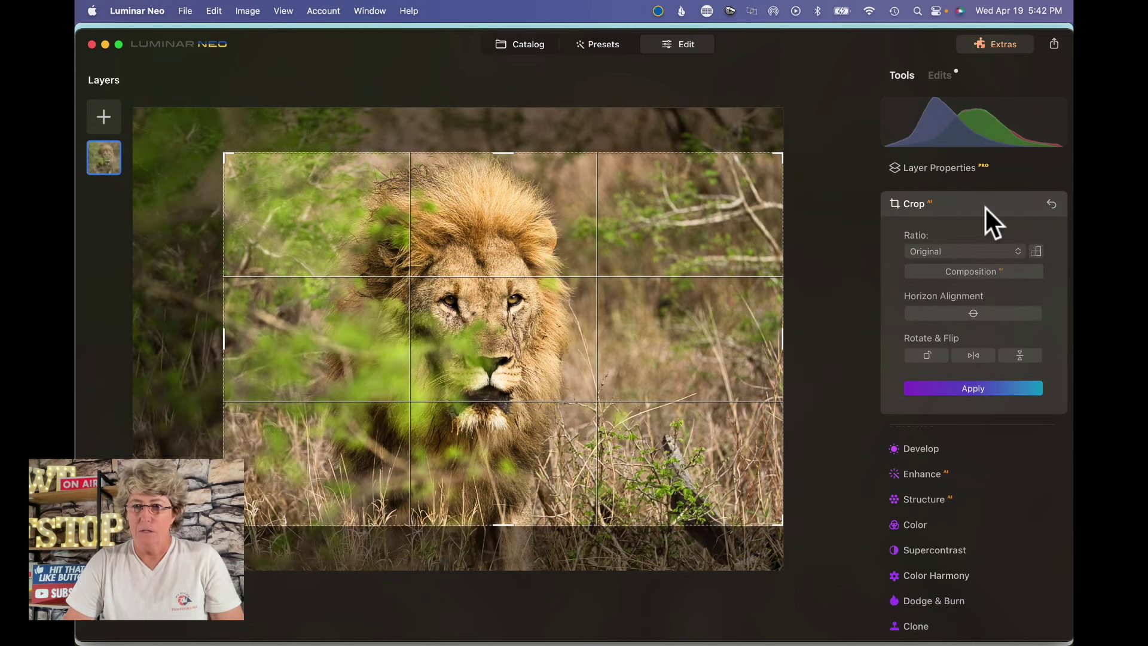
{"action": "left_click", "coordinate": [979, 250]}
{"action": "left_click", "coordinate": [950, 225]}
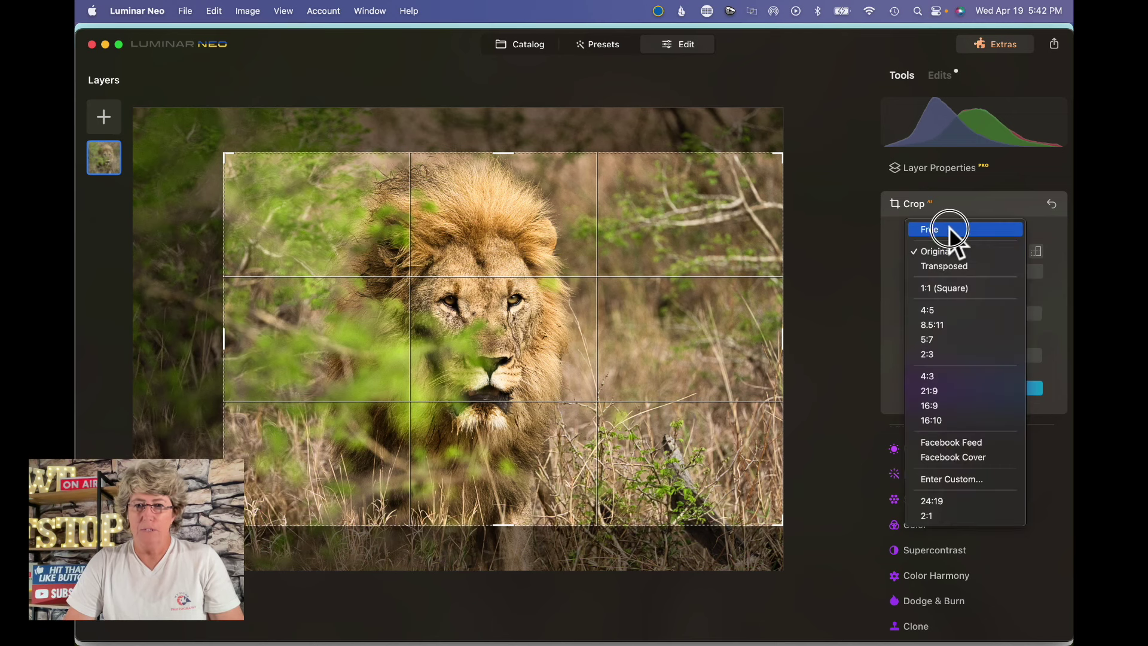
{"action": "left_click_drag", "start_coordinate": [509, 154], "coordinate": [513, 110]}
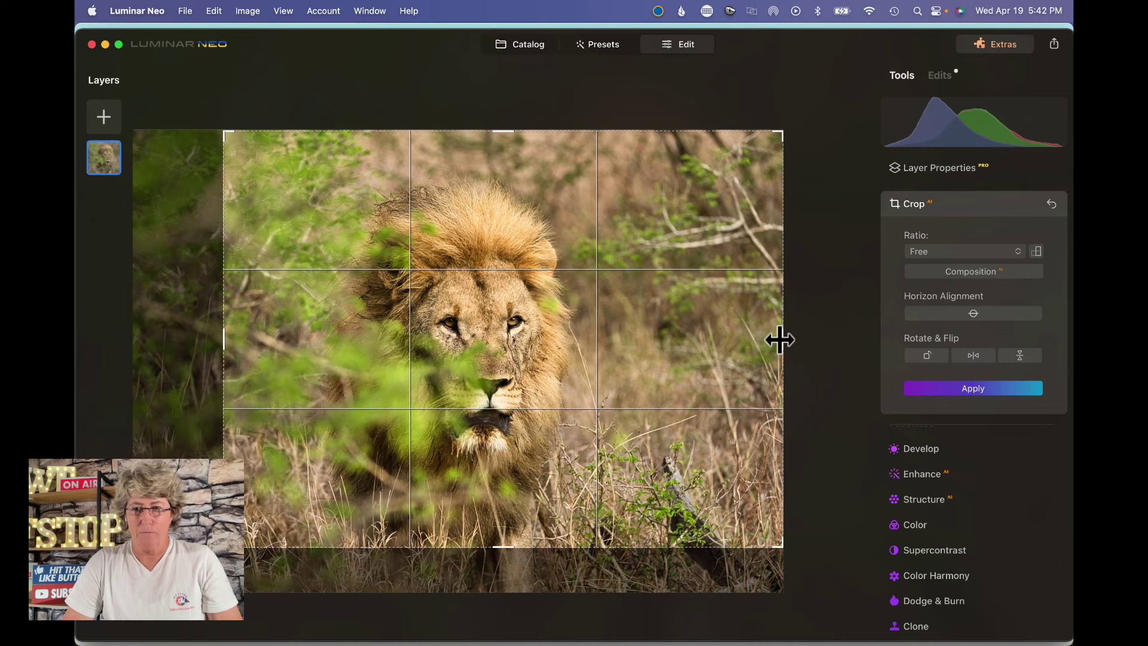
{"action": "left_click_drag", "start_coordinate": [781, 340], "coordinate": [612, 343]}
{"action": "left_click_drag", "start_coordinate": [313, 336], "coordinate": [387, 335]}
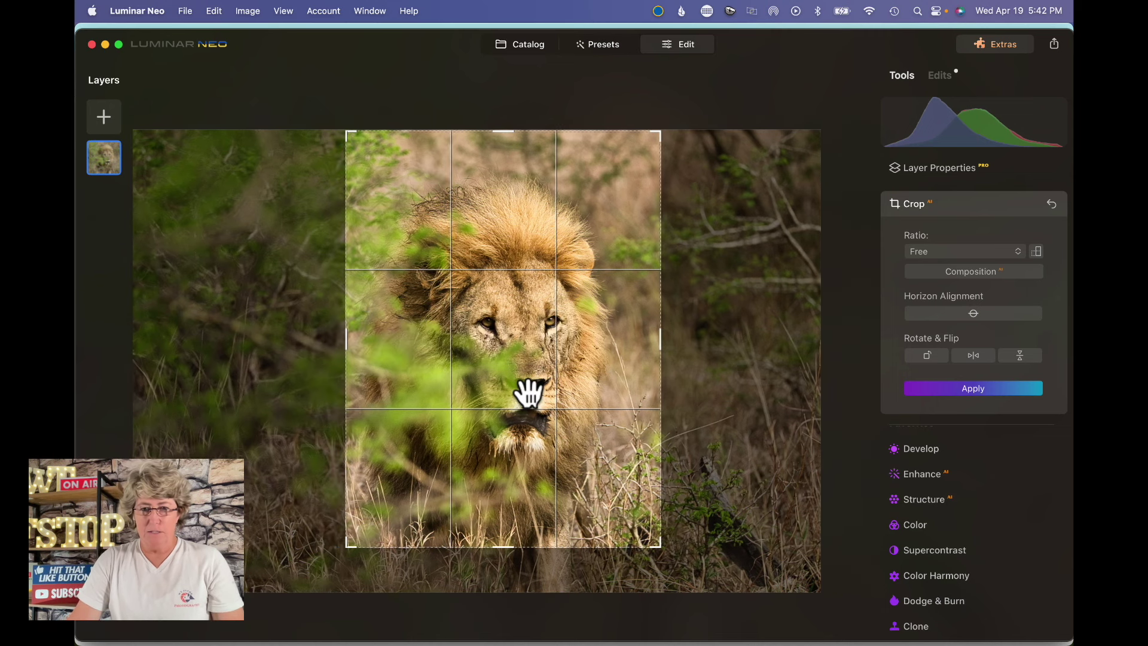
Shift the lion higher, raise the top edge, and apply the 3927 × 5376 crop.
{"action": "left_click_drag", "start_coordinate": [525, 397], "coordinate": [525, 349]}
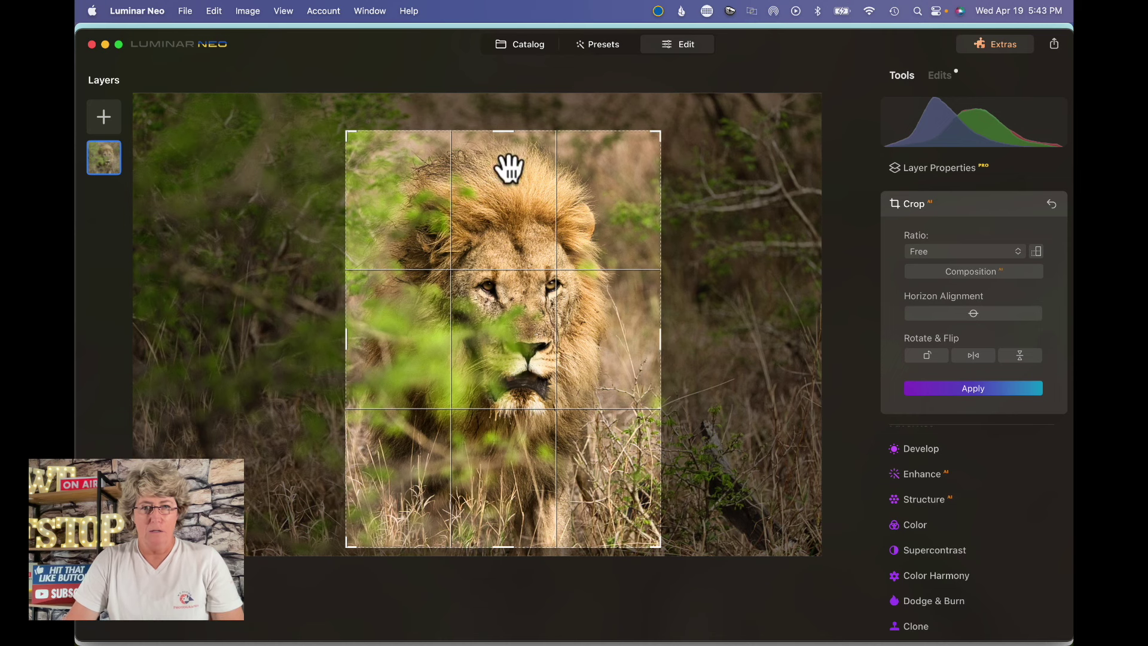
{"action": "left_click_drag", "start_coordinate": [504, 131], "coordinate": [505, 113]}
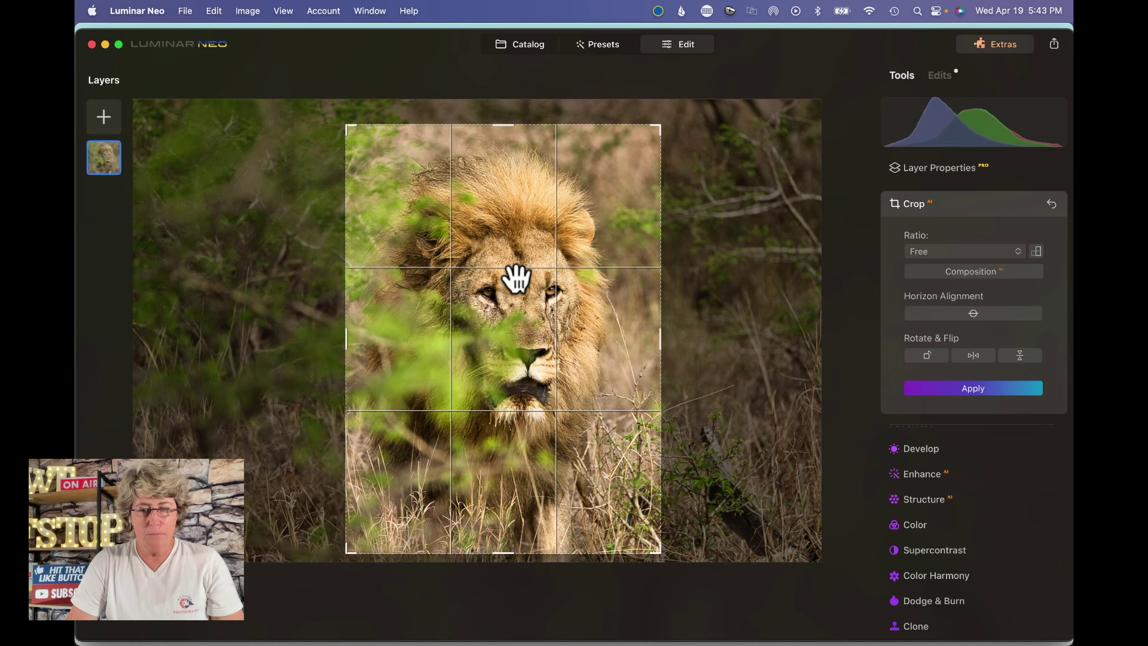
{"action": "left_click_drag", "start_coordinate": [538, 372], "coordinate": [541, 362]}
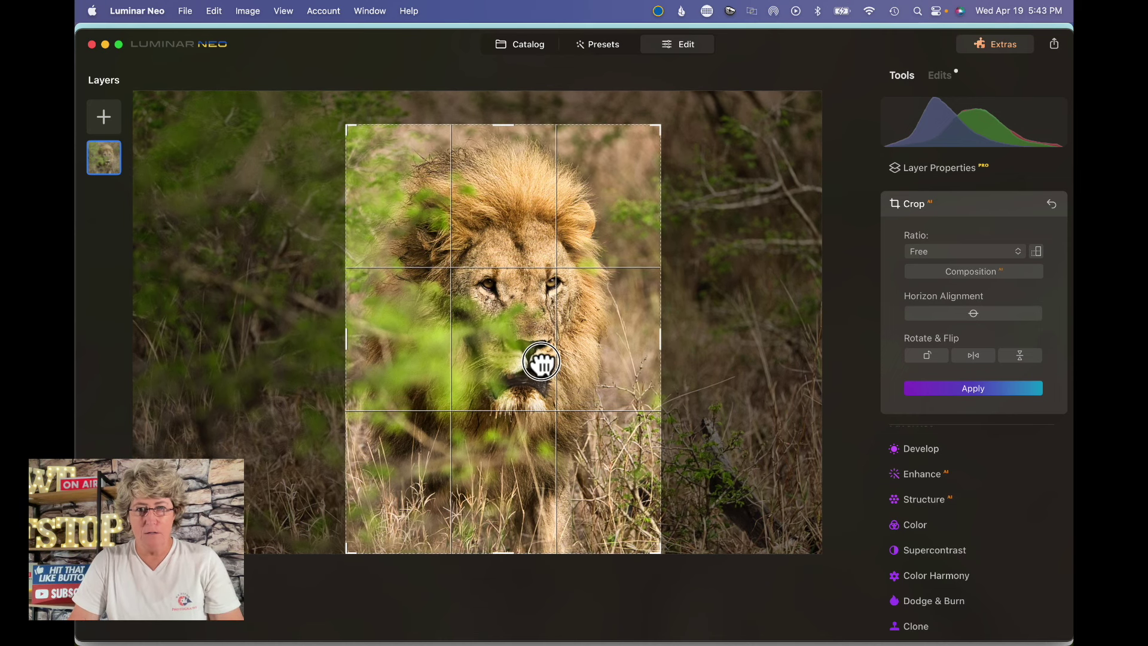
{"action": "left_click_drag", "start_coordinate": [508, 120], "coordinate": [508, 110]}
{"action": "left_click", "coordinate": [984, 389]}
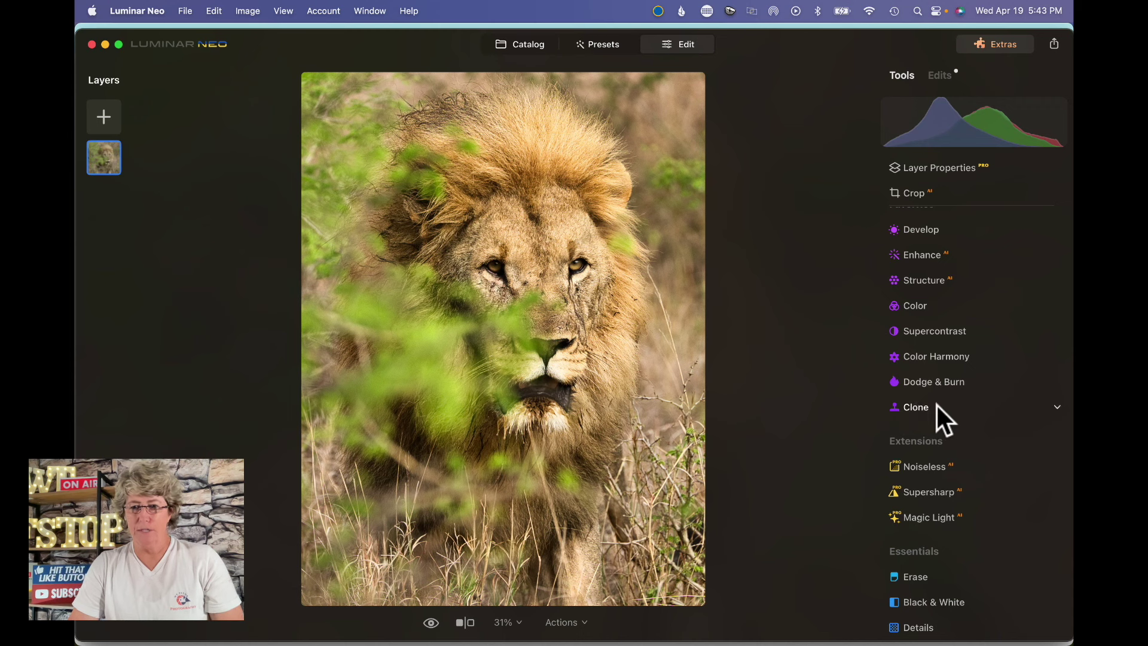
Paste the copied lion mask into Structure's masking and show it over the photo.
{"action": "scroll", "coordinate": [938, 406], "scroll_direction": "down", "scroll_amount": 1}
{"action": "scroll", "coordinate": [937, 405], "scroll_direction": "up", "scroll_amount": 2}
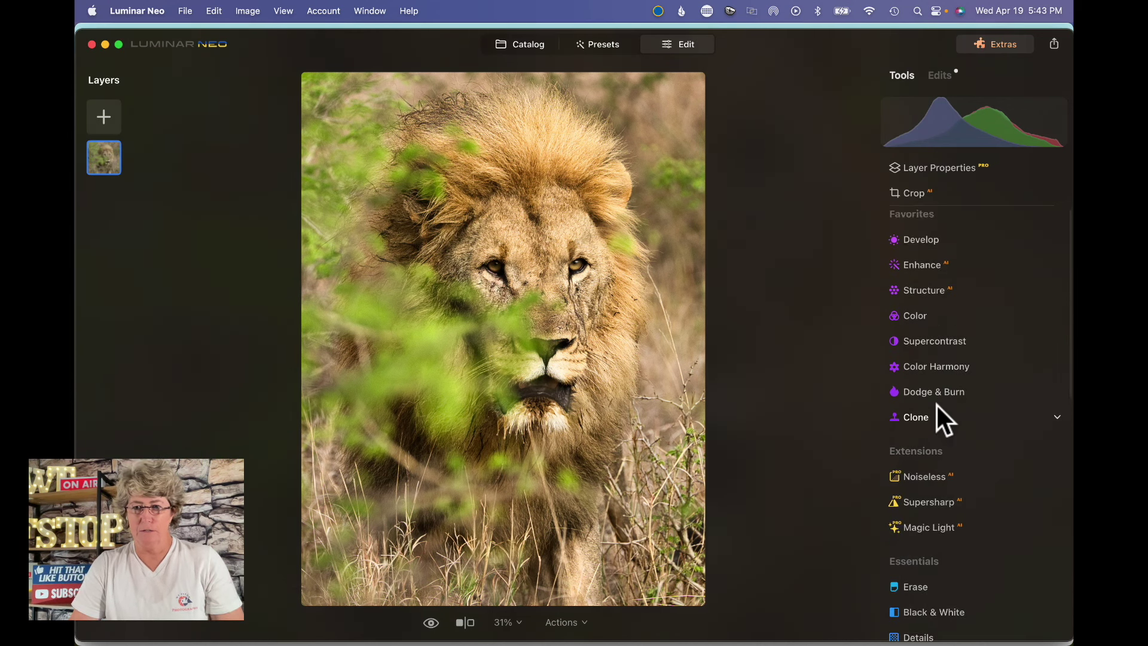
{"action": "left_click", "coordinate": [930, 291]}
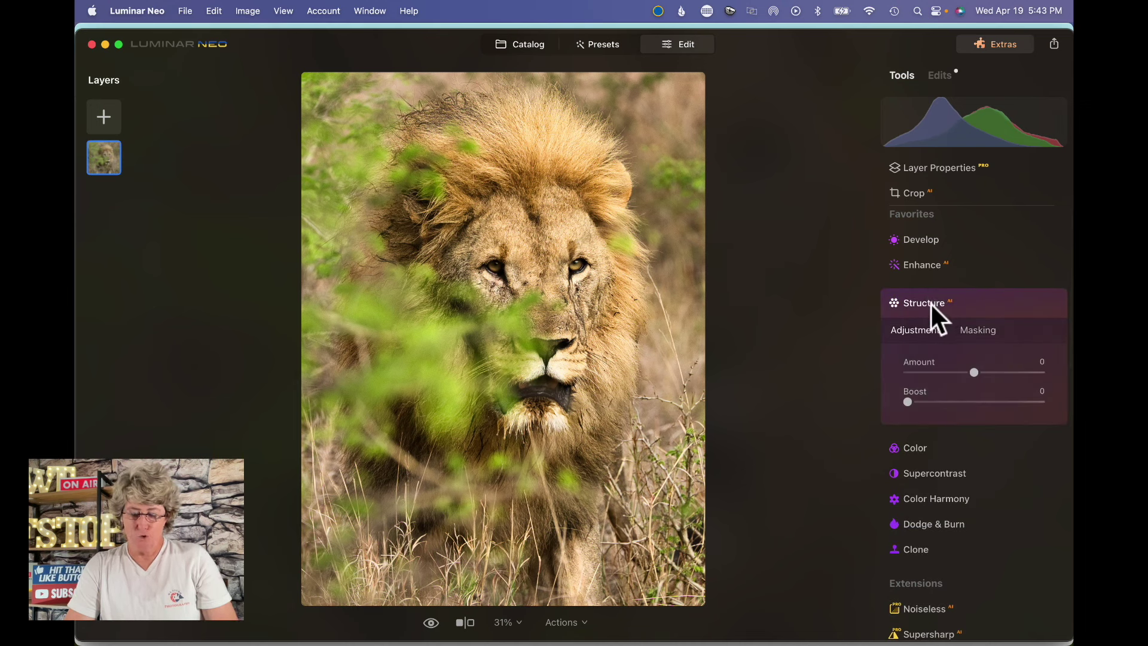
{"action": "left_click", "coordinate": [985, 332]}
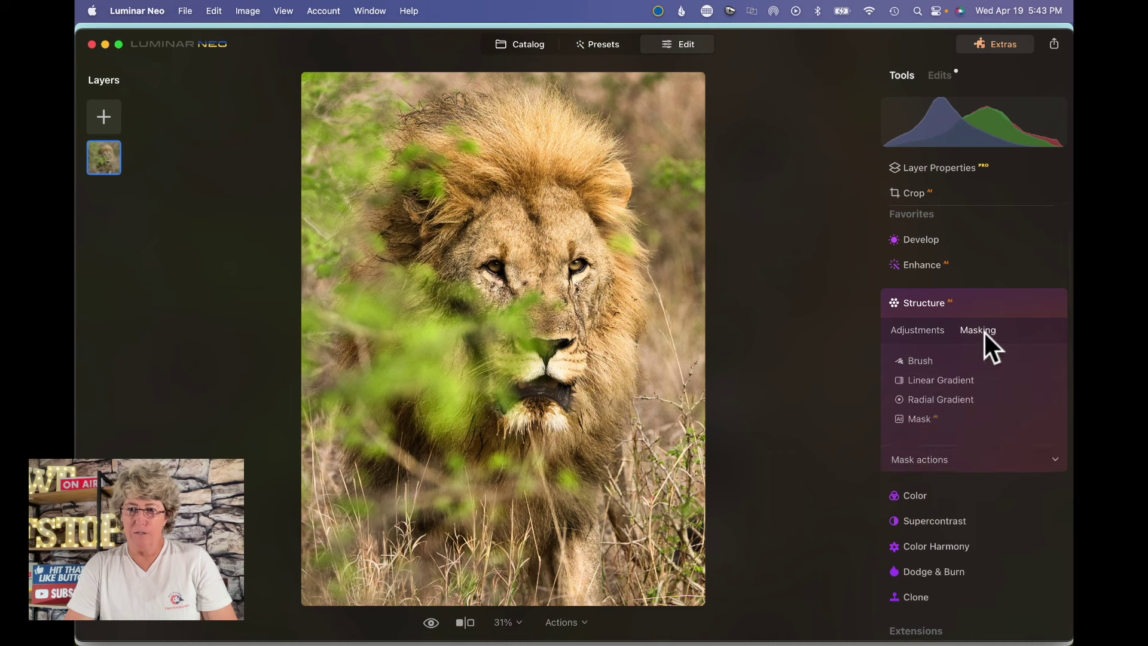
{"action": "left_click", "coordinate": [942, 462]}
{"action": "left_click", "coordinate": [973, 506]}
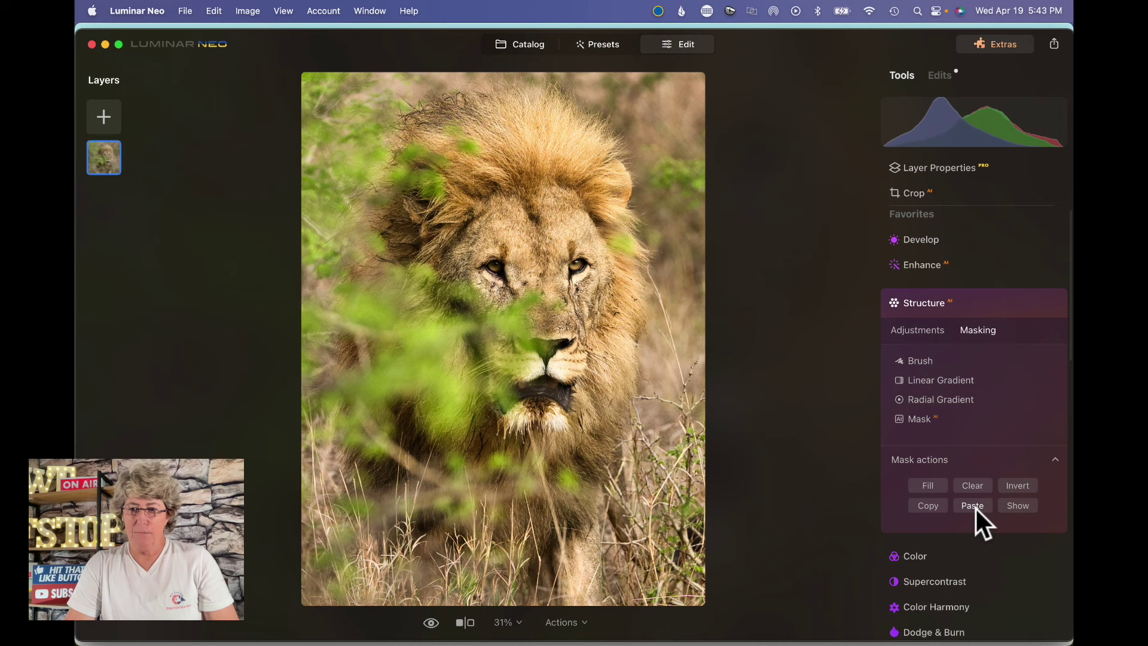
{"action": "left_click", "coordinate": [1021, 508]}
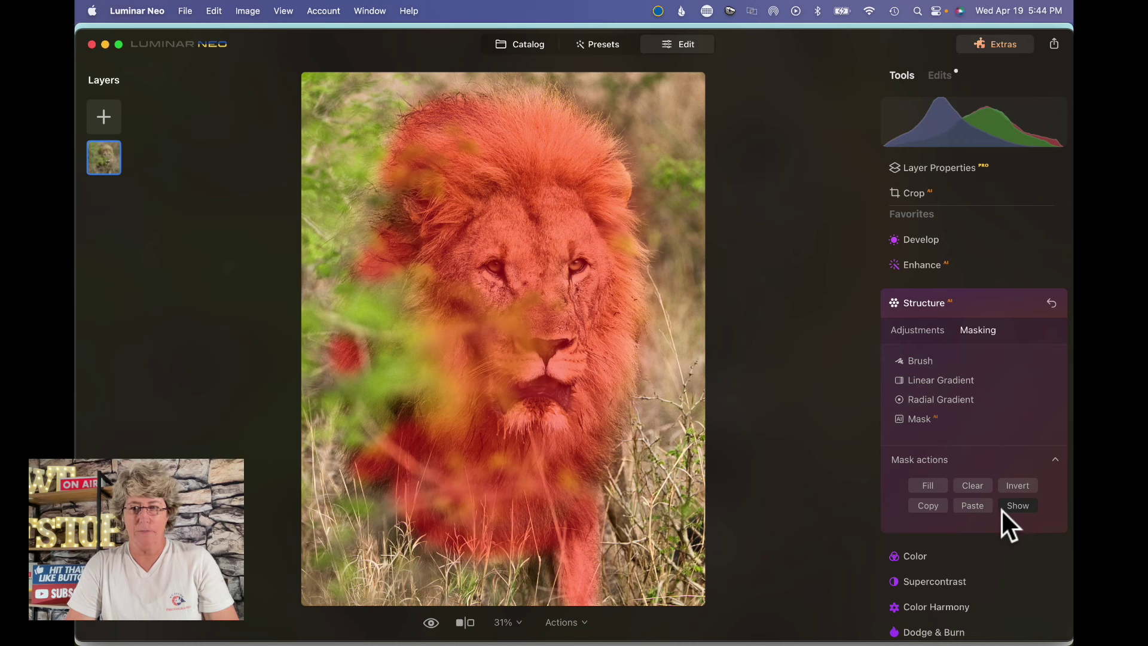
{"action": "left_click", "coordinate": [916, 331]}
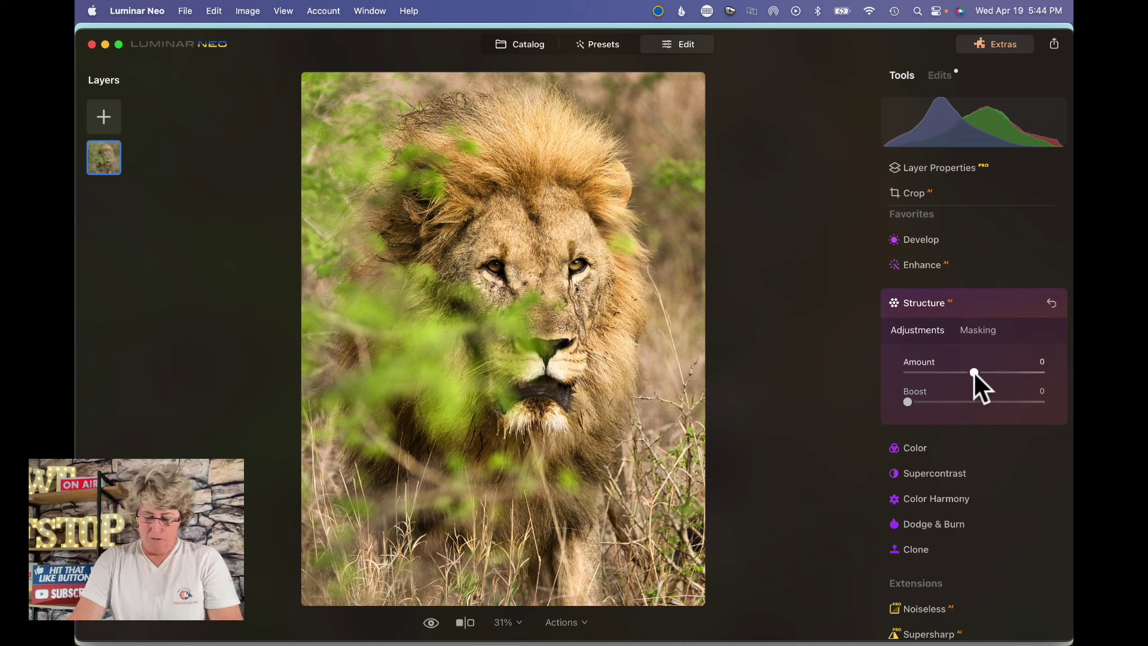
Raise Structure to Amount 38 and Boost 12, checking the lion's face at 100% with and without it.
{"action": "left_click_drag", "start_coordinate": [974, 372], "coordinate": [1003, 373]}
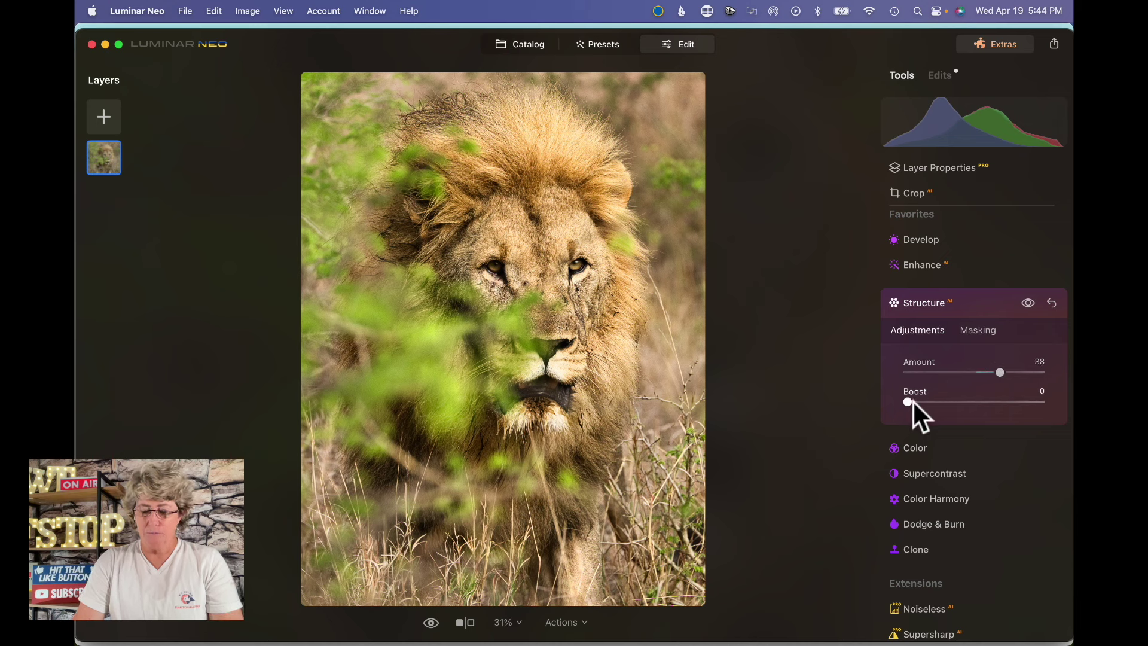
{"action": "left_click_drag", "start_coordinate": [912, 403], "coordinate": [929, 406]}
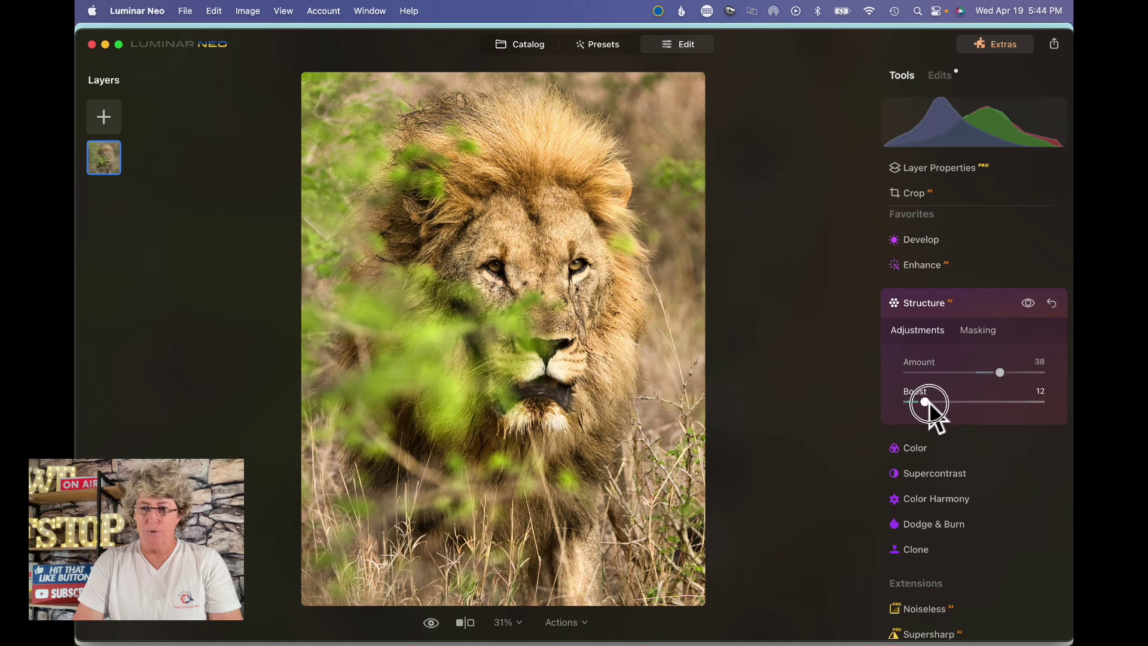
{"action": "left_click", "coordinate": [544, 266]}
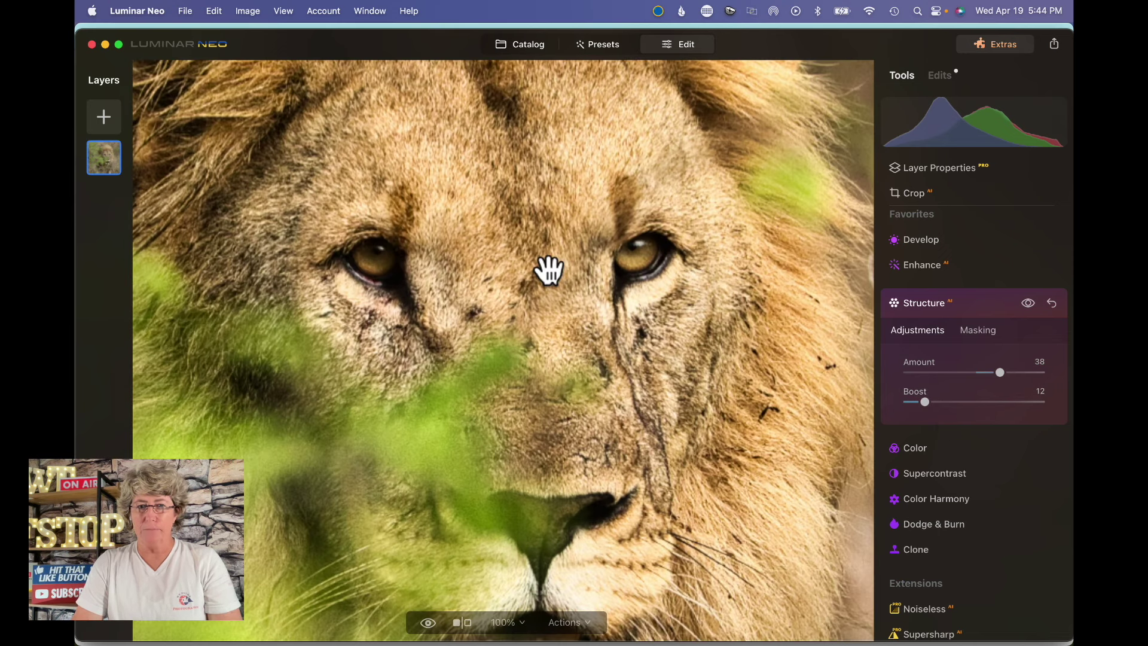
{"action": "left_click", "coordinate": [1029, 304]}
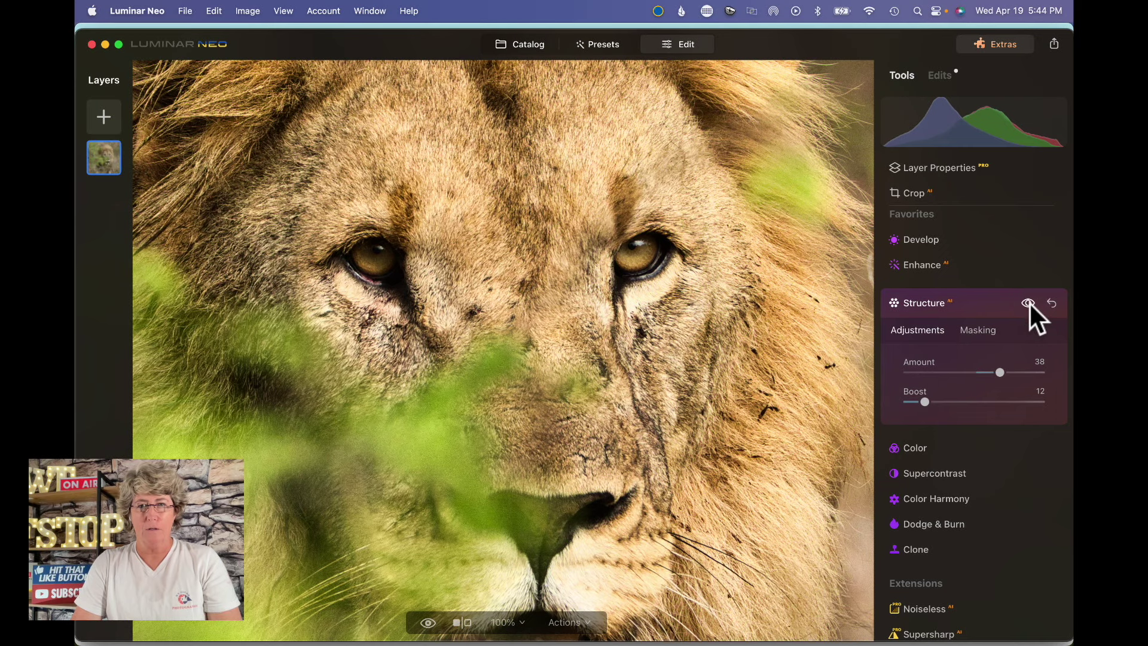
{"action": "left_click", "coordinate": [740, 280]}
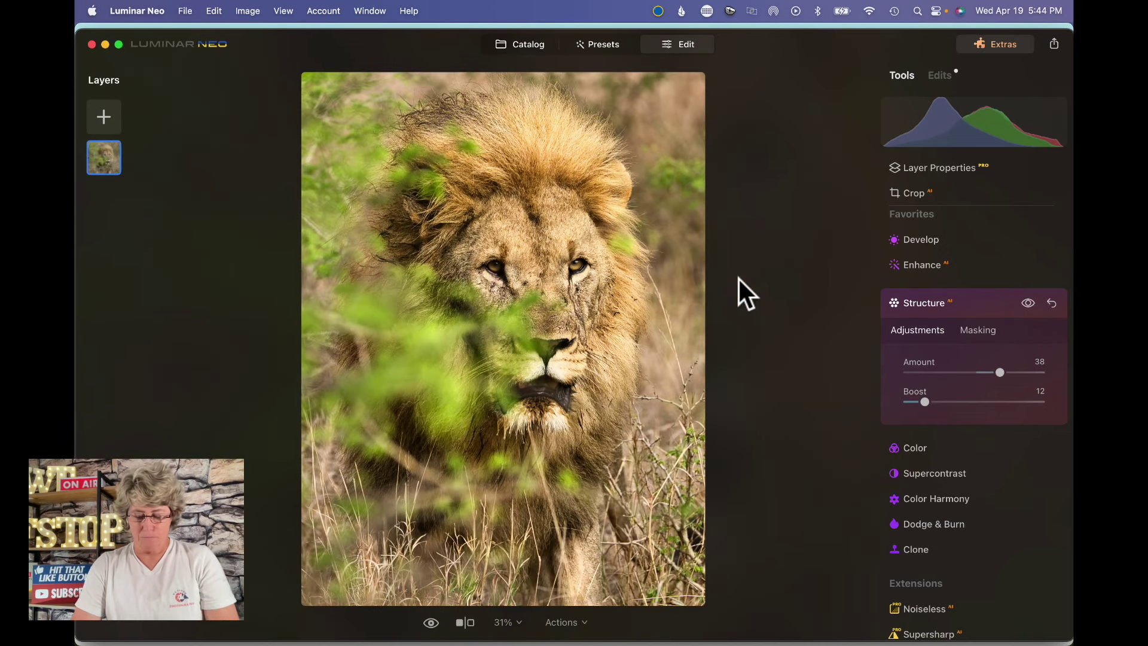
Collapse the Structure tool and expand the Supercontrast sliders.
{"action": "left_click", "coordinate": [911, 302]}
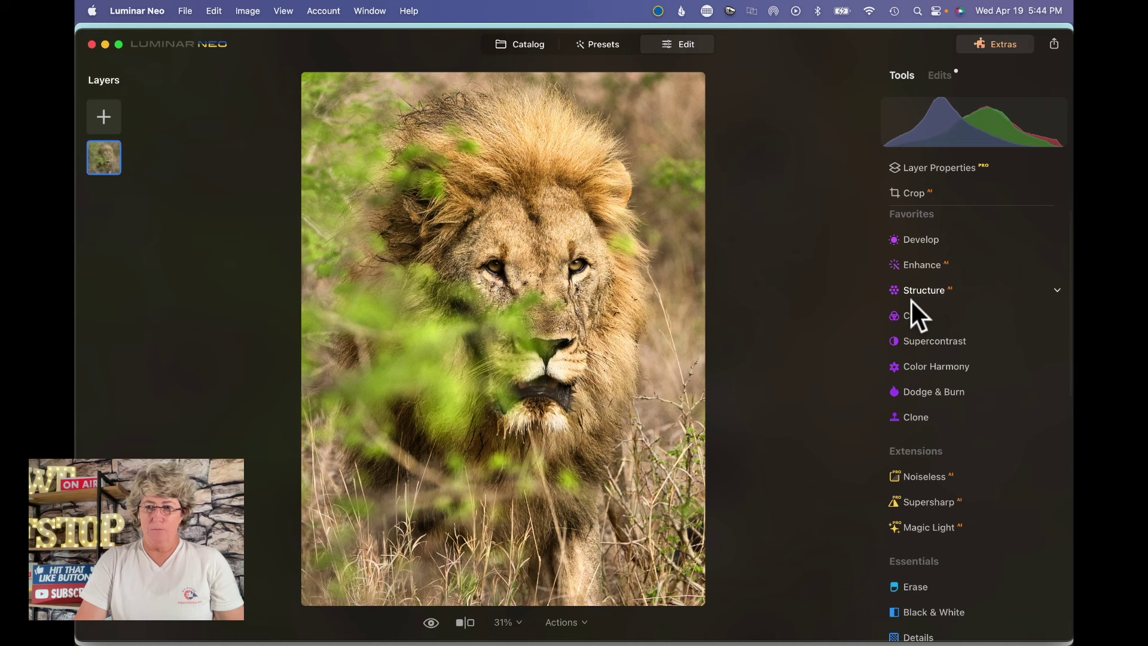
{"action": "left_click", "coordinate": [932, 341]}
{"action": "scroll", "coordinate": [931, 339], "scroll_direction": "down", "scroll_amount": 5}
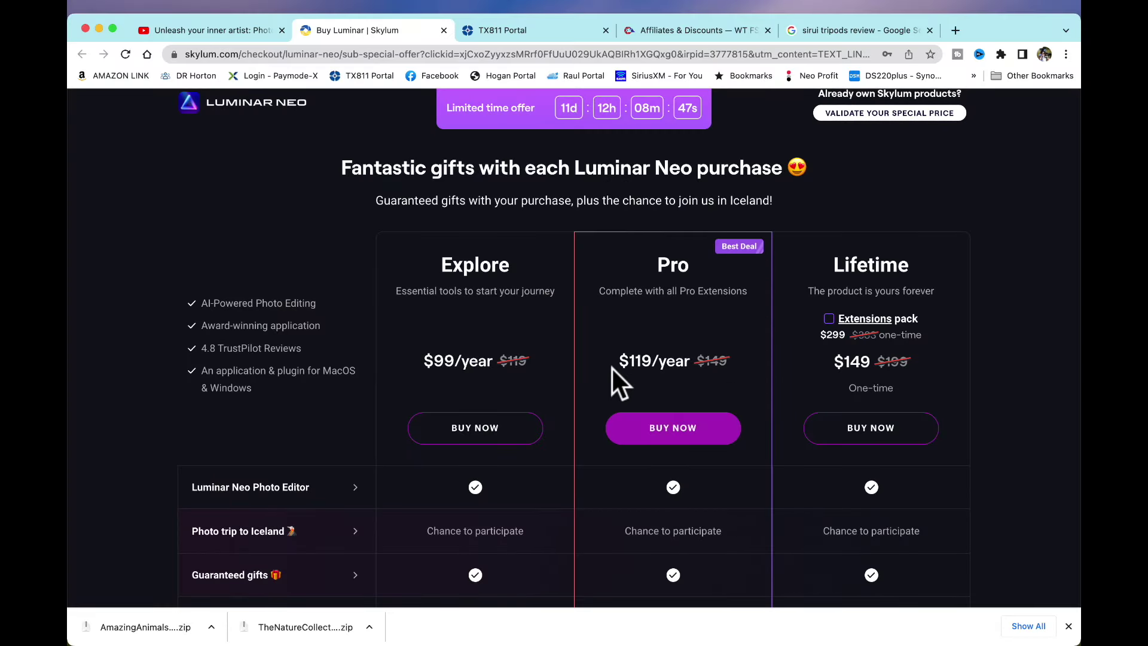
{"action": "scroll", "coordinate": [689, 367], "scroll_direction": "down", "scroll_amount": 3}
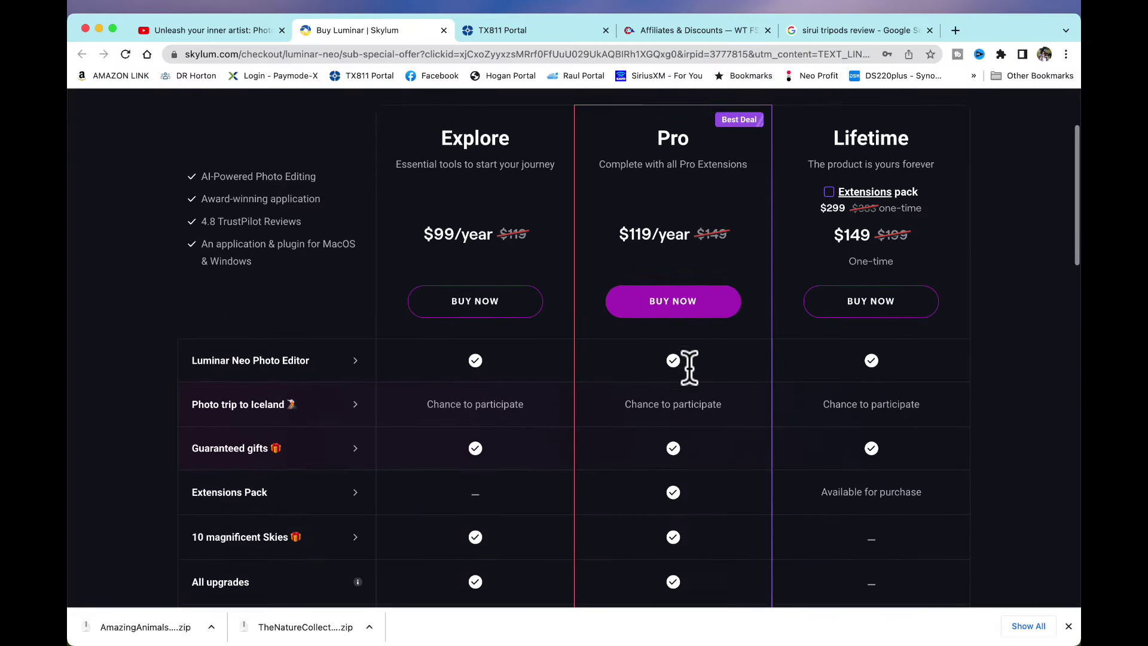
{"action": "left_click", "coordinate": [878, 192]}
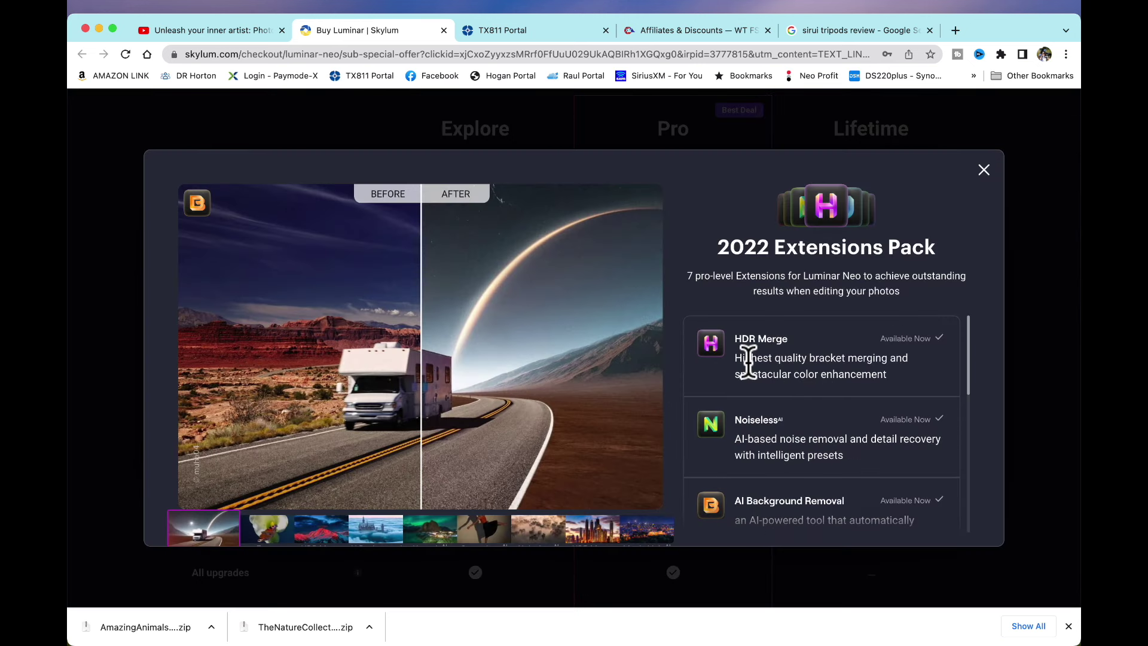
{"action": "scroll", "coordinate": [749, 360], "scroll_direction": "down", "scroll_amount": 2}
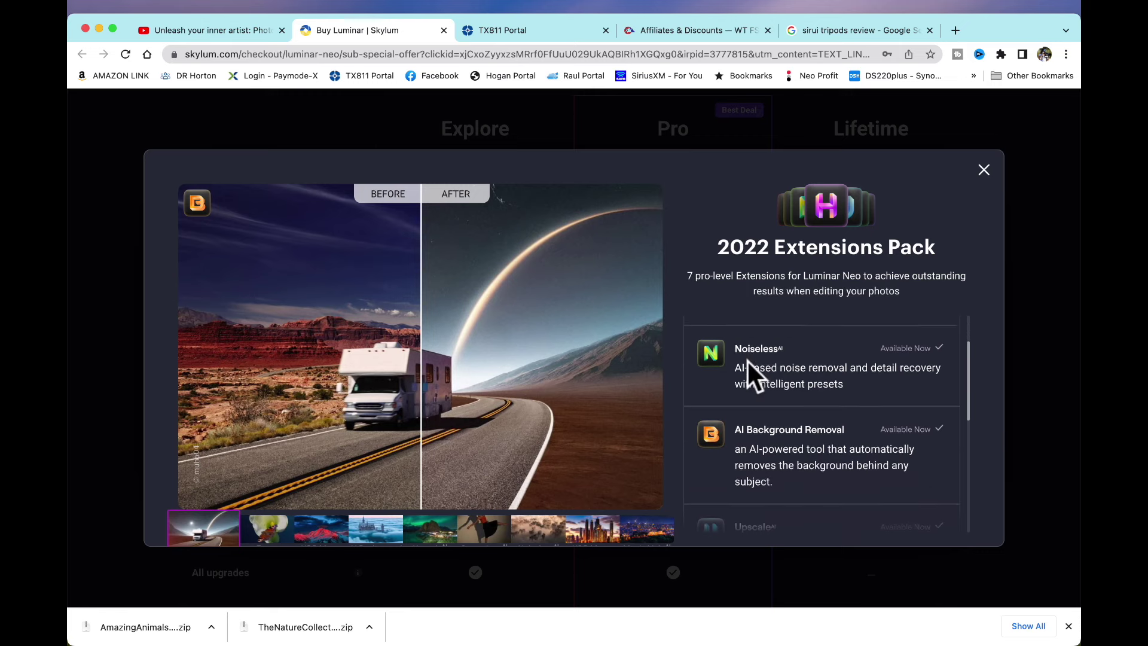
{"action": "scroll", "coordinate": [747, 360], "scroll_direction": "down", "scroll_amount": 2}
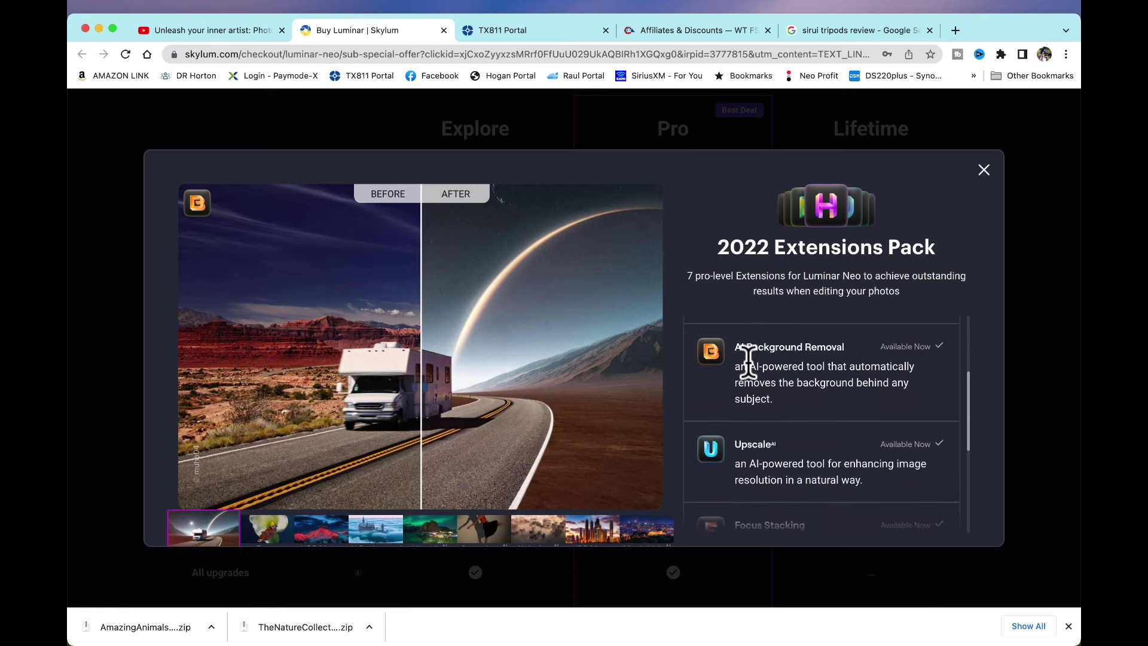
{"action": "scroll", "coordinate": [748, 360], "scroll_direction": "down", "scroll_amount": 3}
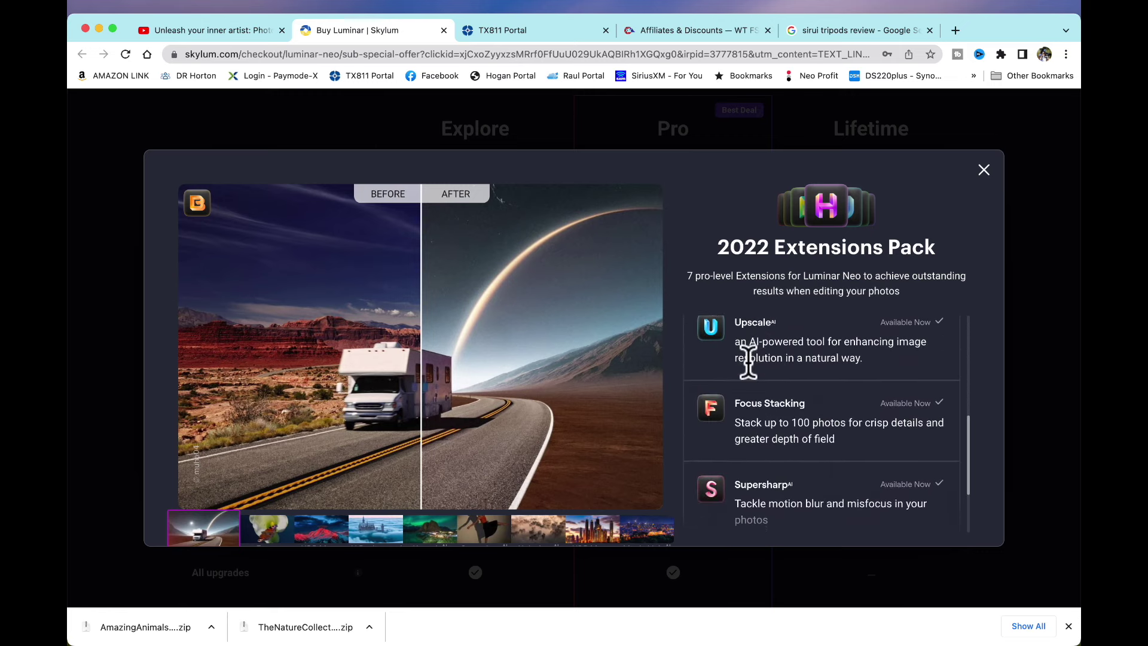
{"action": "scroll", "coordinate": [749, 360], "scroll_direction": "down", "scroll_amount": 3}
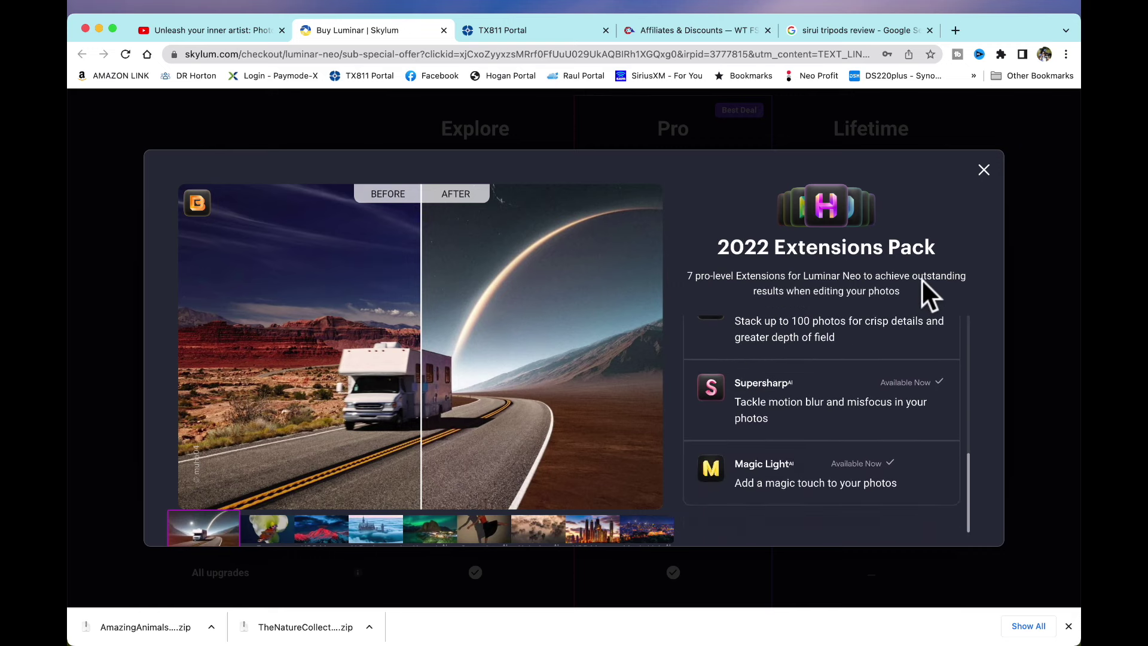
{"action": "left_click", "coordinate": [984, 169]}
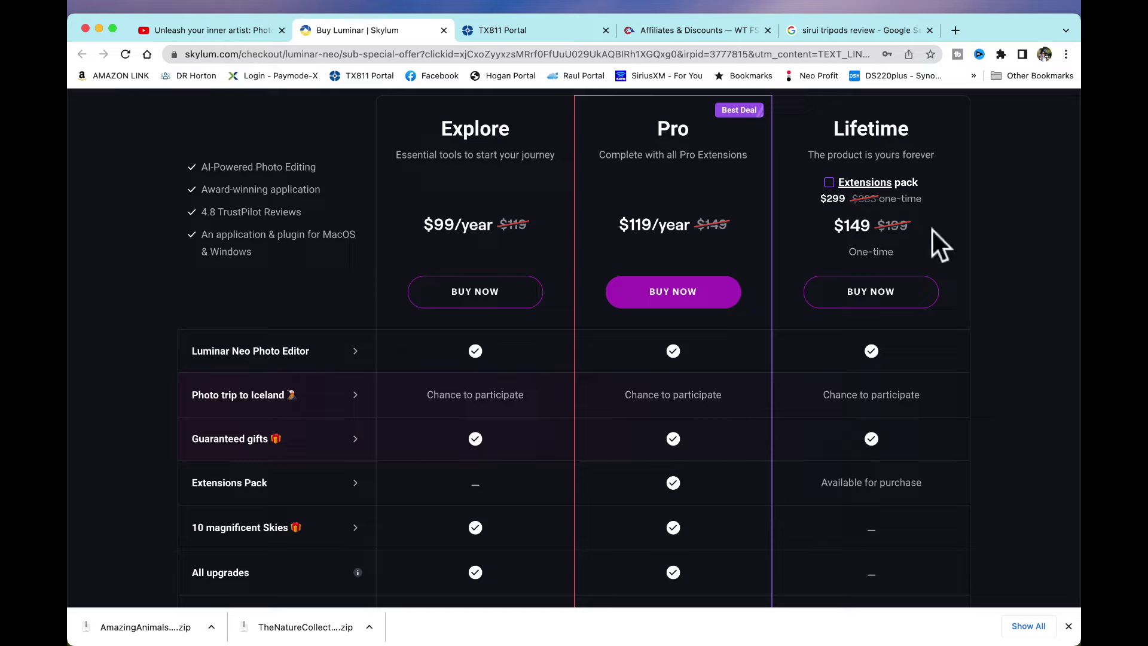
Scroll through the Skylum pricing table comparing Explore, Pro and Lifetime features.
{"action": "scroll", "coordinate": [931, 229], "scroll_direction": "down", "scroll_amount": 4}
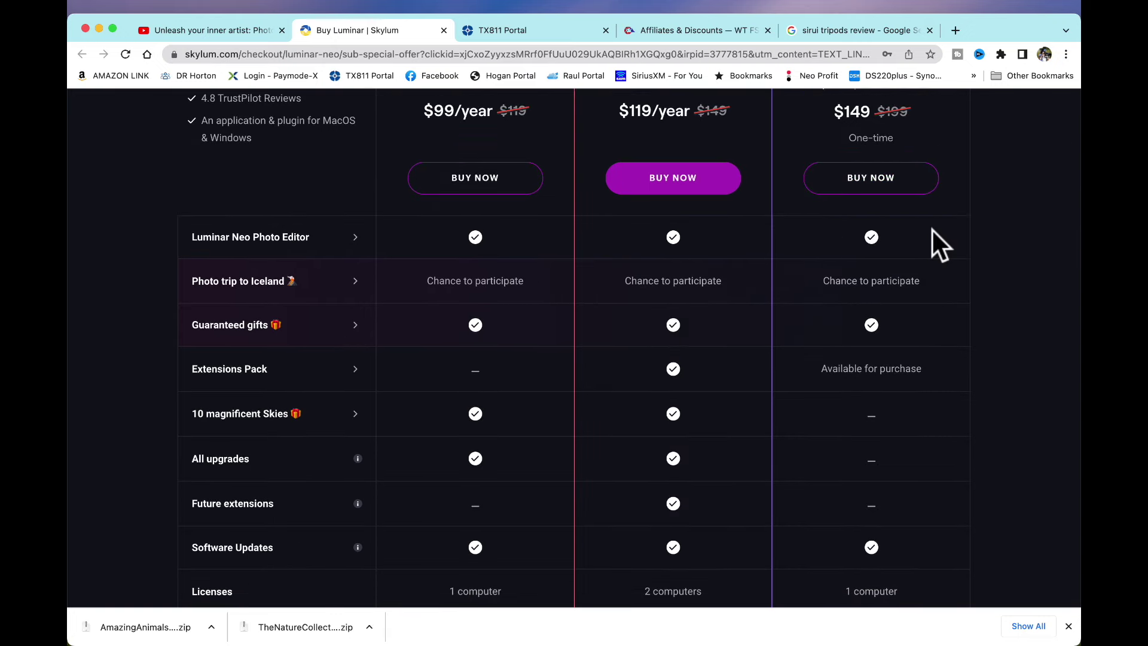
{"action": "scroll", "coordinate": [931, 228], "scroll_direction": "down", "scroll_amount": 6}
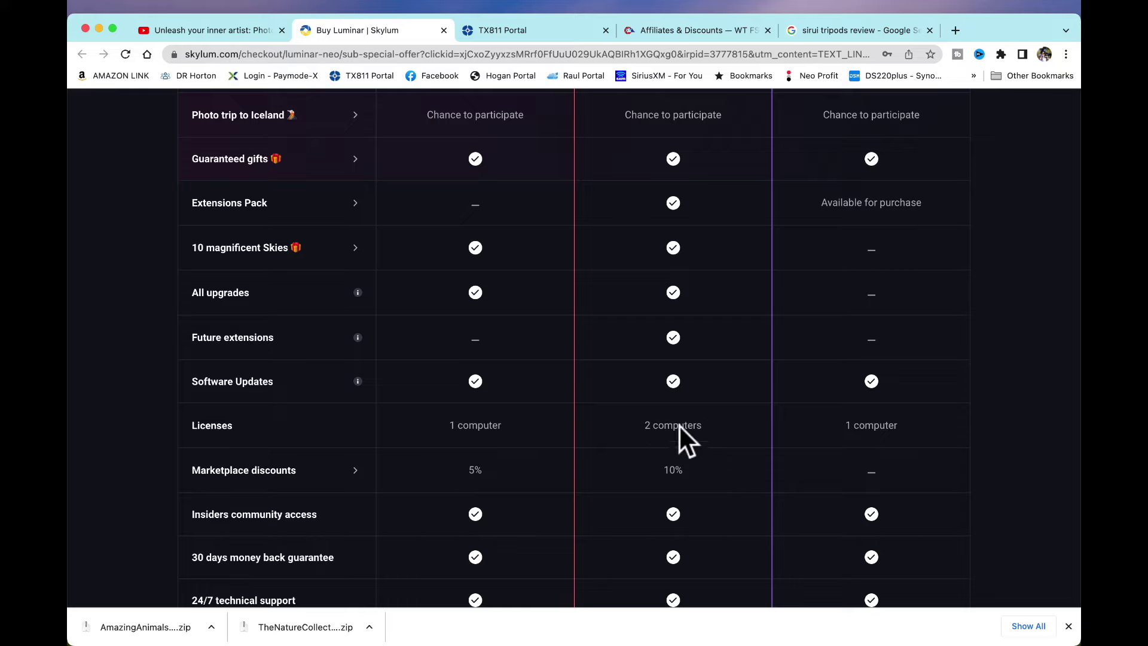
{"action": "scroll", "coordinate": [700, 432], "scroll_direction": "up", "scroll_amount": 1}
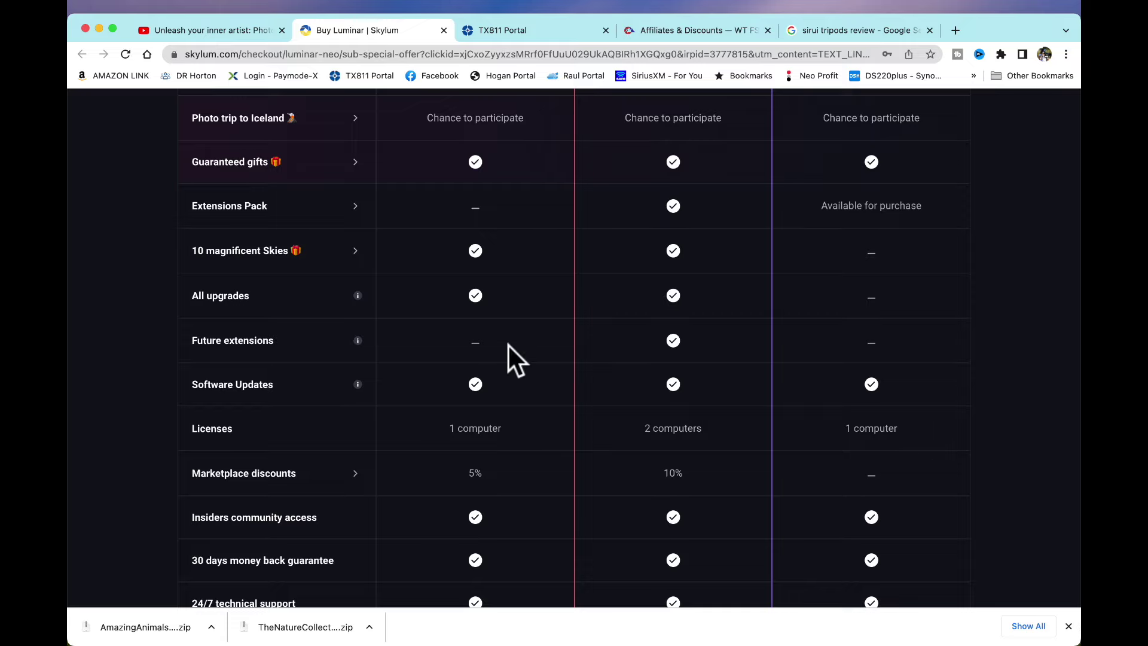
{"action": "scroll", "coordinate": [508, 343], "scroll_direction": "up", "scroll_amount": 6}
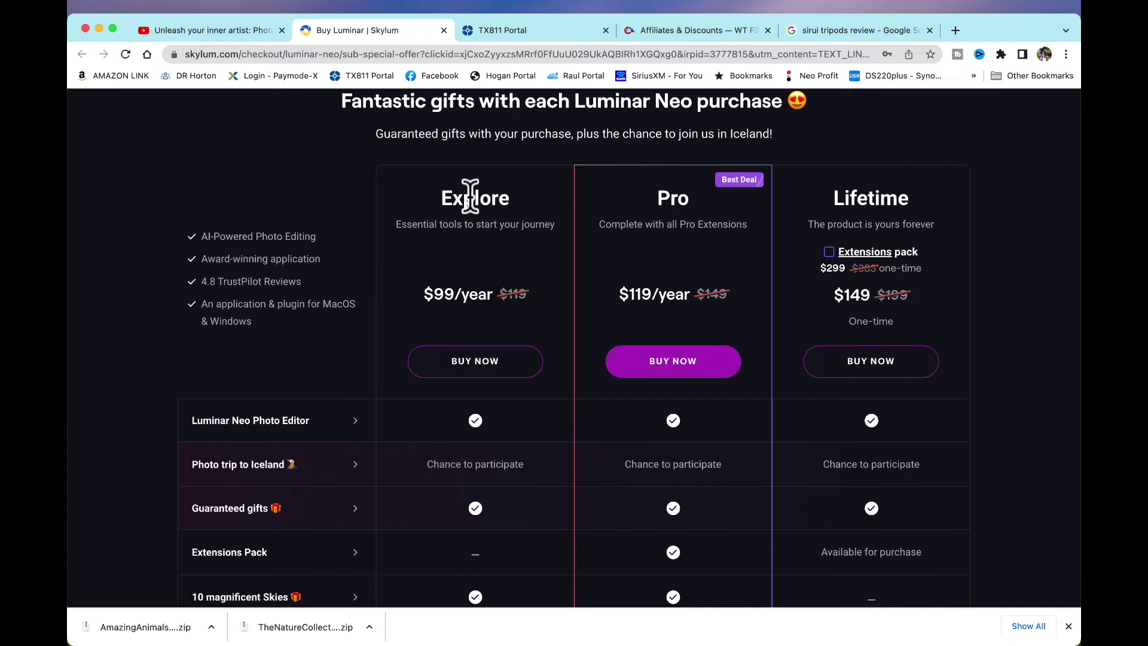
{"action": "scroll", "coordinate": [459, 307], "scroll_direction": "down", "scroll_amount": 1}
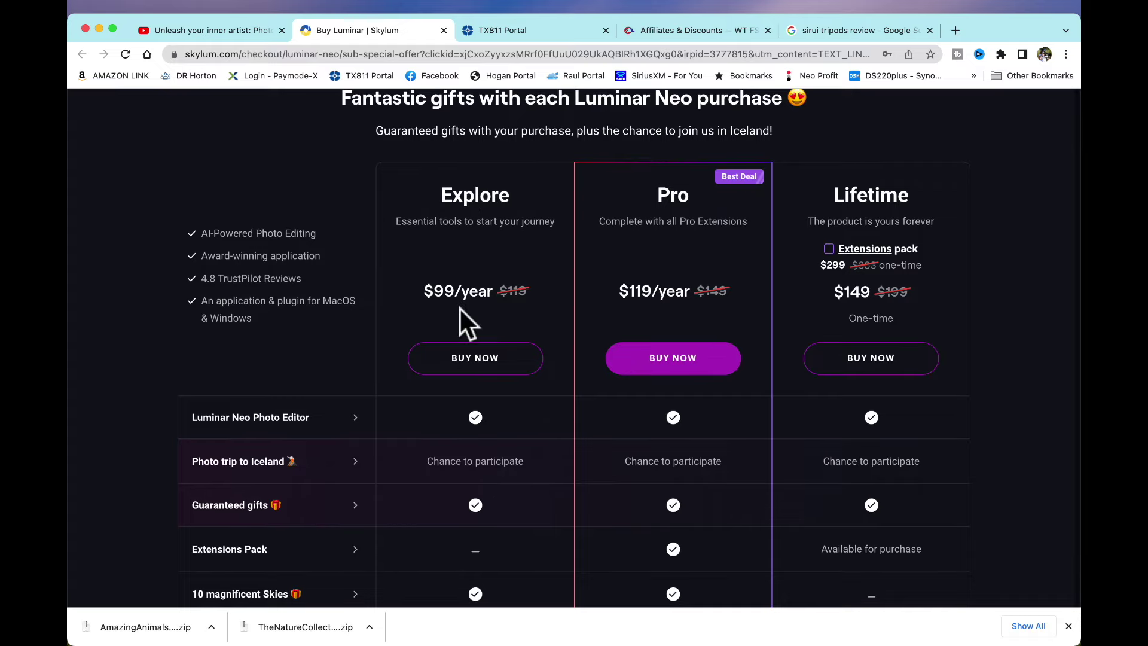
{"action": "scroll", "coordinate": [461, 309], "scroll_direction": "down", "scroll_amount": 5}
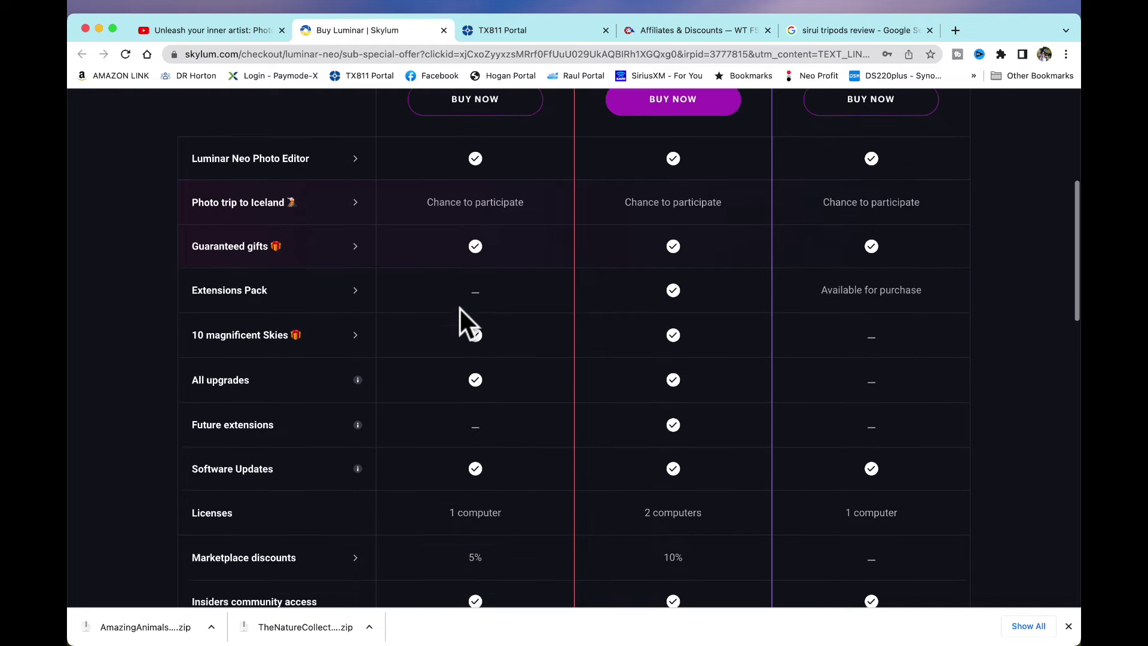
{"action": "scroll", "coordinate": [459, 307], "scroll_direction": "down", "scroll_amount": 2}
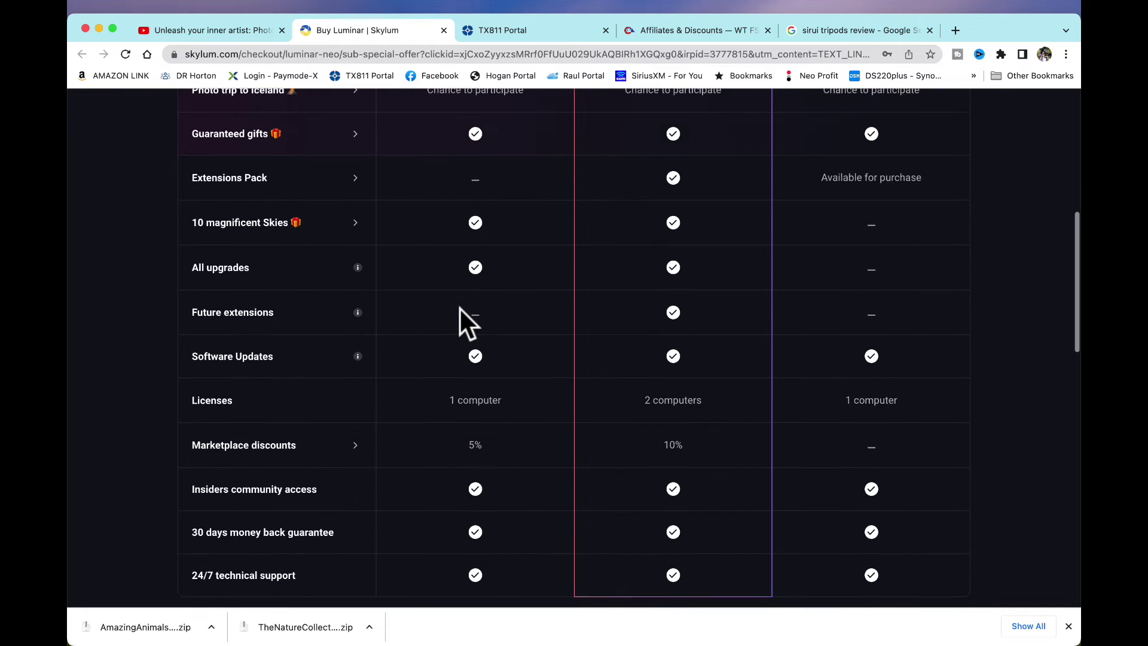
{"action": "scroll", "coordinate": [459, 307], "scroll_direction": "down", "scroll_amount": 3}
{"action": "scroll", "coordinate": [459, 307], "scroll_direction": "down", "scroll_amount": 1}
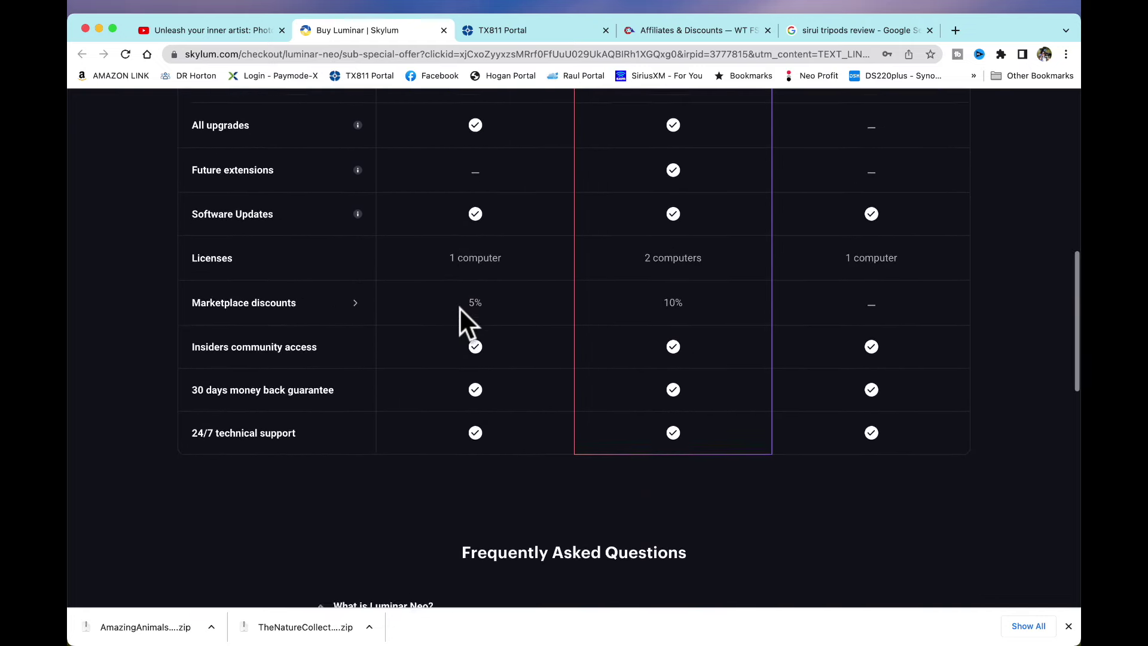
{"action": "scroll", "coordinate": [459, 307], "scroll_direction": "up", "scroll_amount": 2}
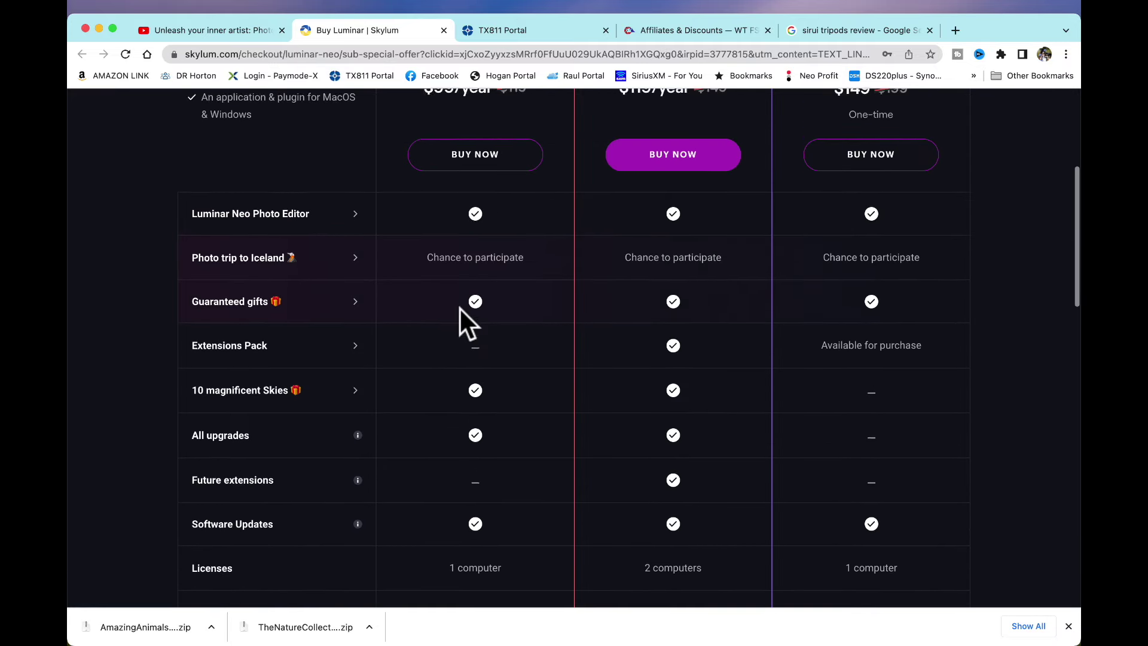
{"action": "scroll", "coordinate": [459, 307], "scroll_direction": "up", "scroll_amount": 5}
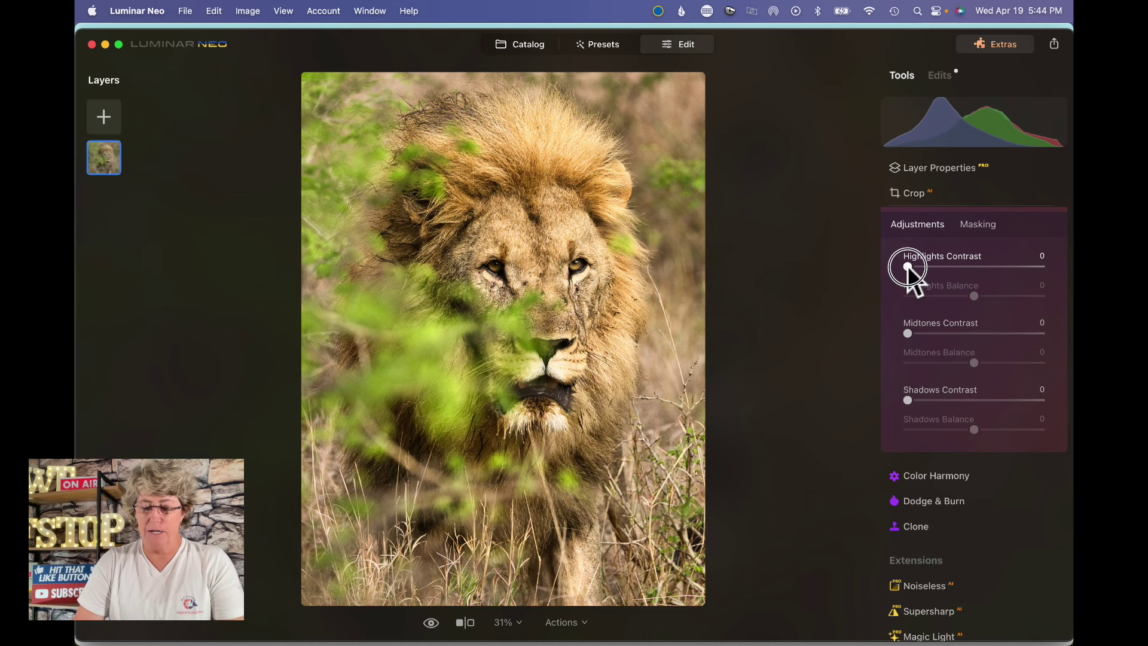
Set Supercontrast contrast/balance to highlights 18/21, midtones 18/18 and shadows 16/25.
{"action": "left_click_drag", "start_coordinate": [908, 268], "coordinate": [933, 277]}
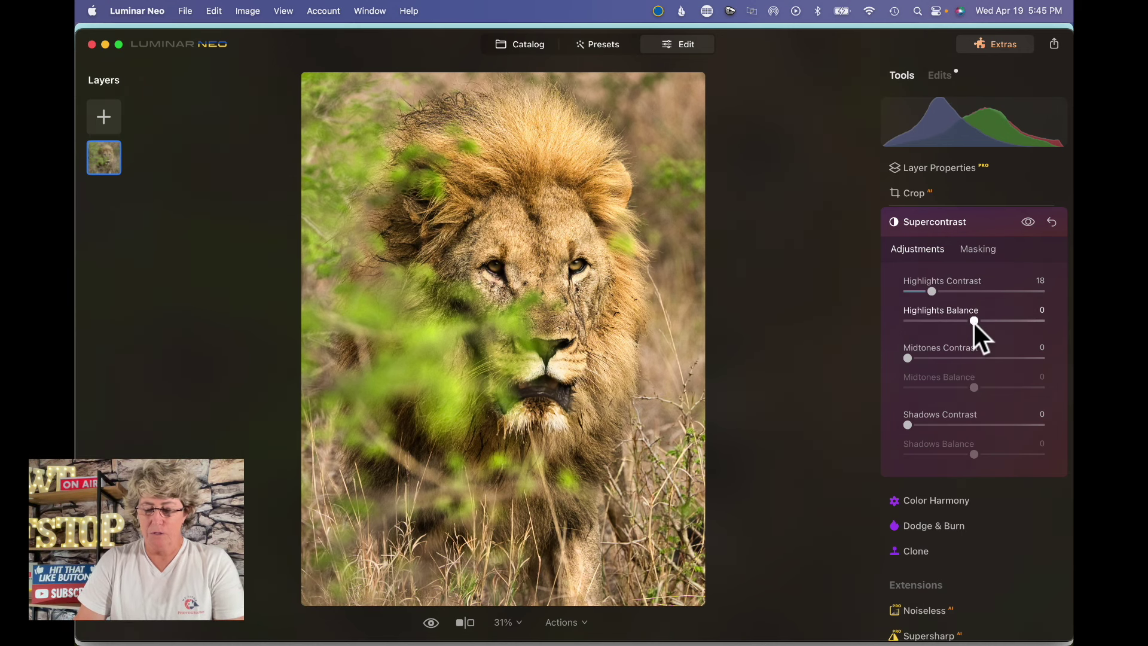
{"action": "left_click_drag", "start_coordinate": [973, 321], "coordinate": [988, 321]}
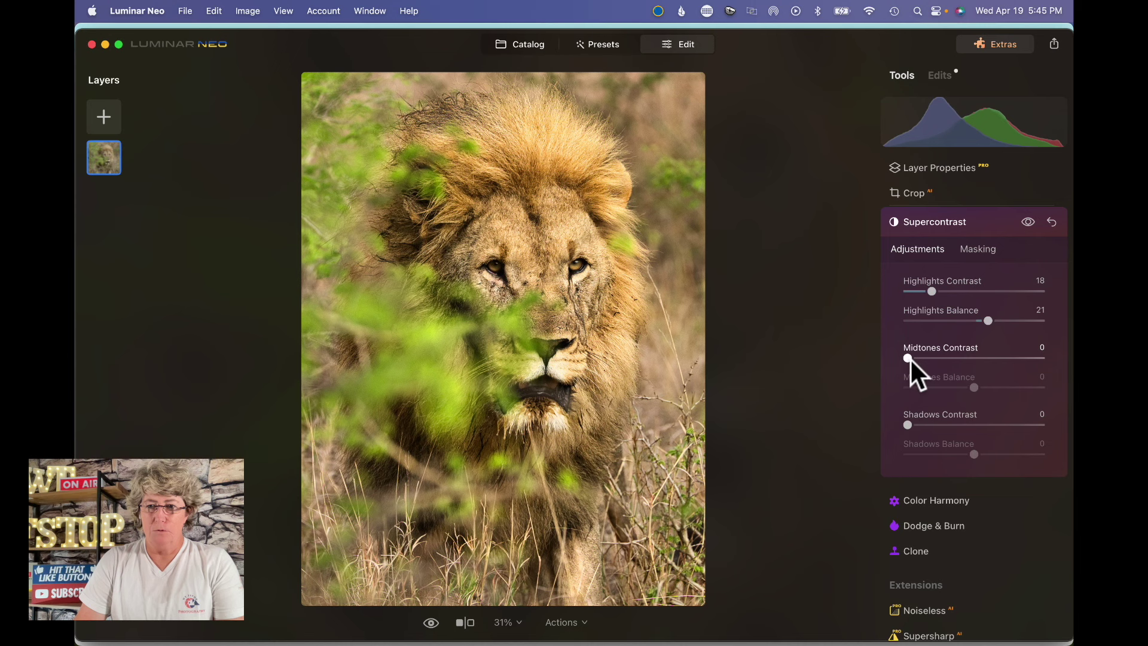
{"action": "left_click_drag", "start_coordinate": [910, 359], "coordinate": [937, 361]}
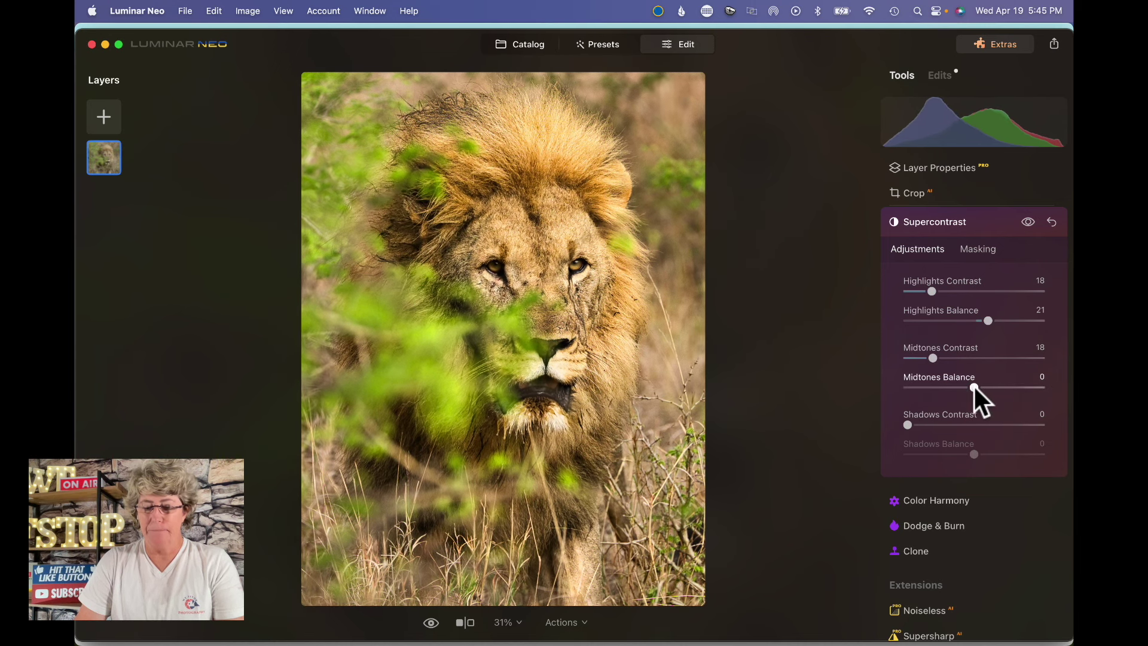
{"action": "left_click_drag", "start_coordinate": [974, 387], "coordinate": [987, 388]}
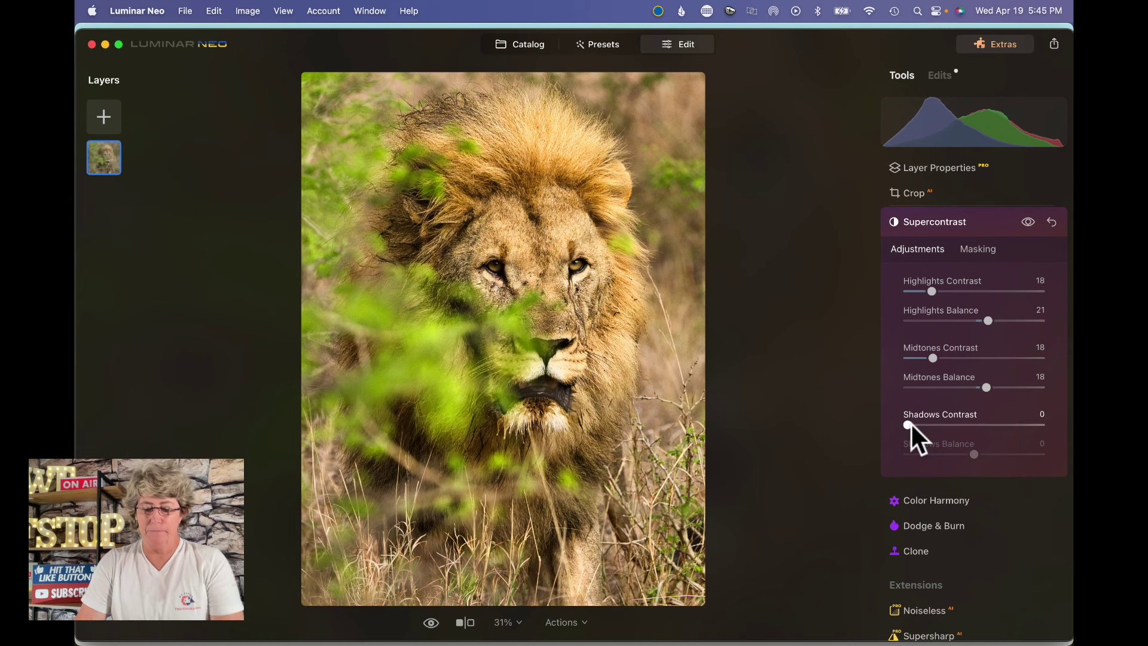
{"action": "left_click_drag", "start_coordinate": [910, 422], "coordinate": [936, 426]}
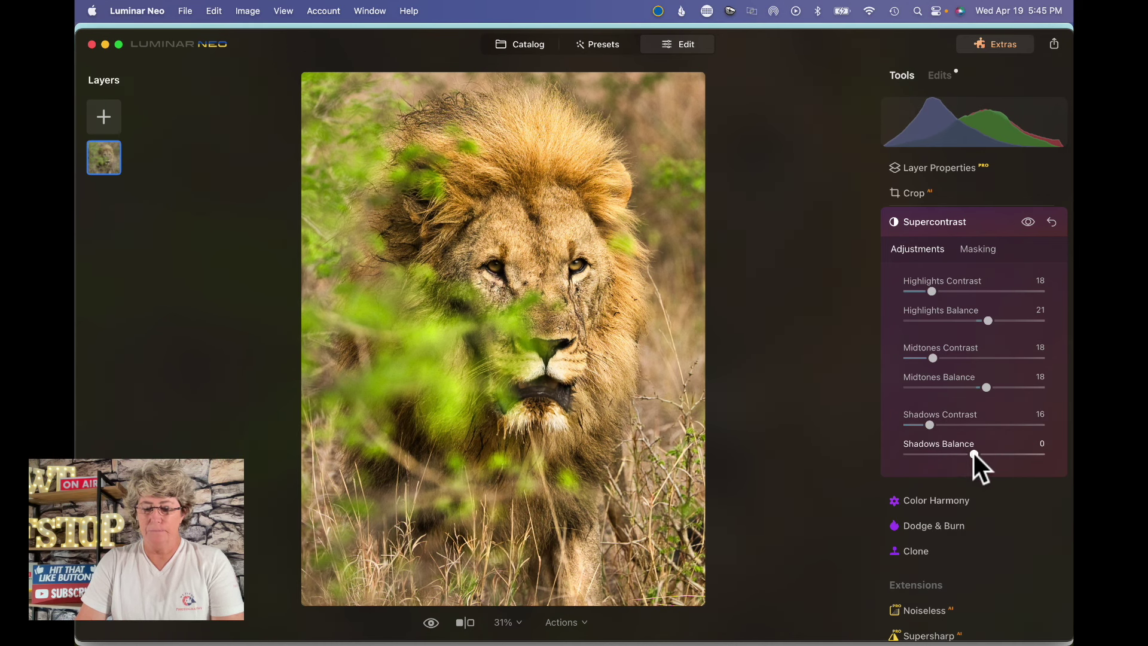
{"action": "left_click_drag", "start_coordinate": [975, 455], "coordinate": [991, 455]}
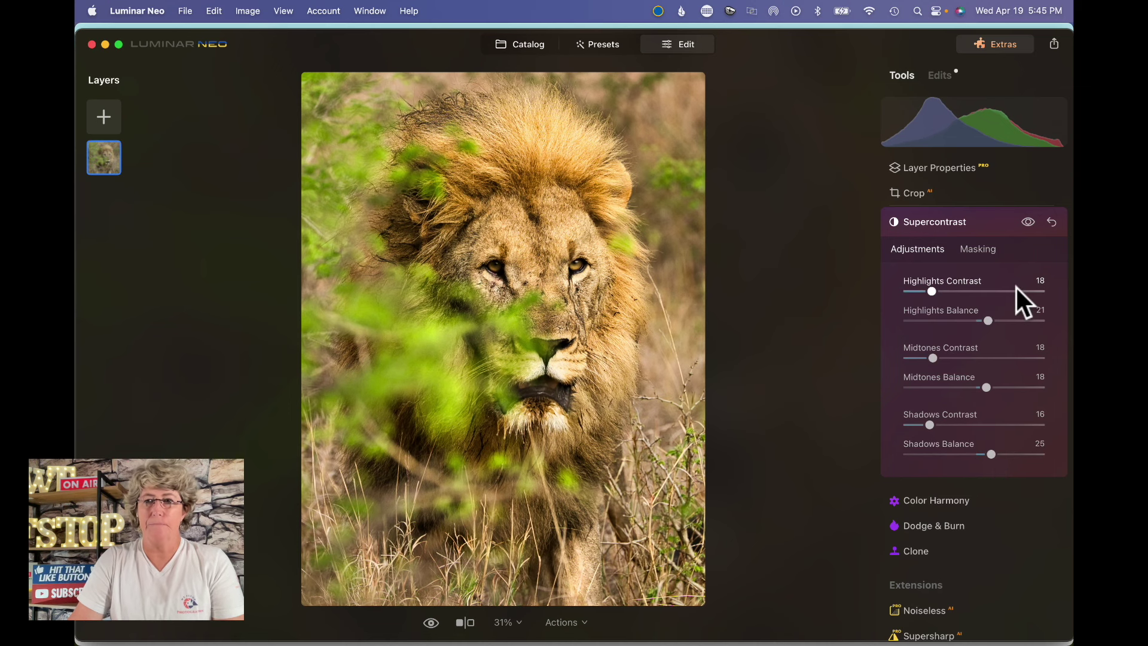
Preview without Supercontrast, collapse it, and expand Dramatic in the Creative section.
{"action": "left_click", "coordinate": [1030, 223]}
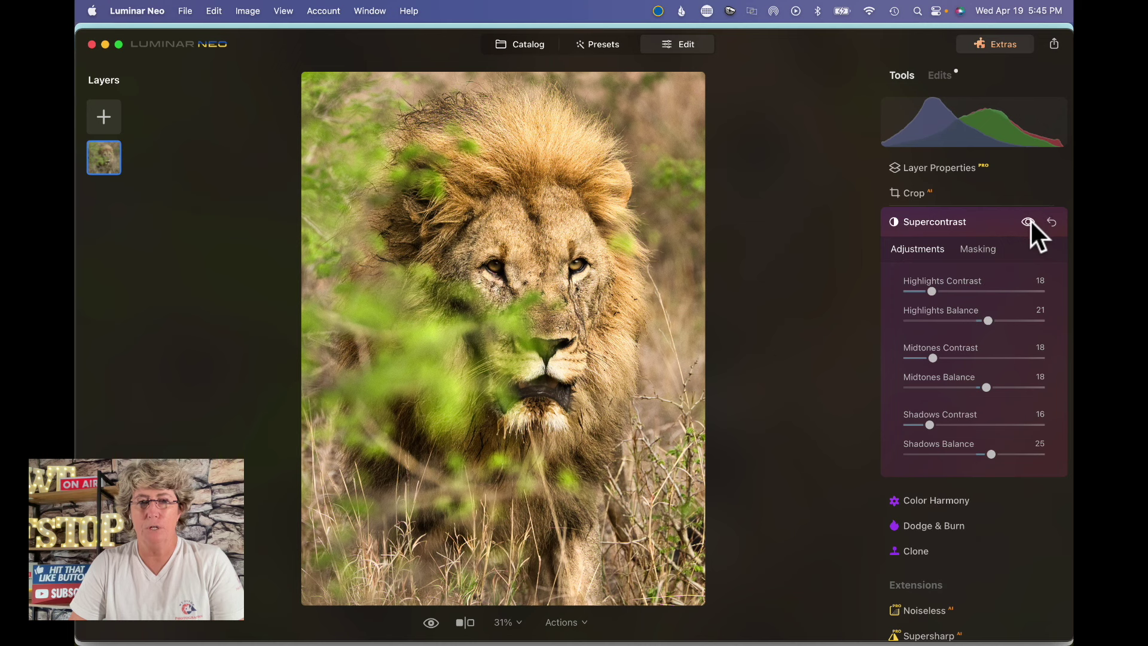
{"action": "left_click", "coordinate": [950, 220]}
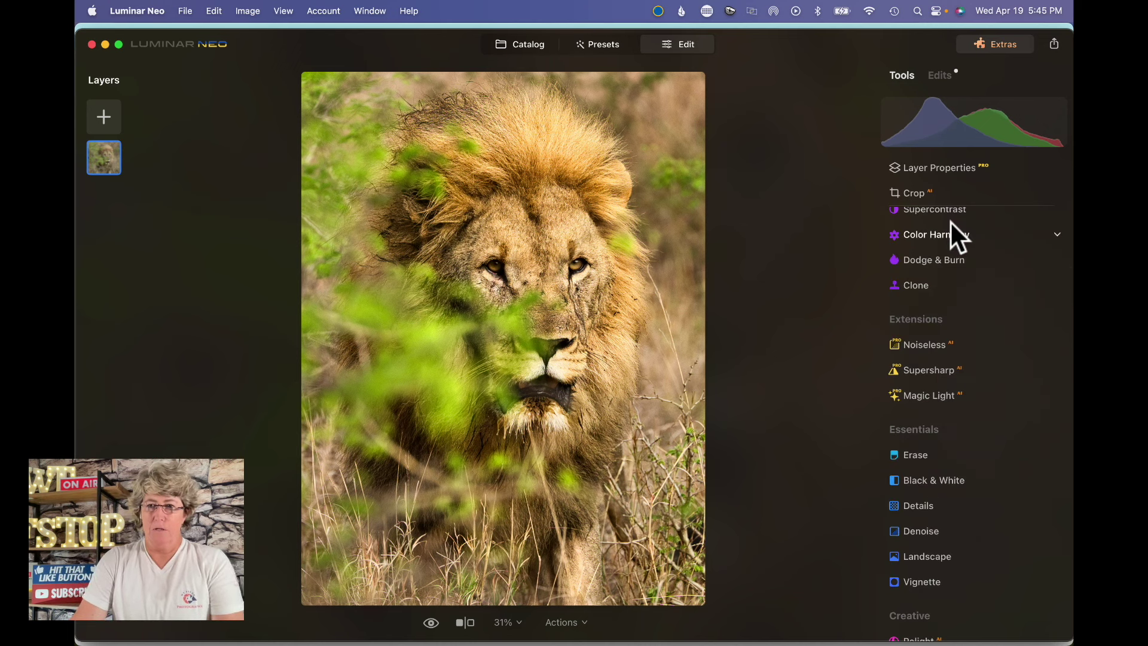
{"action": "scroll", "coordinate": [920, 336], "scroll_direction": "down", "scroll_amount": 1}
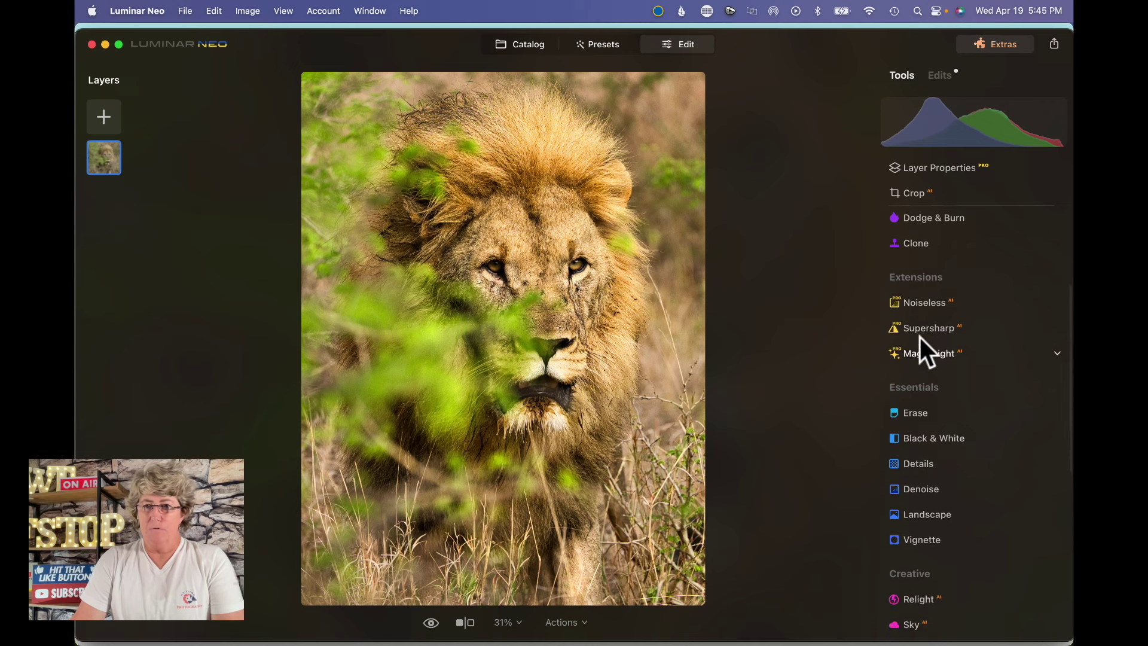
{"action": "scroll", "coordinate": [920, 336], "scroll_direction": "up", "scroll_amount": 4}
{"action": "scroll", "coordinate": [920, 335], "scroll_direction": "down", "scroll_amount": 10}
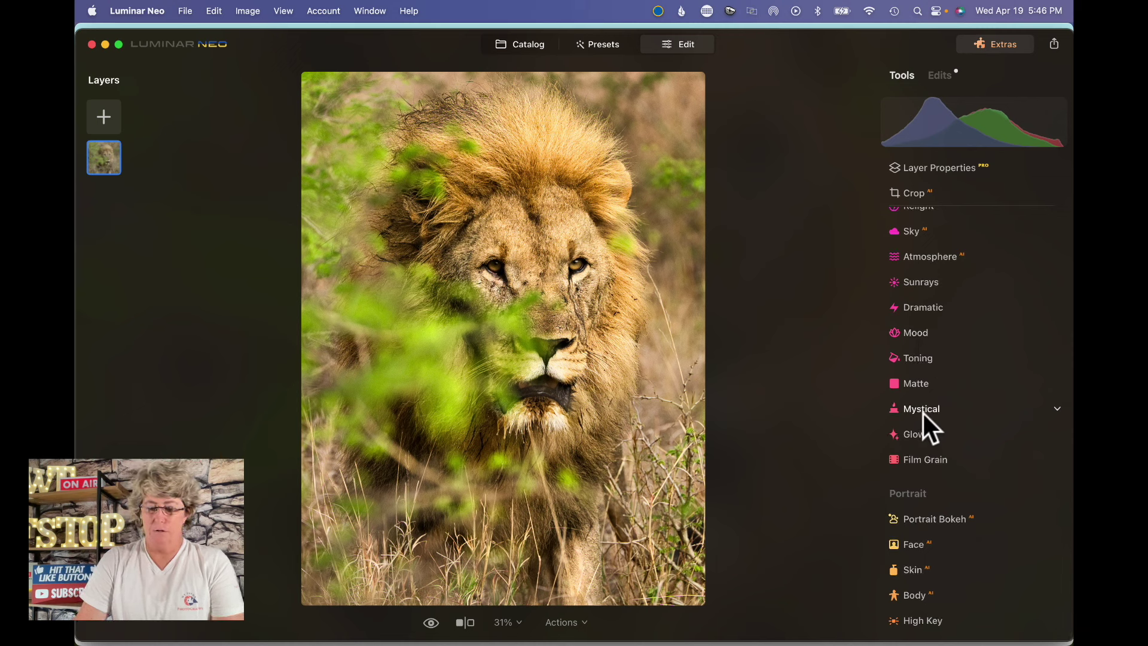
{"action": "left_click", "coordinate": [917, 307]}
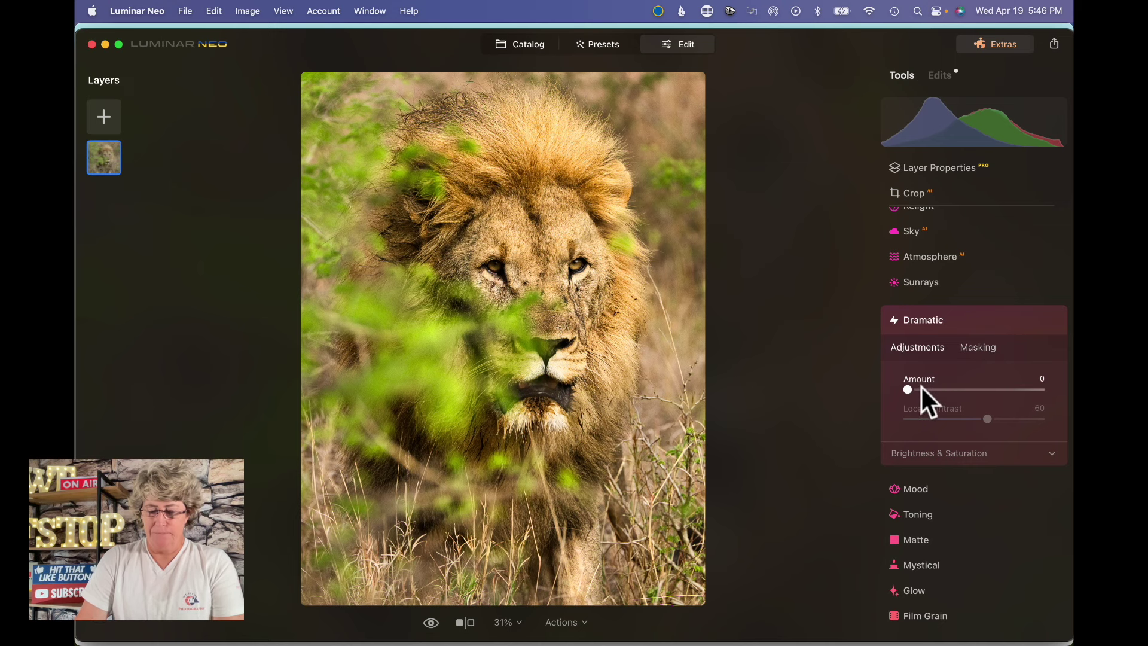
Raise Dramatic Amount to 25 and toggle it off and on to compare.
{"action": "scroll", "coordinate": [921, 385], "scroll_direction": "up", "scroll_amount": 1}
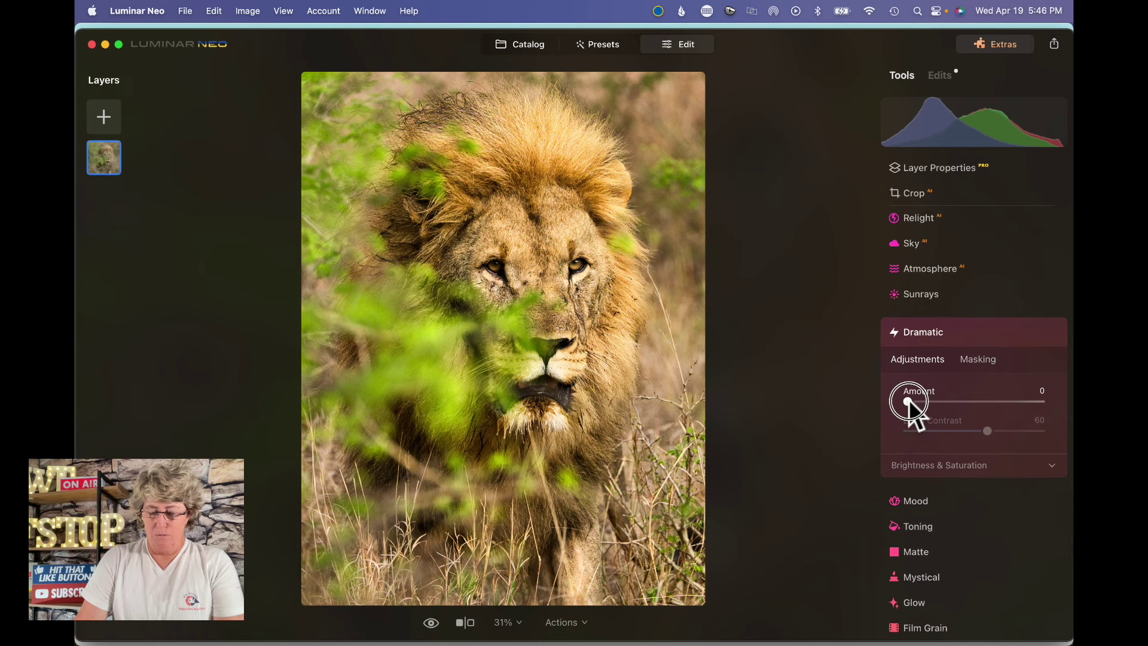
{"action": "left_click_drag", "start_coordinate": [908, 402], "coordinate": [924, 402]}
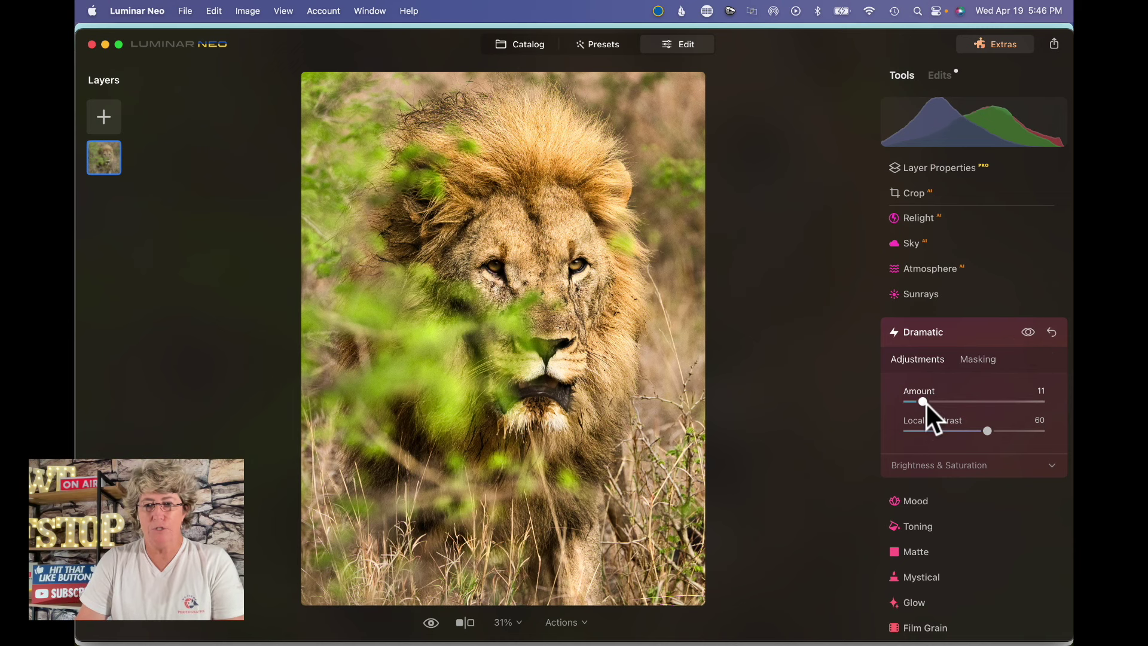
{"action": "left_click_drag", "start_coordinate": [924, 402], "coordinate": [946, 404]}
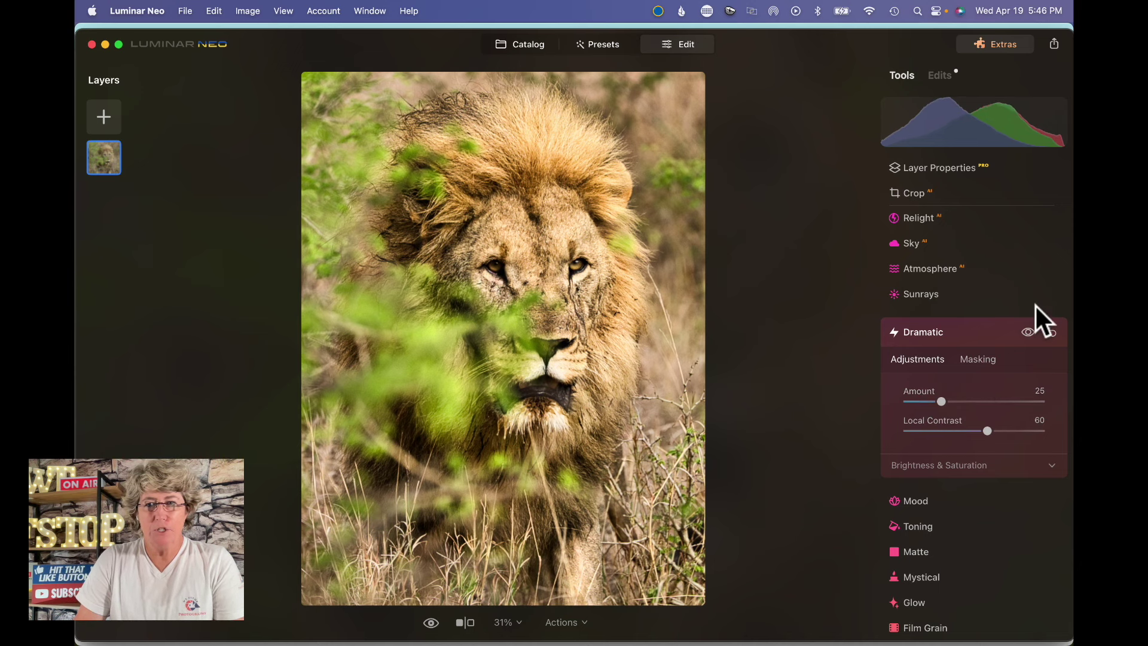
{"action": "left_click", "coordinate": [1029, 333]}
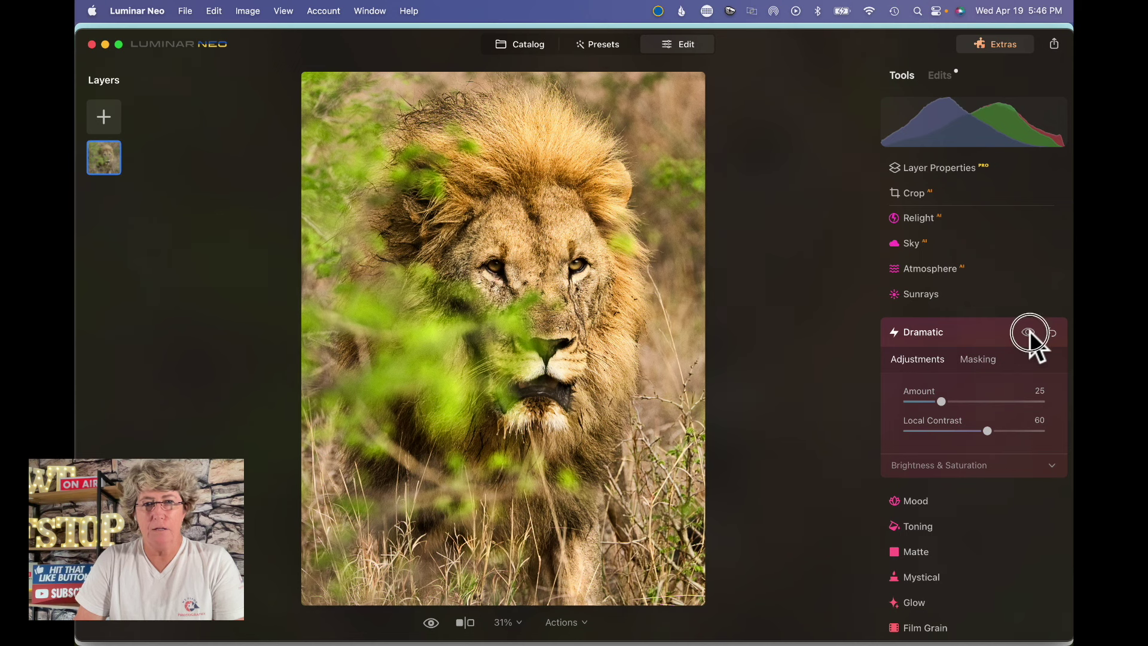
{"action": "left_click", "coordinate": [1030, 333]}
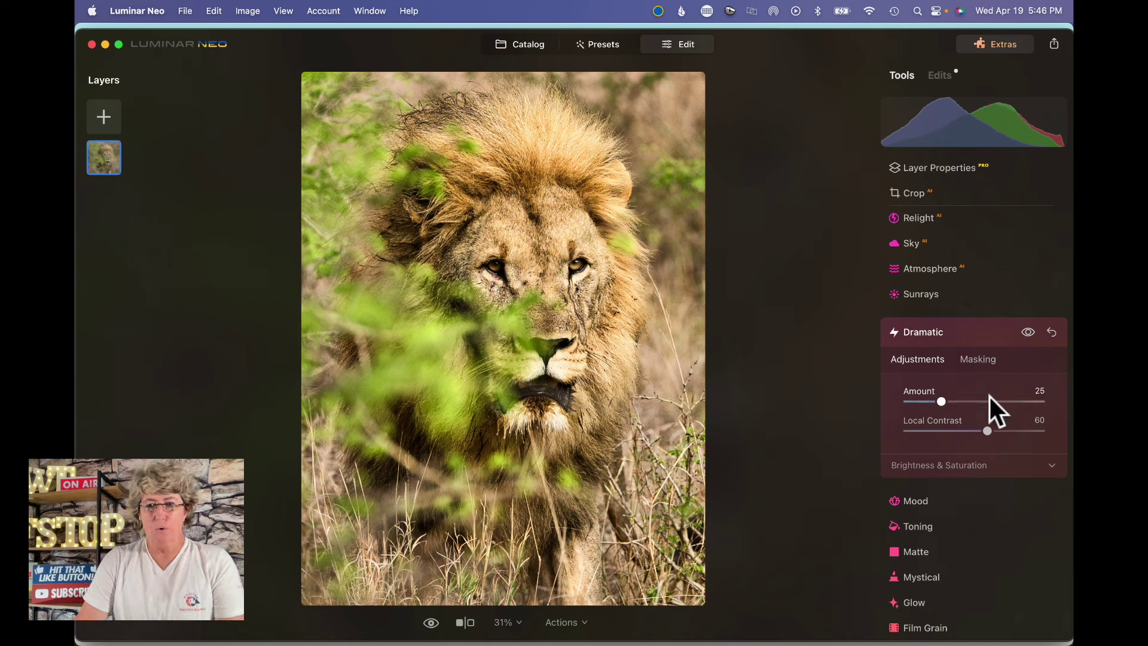
{"action": "left_click", "coordinate": [931, 332]}
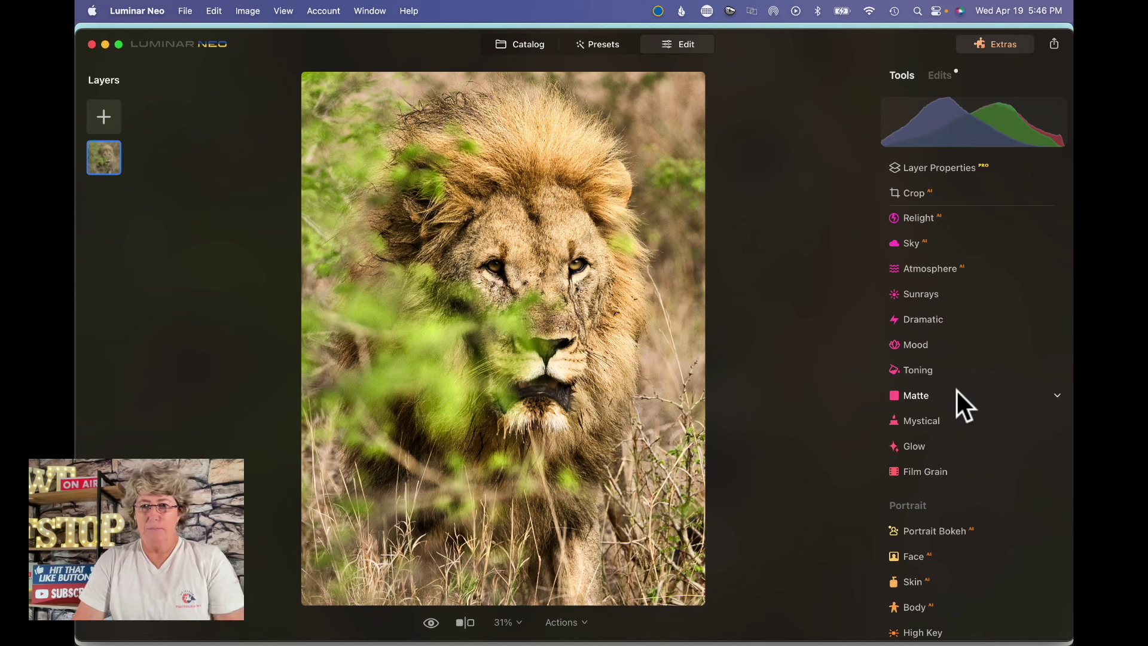
{"action": "scroll", "coordinate": [957, 390], "scroll_direction": "down", "scroll_amount": 1}
{"action": "scroll", "coordinate": [957, 390], "scroll_direction": "up", "scroll_amount": 6}
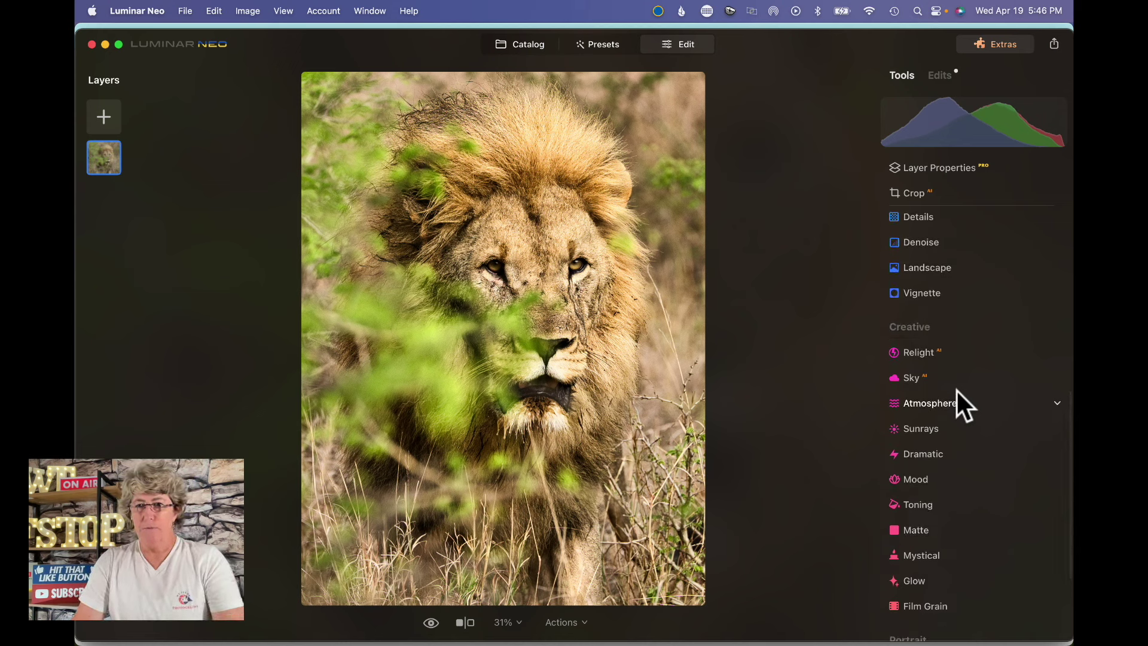
{"action": "scroll", "coordinate": [957, 390], "scroll_direction": "up", "scroll_amount": 8}
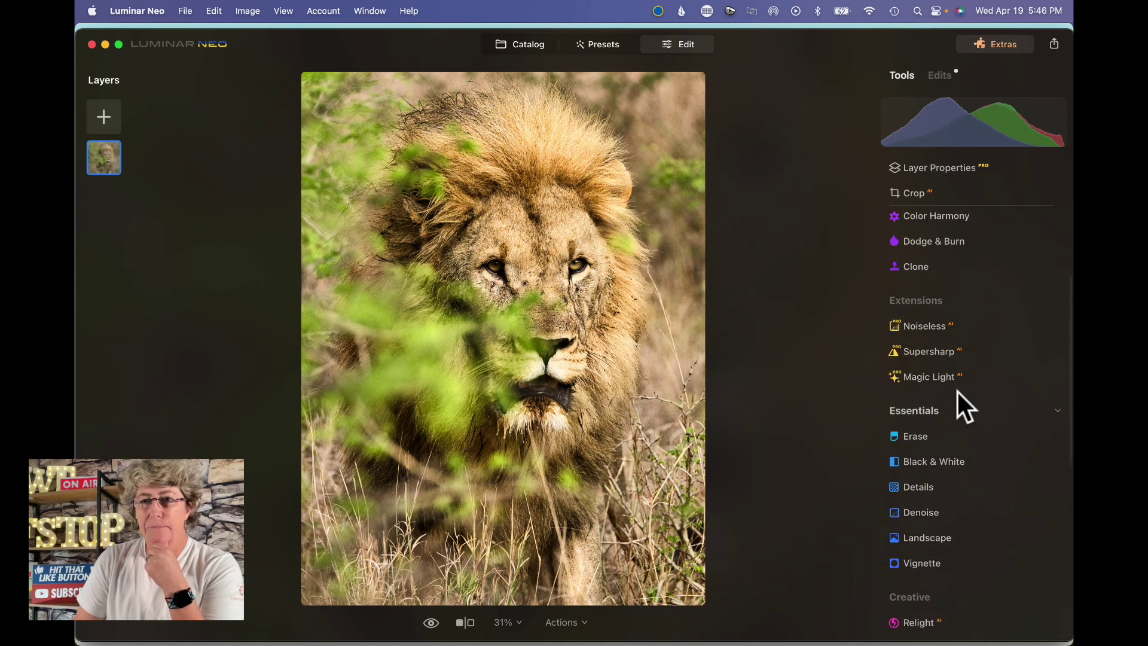
{"action": "scroll", "coordinate": [957, 390], "scroll_direction": "up", "scroll_amount": 4}
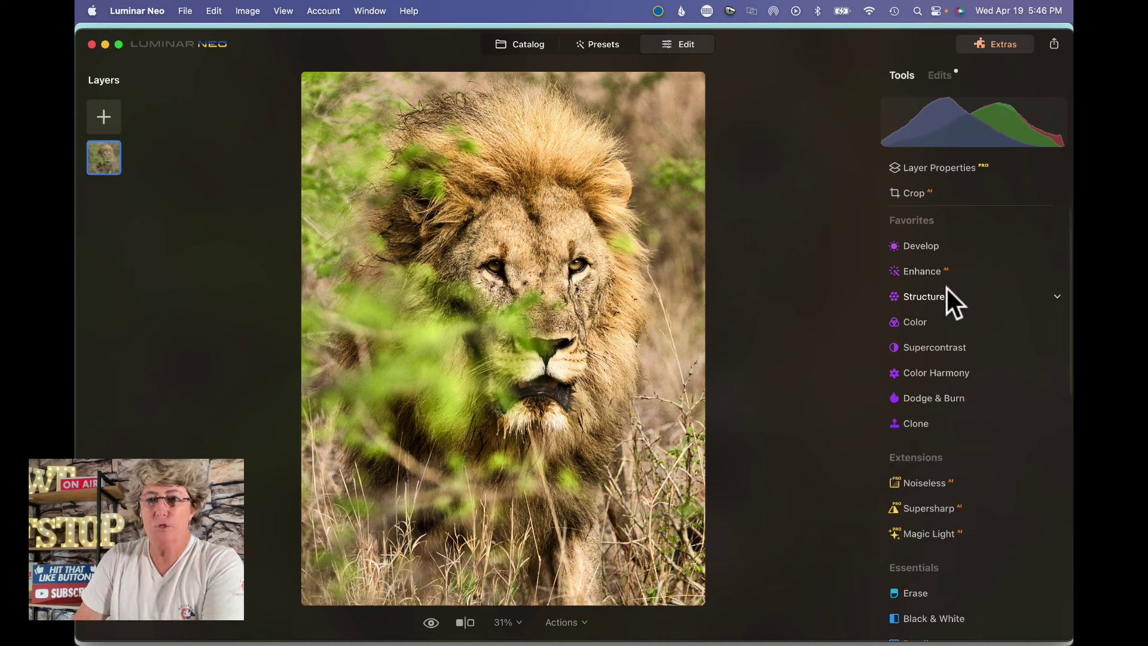
{"action": "scroll", "coordinate": [1025, 422], "scroll_direction": "down", "scroll_amount": 3}
{"action": "scroll", "coordinate": [1025, 422], "scroll_direction": "down", "scroll_amount": 1}
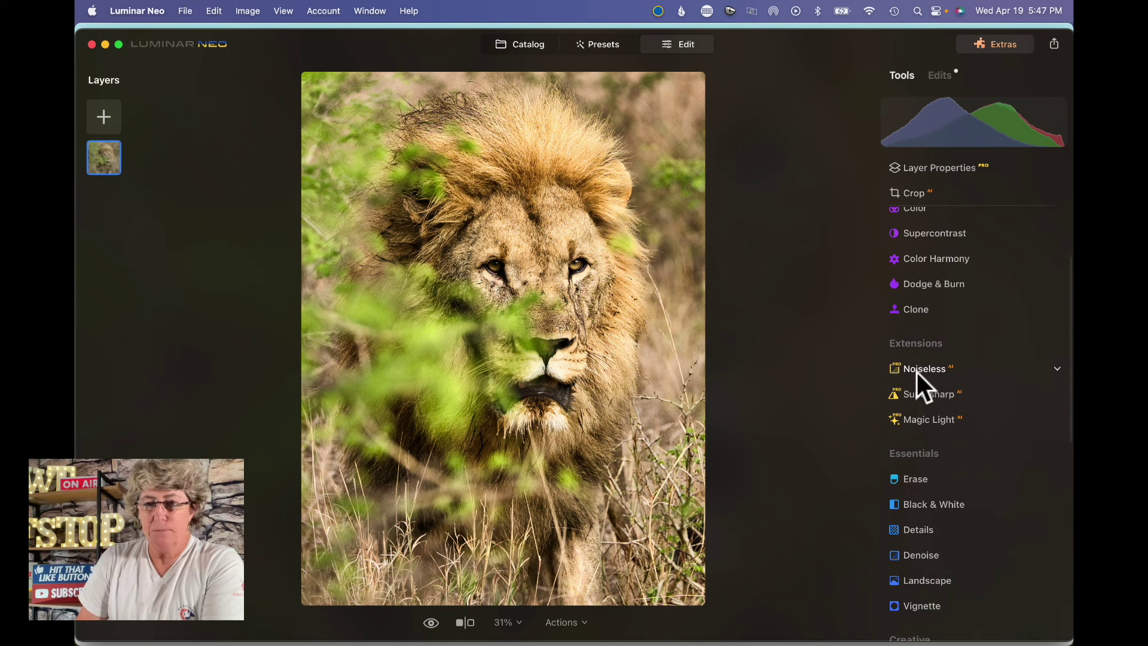
{"action": "right_click", "coordinate": [916, 371]}
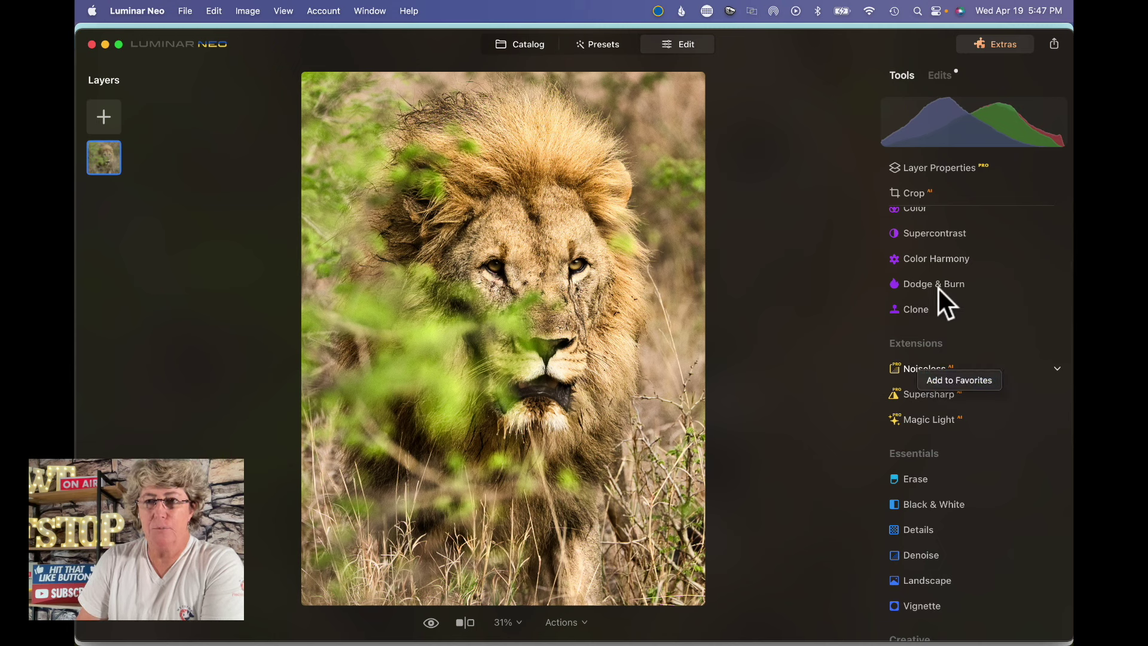
{"action": "left_click", "coordinate": [907, 366]}
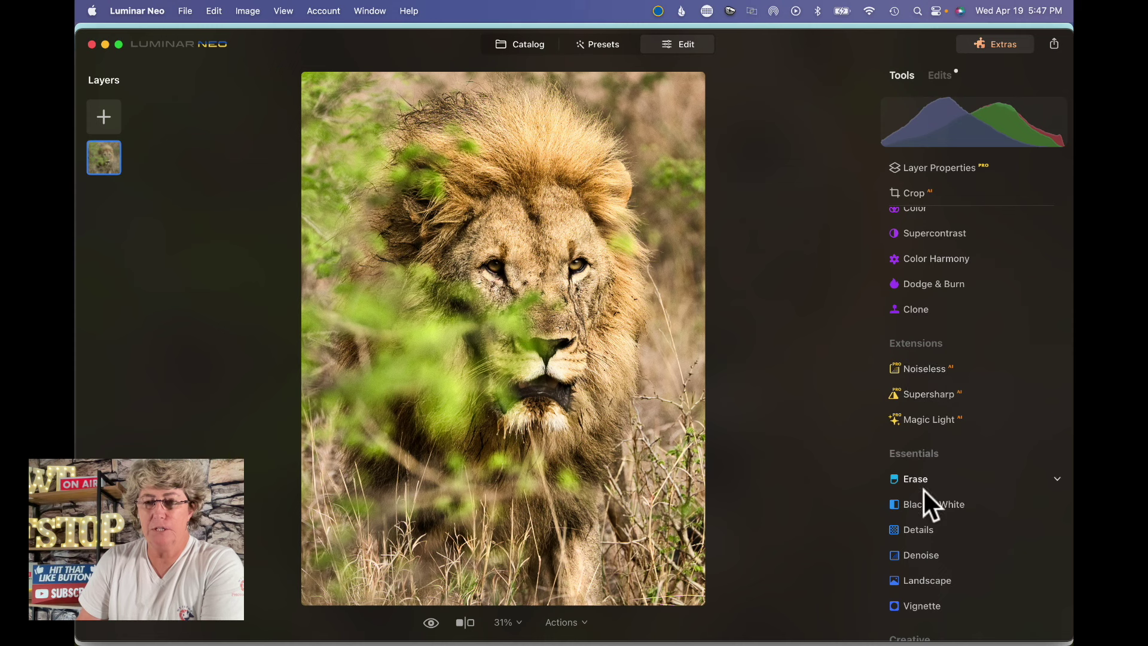
{"action": "scroll", "coordinate": [923, 493], "scroll_direction": "up", "scroll_amount": 3}
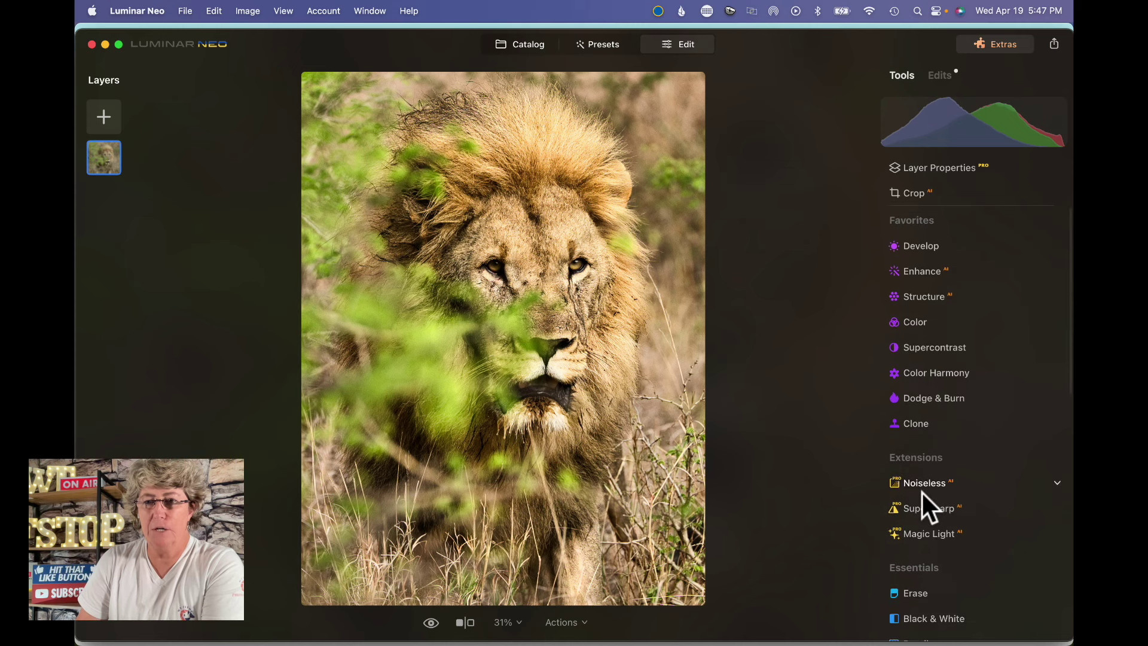
Expand Dodge & Burn and shrink the brush size to 22.
{"action": "left_click", "coordinate": [934, 399]}
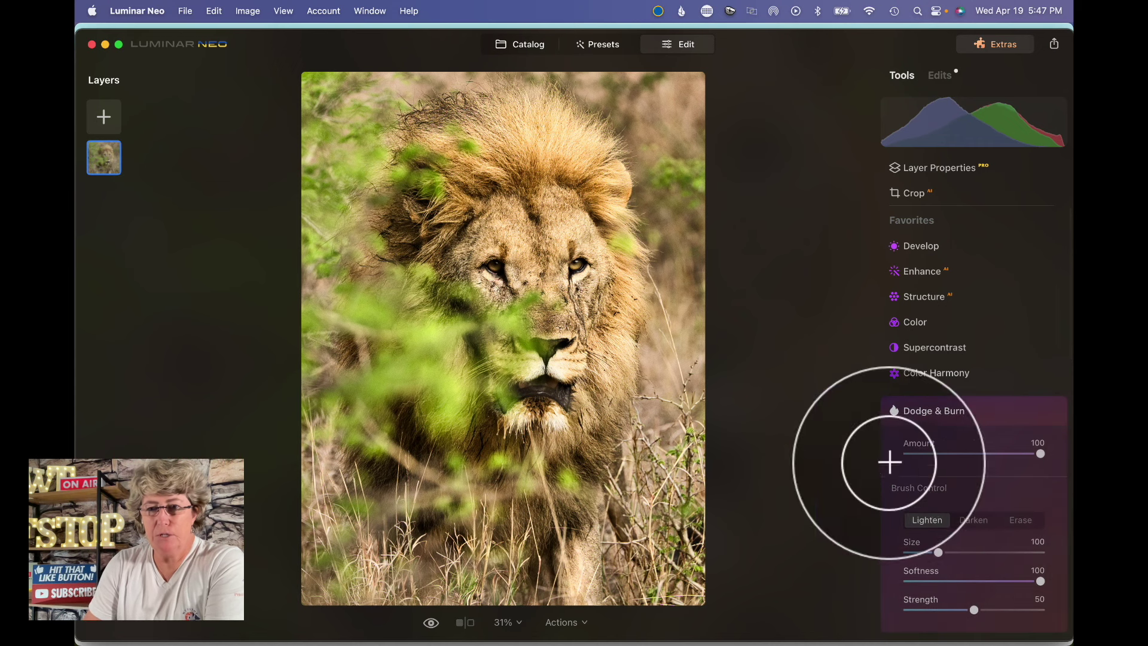
{"action": "scroll", "coordinate": [1002, 513], "scroll_direction": "down", "scroll_amount": 3}
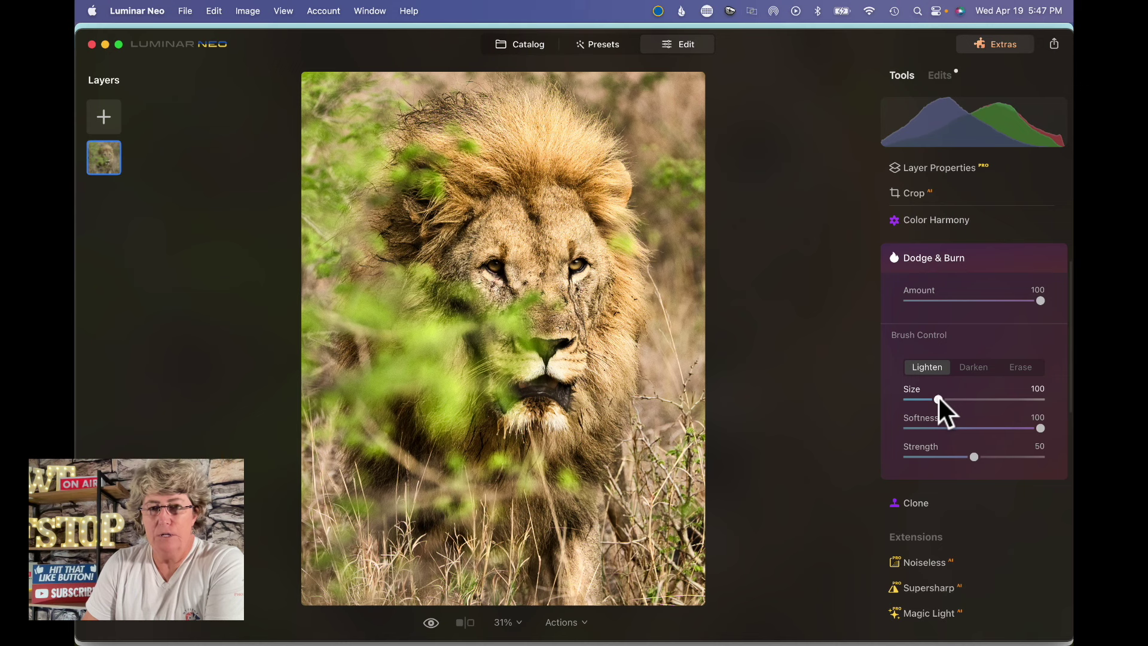
{"action": "left_click_drag", "start_coordinate": [939, 399], "coordinate": [910, 399]}
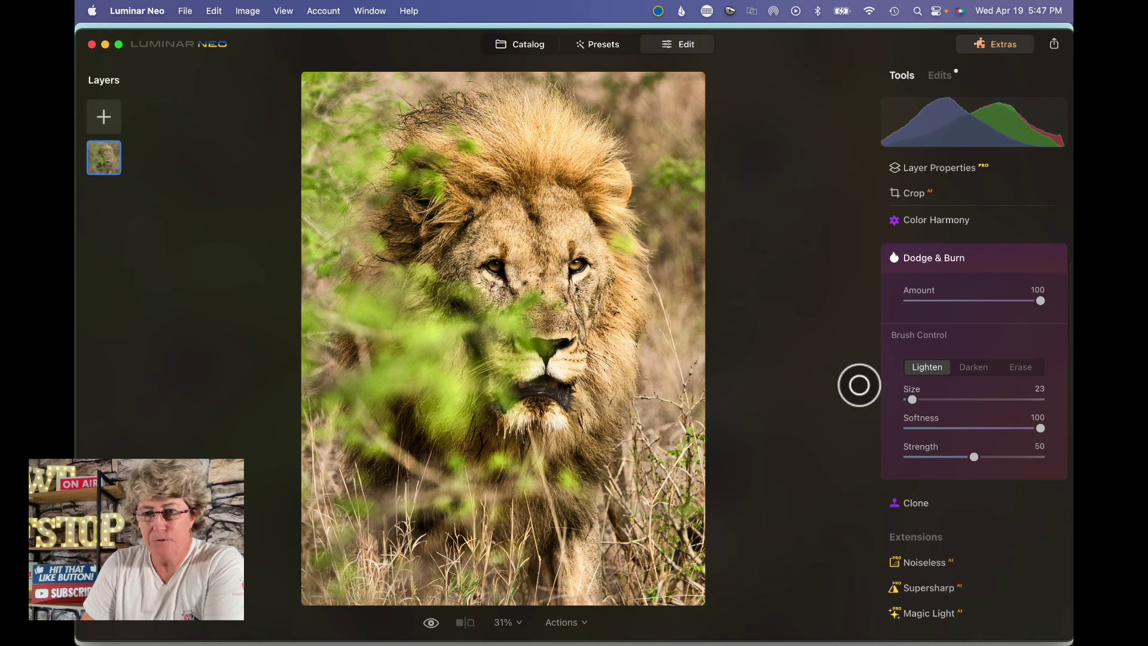
{"action": "left_click_drag", "start_coordinate": [912, 400], "coordinate": [912, 401]}
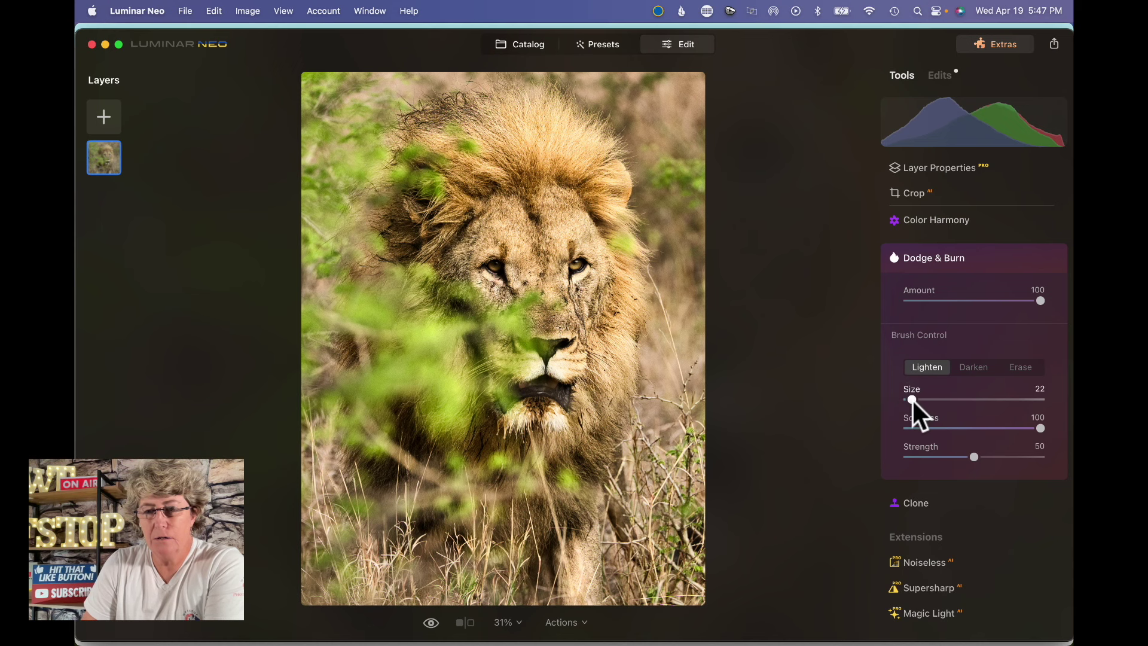
Paint Lighten strokes around the lion's eye and toggle the effect to compare.
{"action": "left_click_drag", "start_coordinate": [490, 272], "coordinate": [493, 266]}
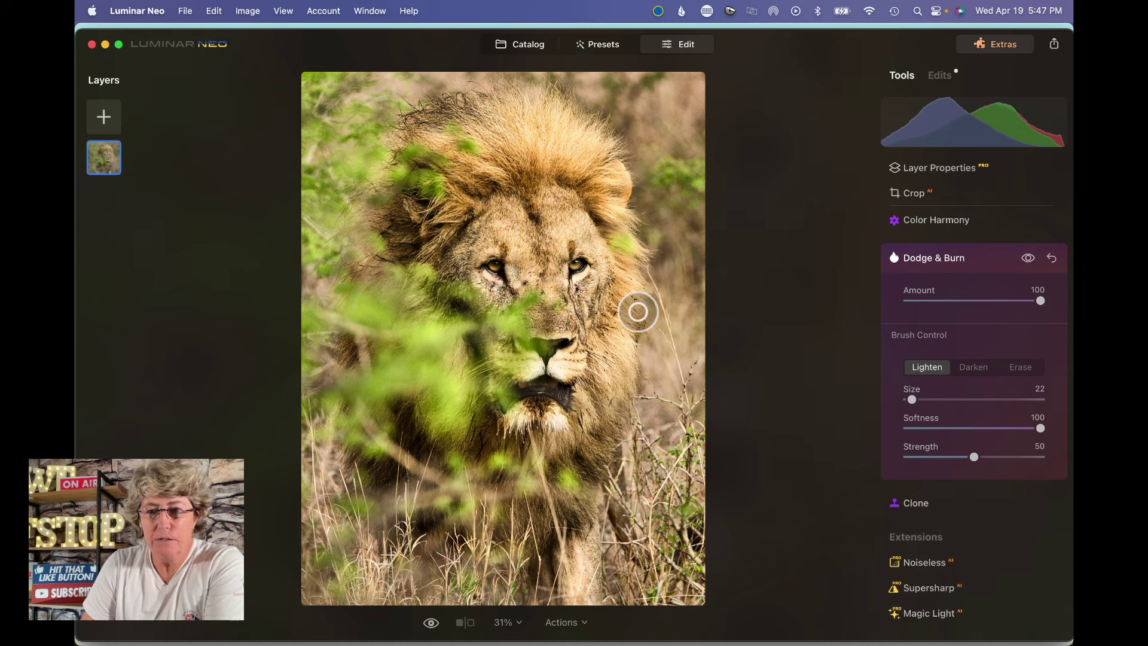
{"action": "left_click", "coordinate": [1028, 260]}
{"action": "left_click", "coordinate": [1027, 259]}
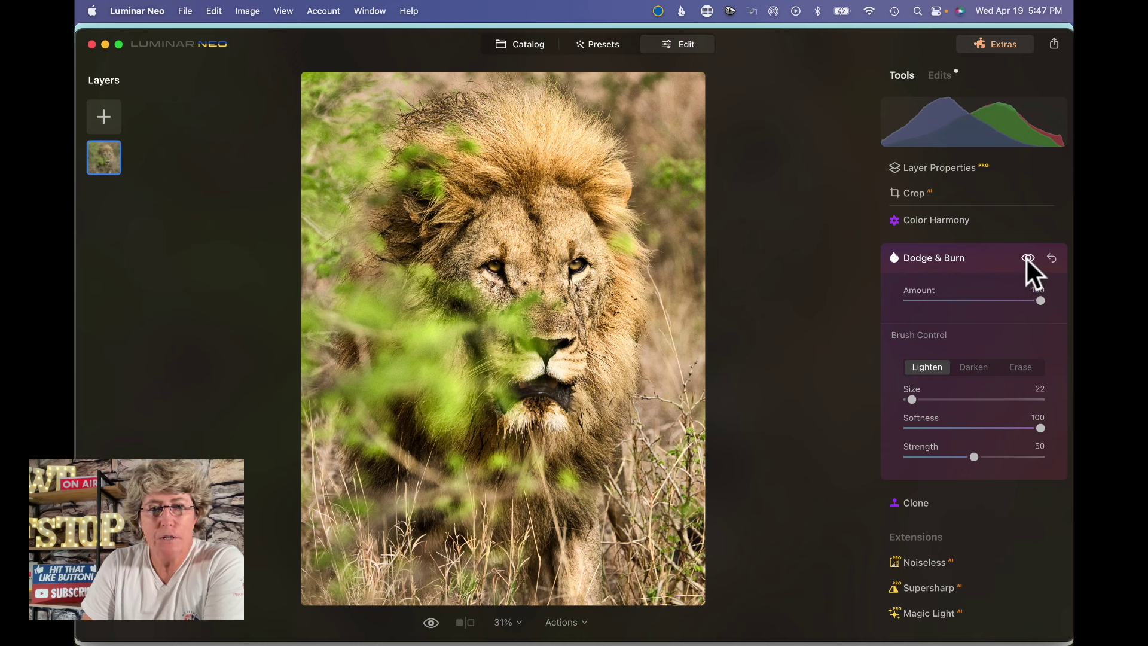
{"action": "left_click", "coordinate": [507, 622]}
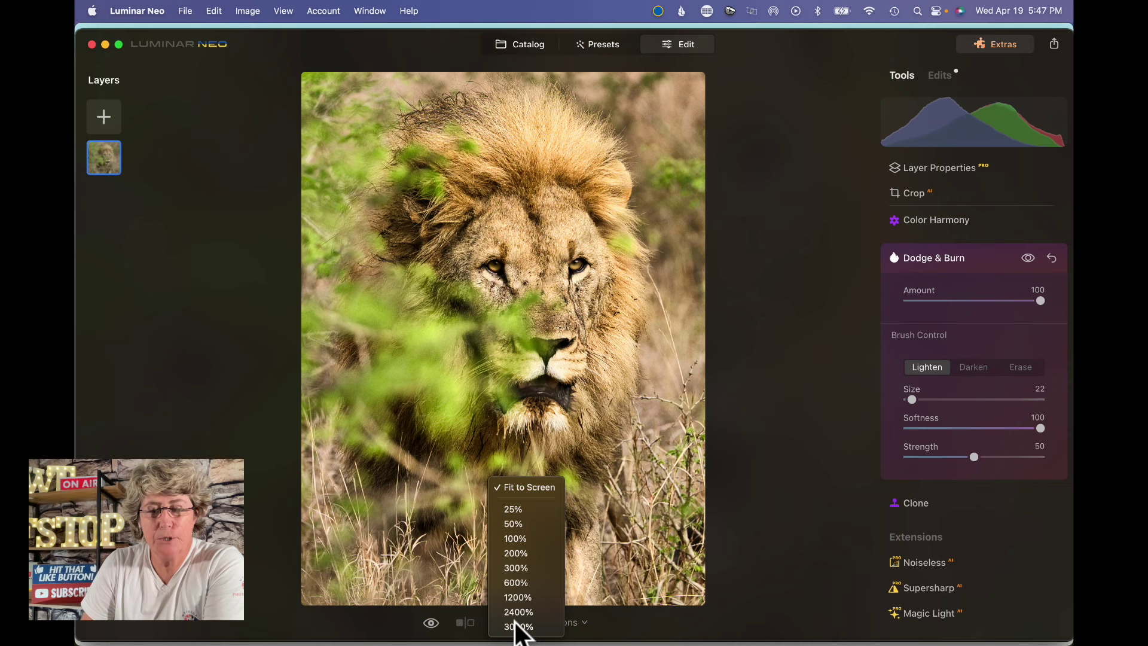
Inspect the eyes at 100% with and without the dodge effect, then collapse Dodge & Burn.
{"action": "left_click", "coordinate": [525, 539]}
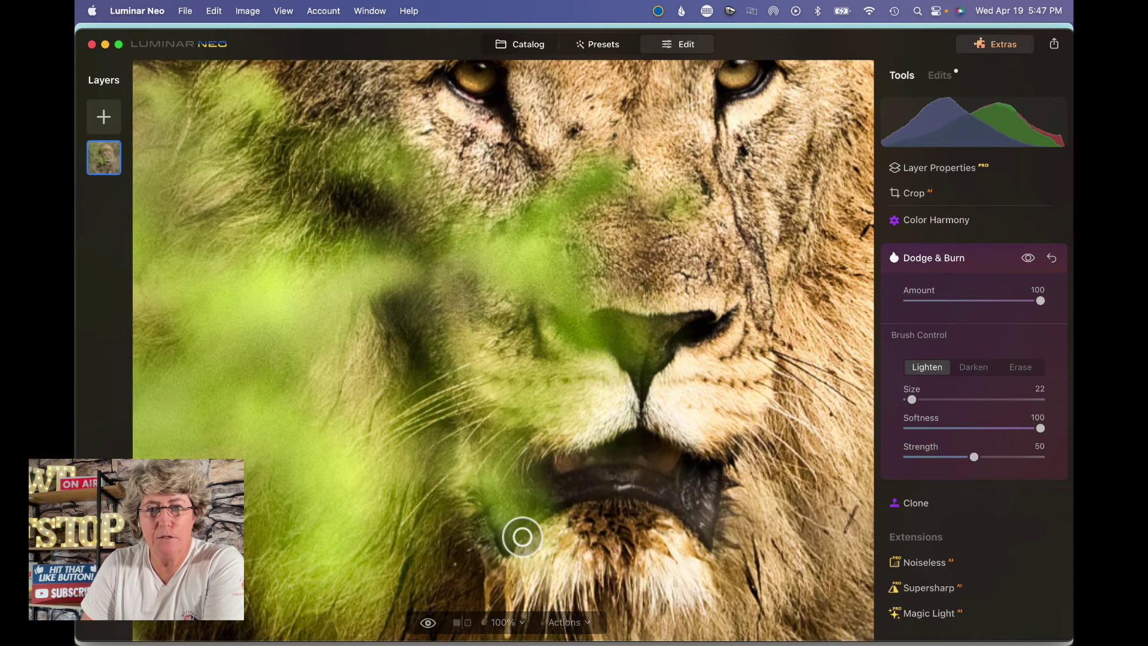
{"action": "scroll", "coordinate": [533, 358], "scroll_direction": "up", "scroll_amount": 5}
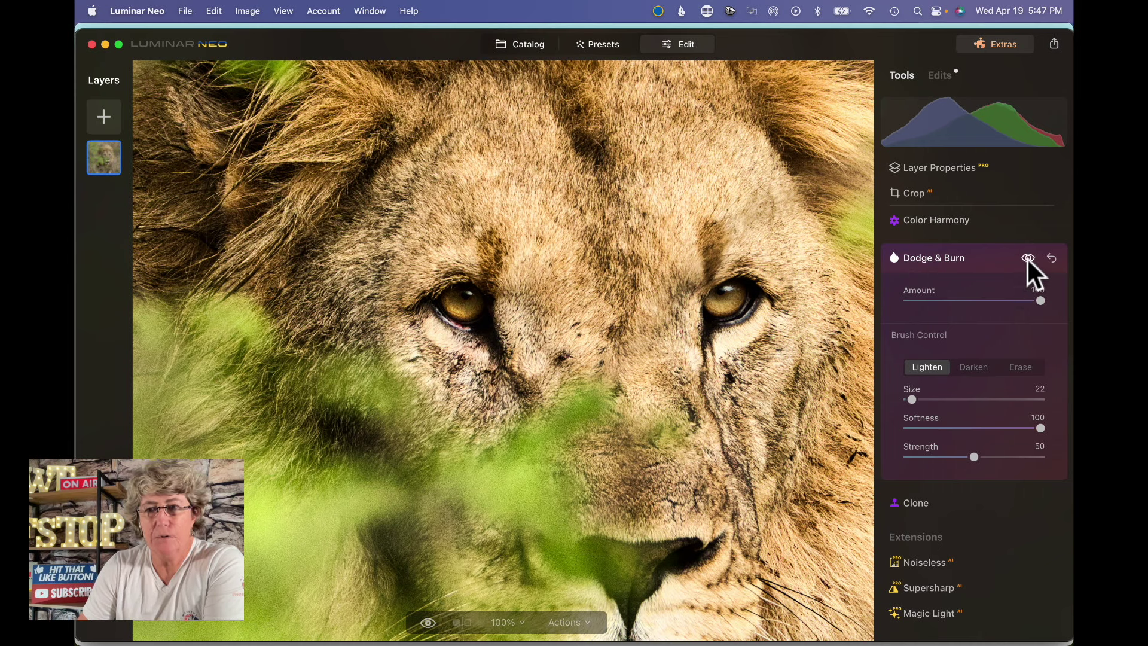
{"action": "left_click_drag", "start_coordinate": [1028, 259], "coordinate": [1029, 260]}
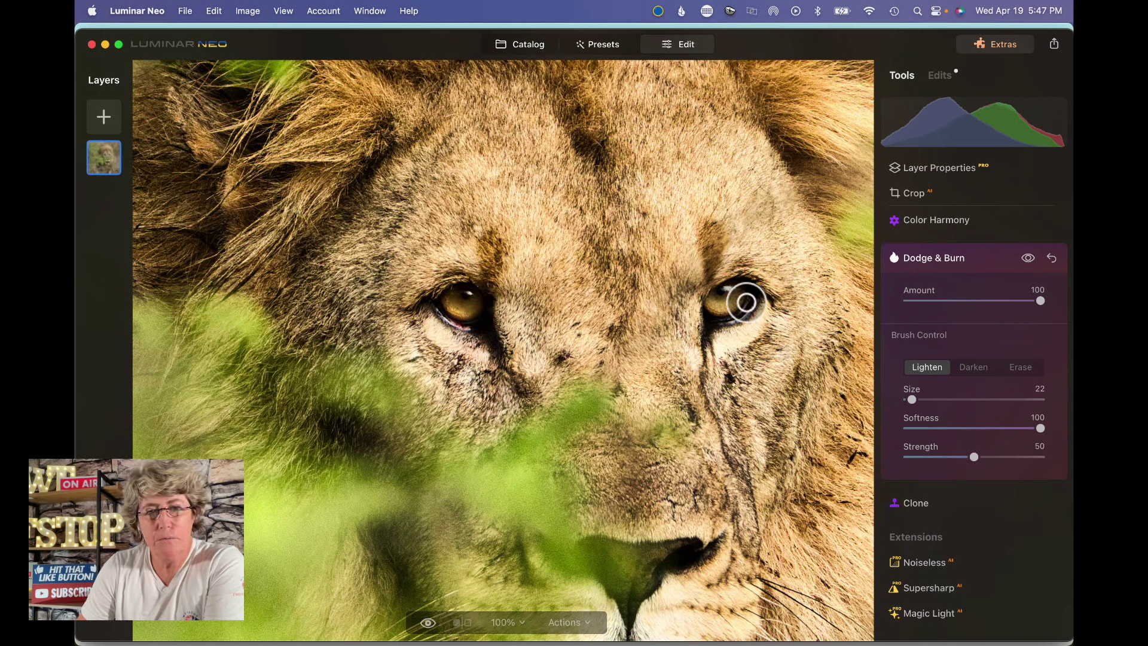
{"action": "left_click", "coordinate": [1030, 258]}
{"action": "left_click", "coordinate": [1030, 257]}
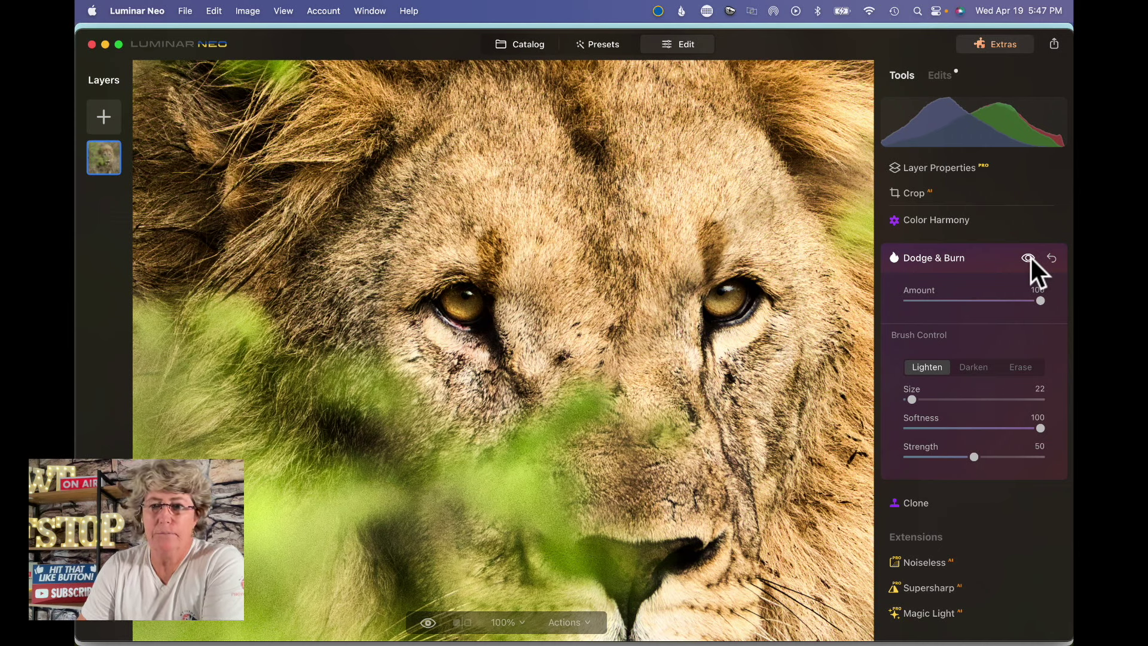
{"action": "left_click", "coordinate": [951, 258]}
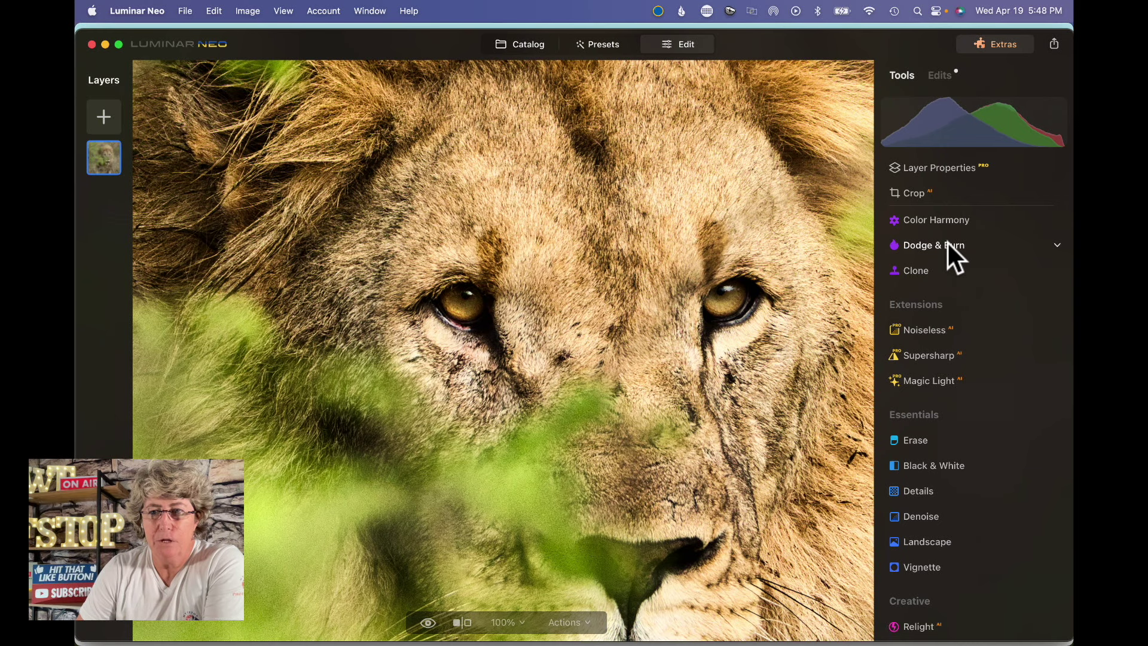
Reopen Dodge & Burn and paint a Lighten stroke over the right-hand eye, briefly comparing.
{"action": "left_click", "coordinate": [949, 242]}
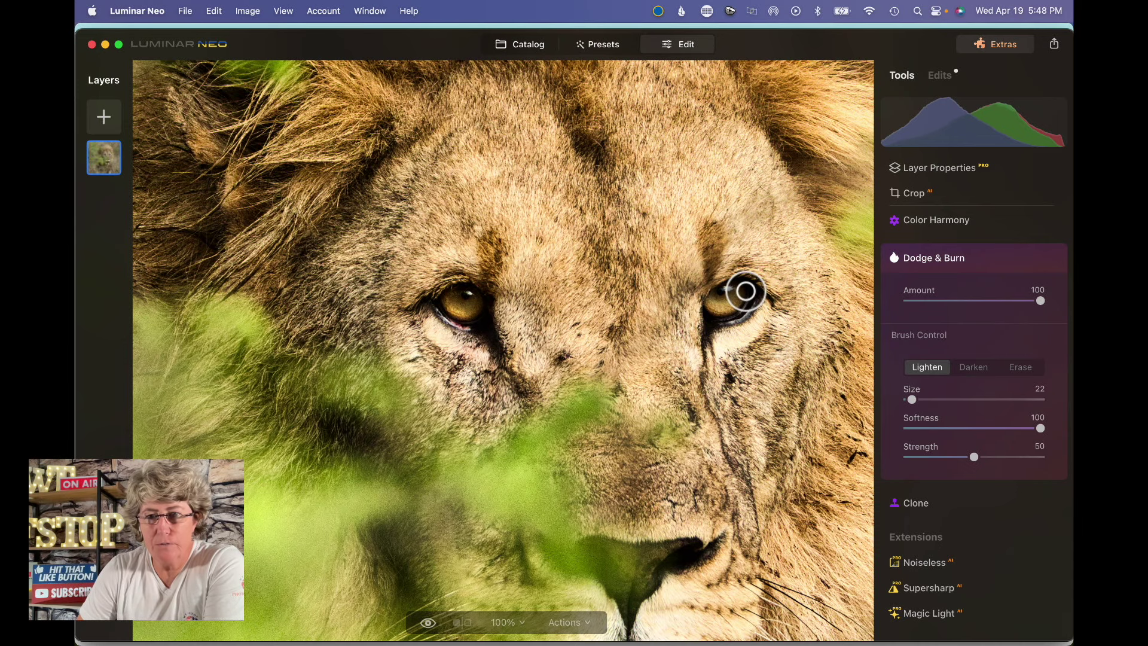
{"action": "mouse_move", "coordinate": [747, 291]}
{"action": "left_mouse_down"}
{"action": "mouse_move", "coordinate": [726, 289]}
{"action": "mouse_move", "coordinate": [711, 318]}
{"action": "mouse_move", "coordinate": [742, 293]}
{"action": "left_mouse_up"}
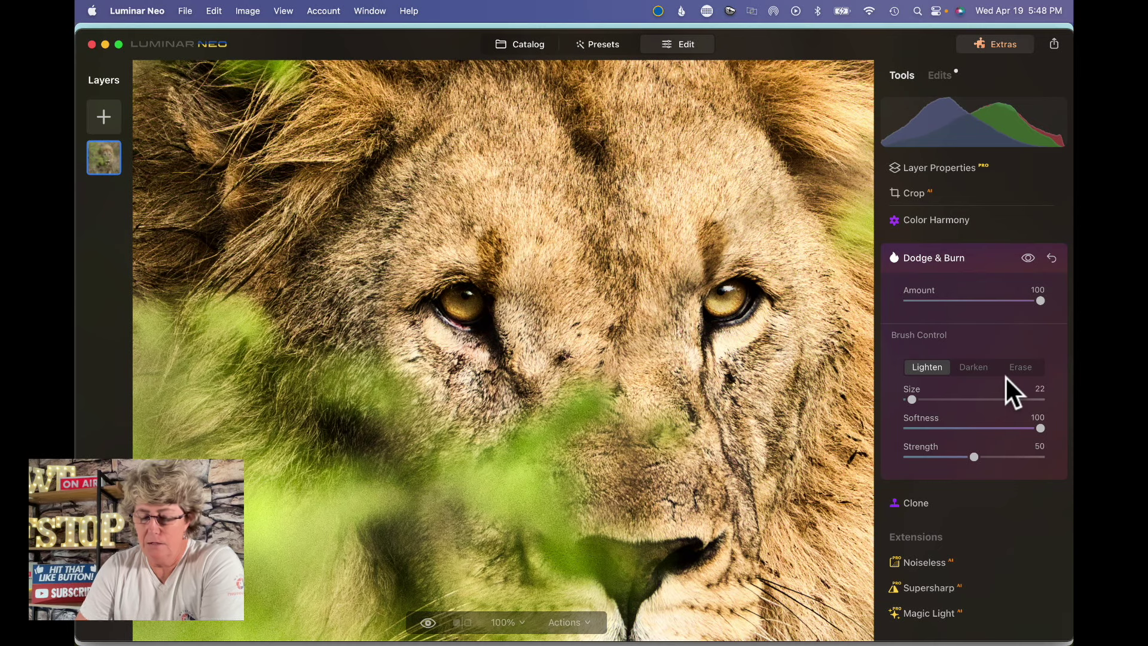
{"action": "left_click", "coordinate": [1029, 256]}
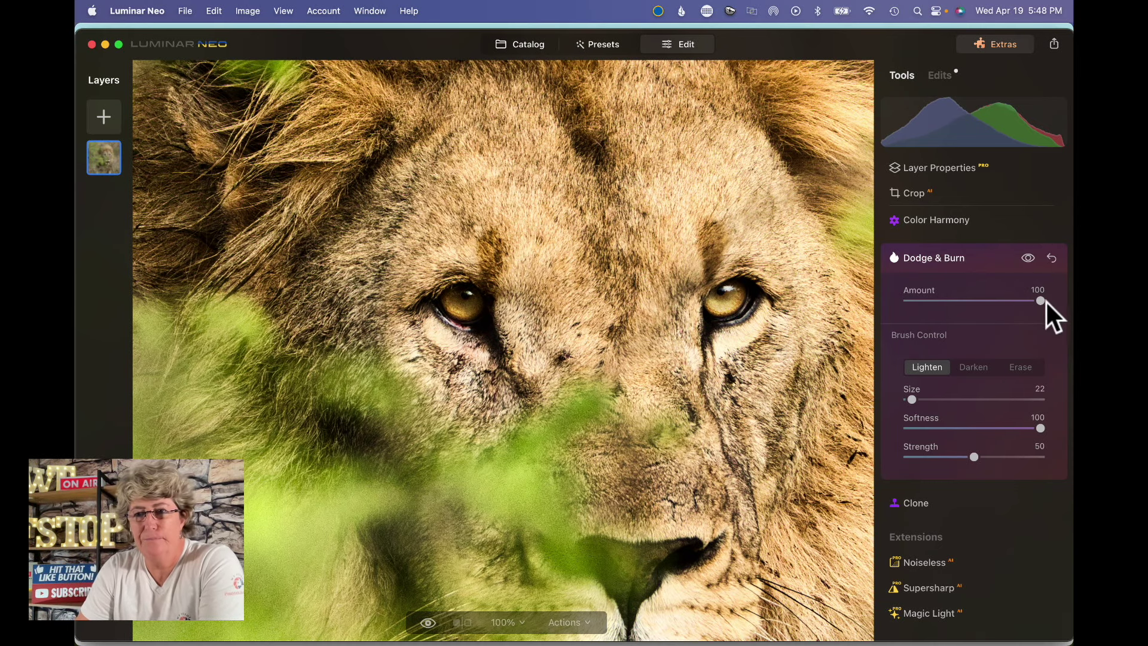
Lower Dodge & Burn Amount to 58 and brush Strength to 26, then collapse the tool.
{"action": "left_click_drag", "start_coordinate": [1046, 302], "coordinate": [1001, 304]}
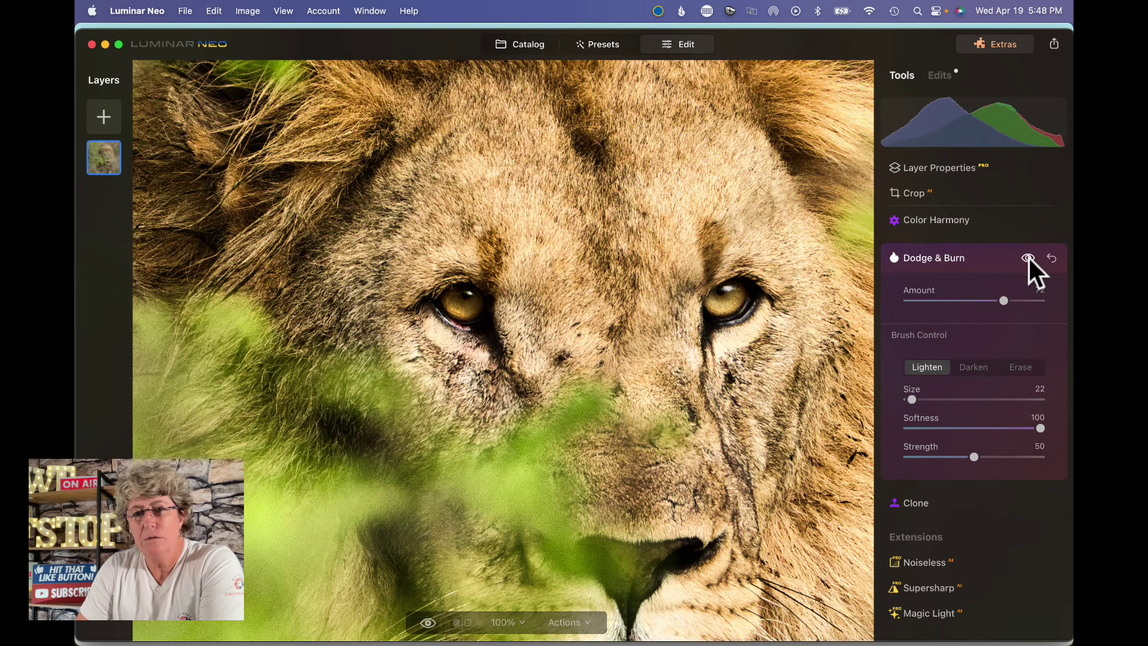
{"action": "left_click_drag", "start_coordinate": [1002, 301], "coordinate": [984, 302]}
{"action": "left_click_drag", "start_coordinate": [974, 456], "coordinate": [955, 458]}
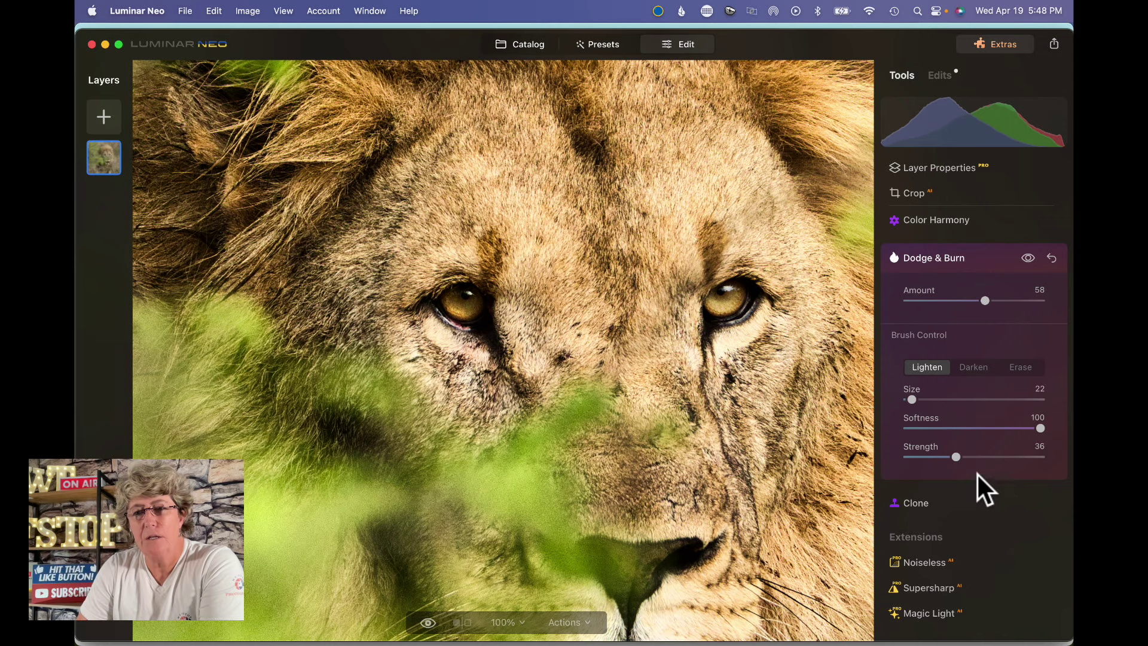
{"action": "left_click_drag", "start_coordinate": [956, 457], "coordinate": [943, 457]}
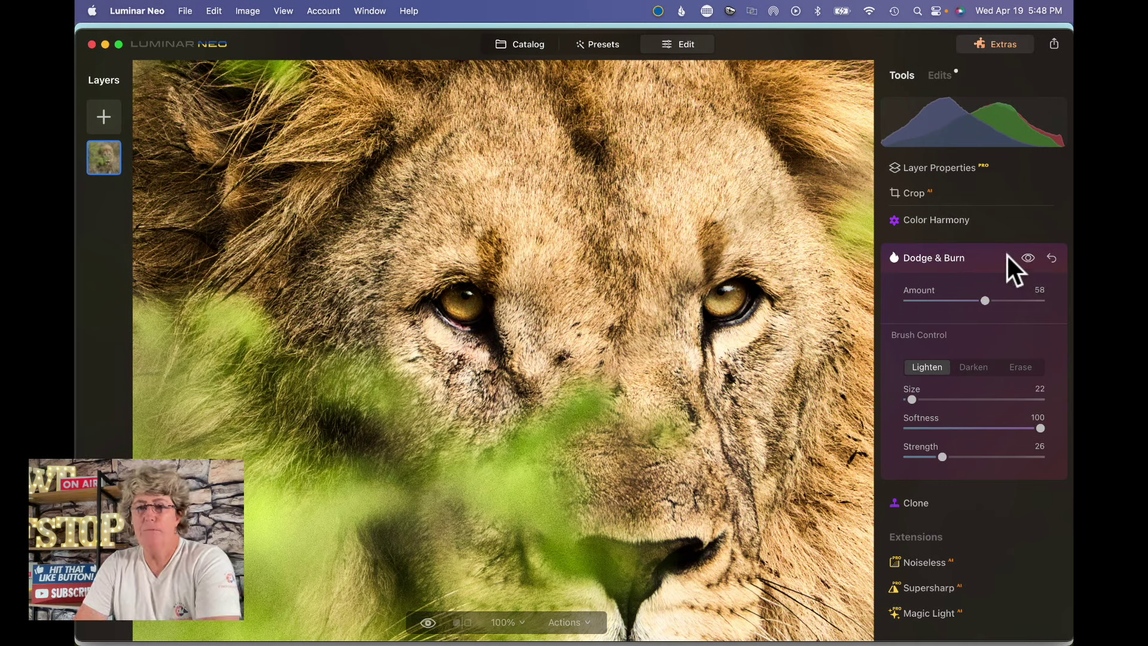
{"action": "left_click", "coordinate": [983, 259]}
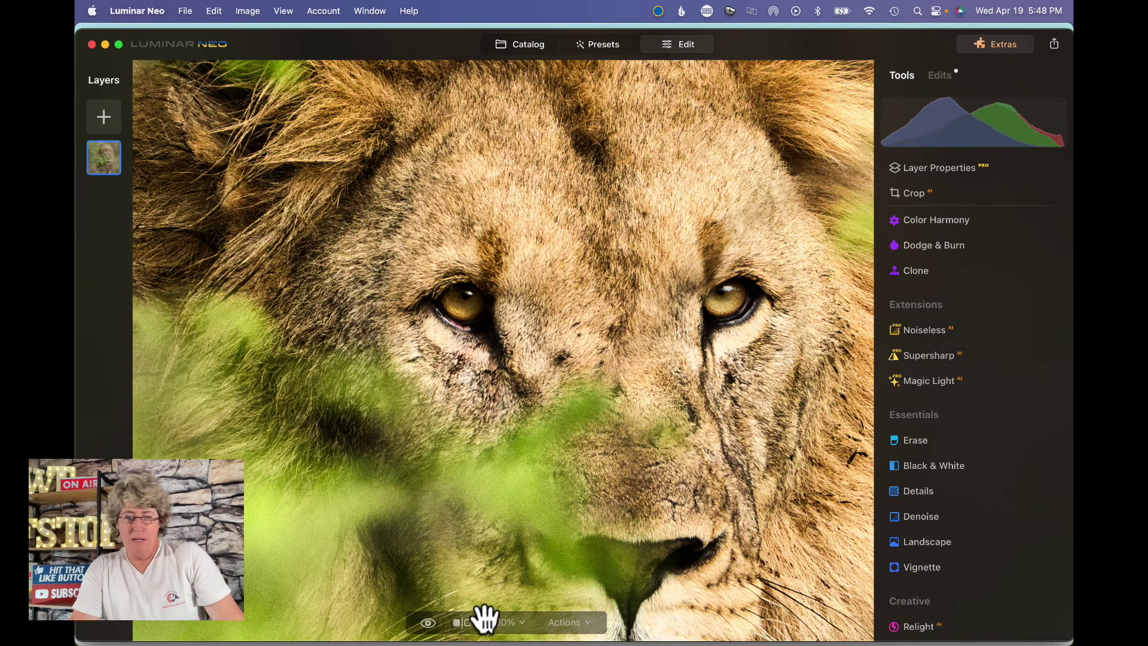
Turn on the lion's before/after split view and drag the divider left to widen the edited After side.
{"action": "left_click", "coordinate": [467, 623]}
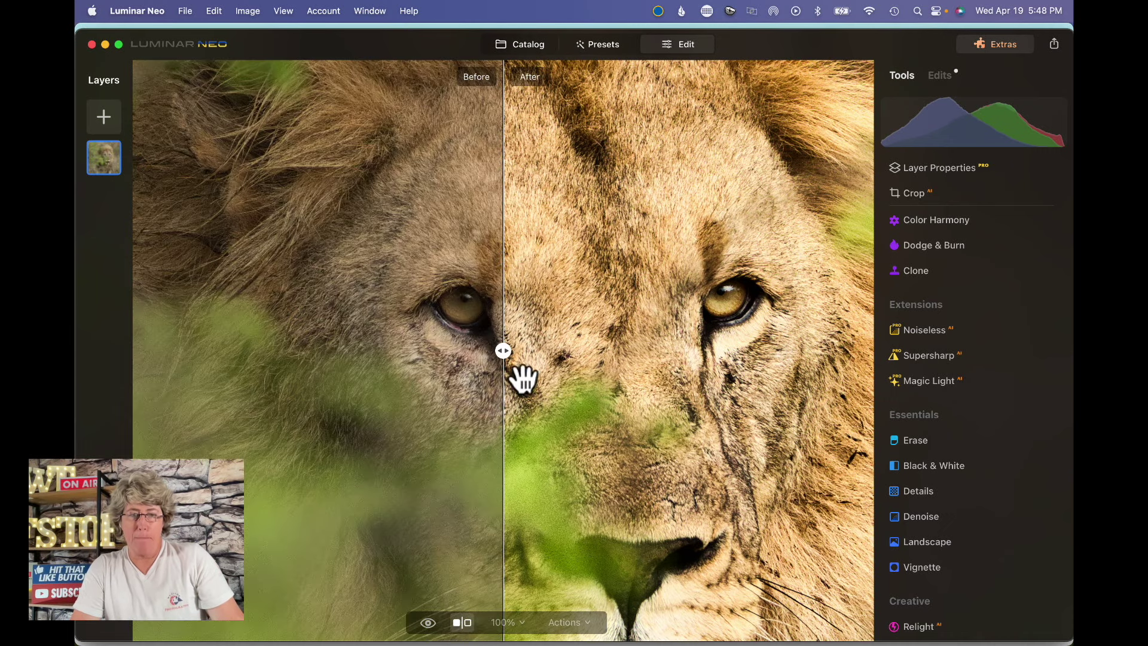
{"action": "left_click_drag", "start_coordinate": [501, 347], "coordinate": [417, 337]}
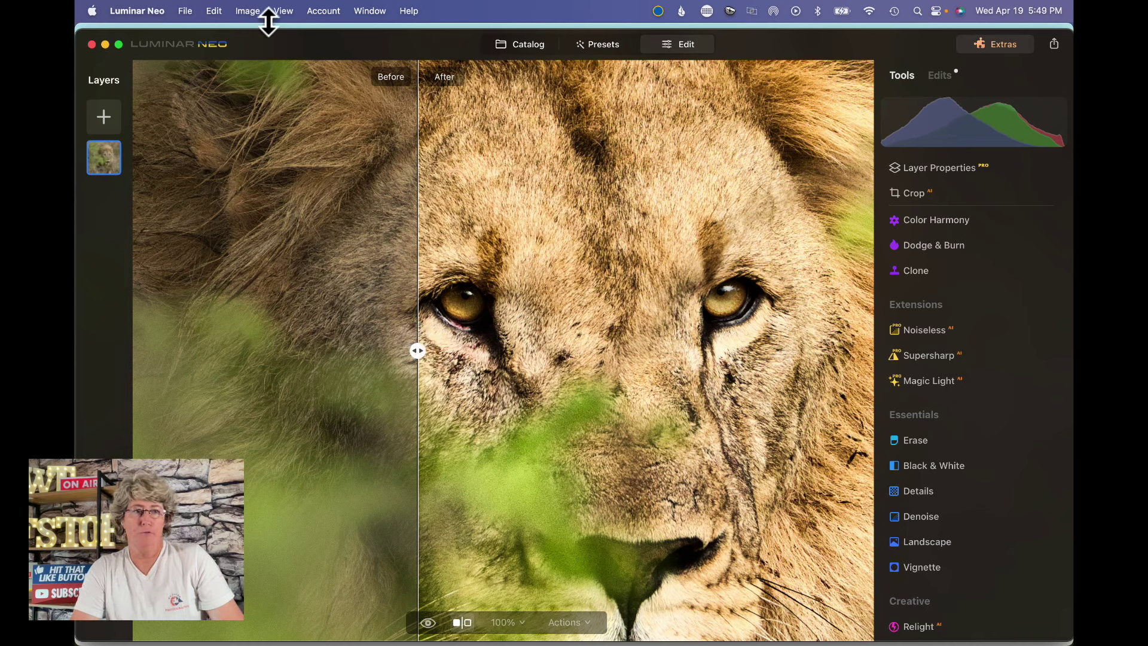
{"action": "key", "text": "super+Tab"}
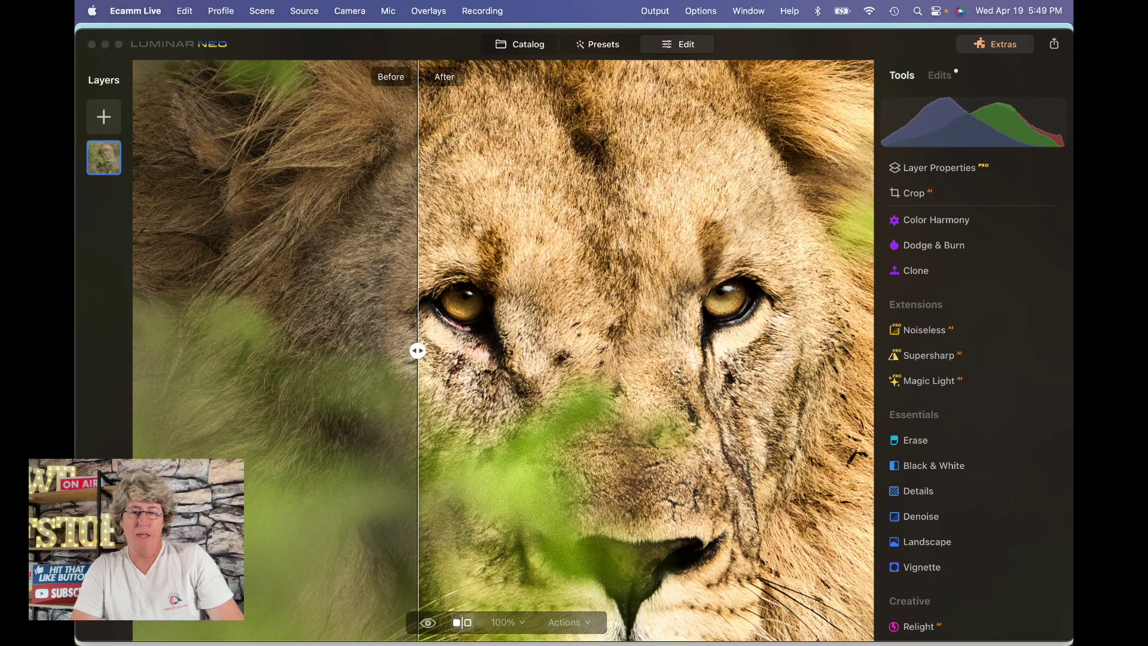